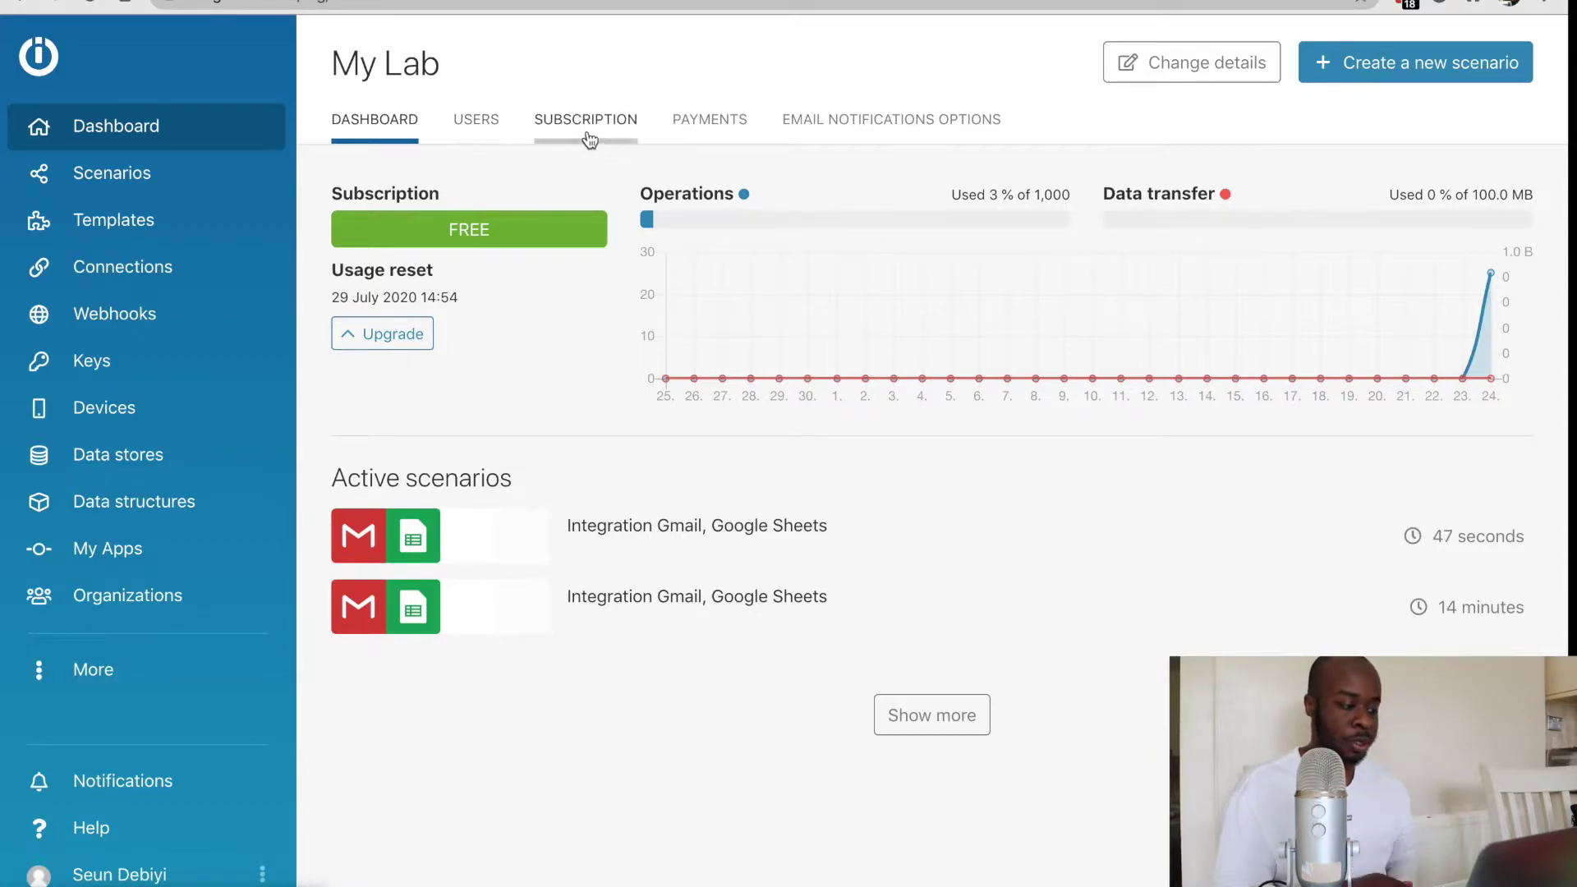
Open the All scenarios list from the left sidebar.
{"action": "left_click", "coordinate": [104, 179]}
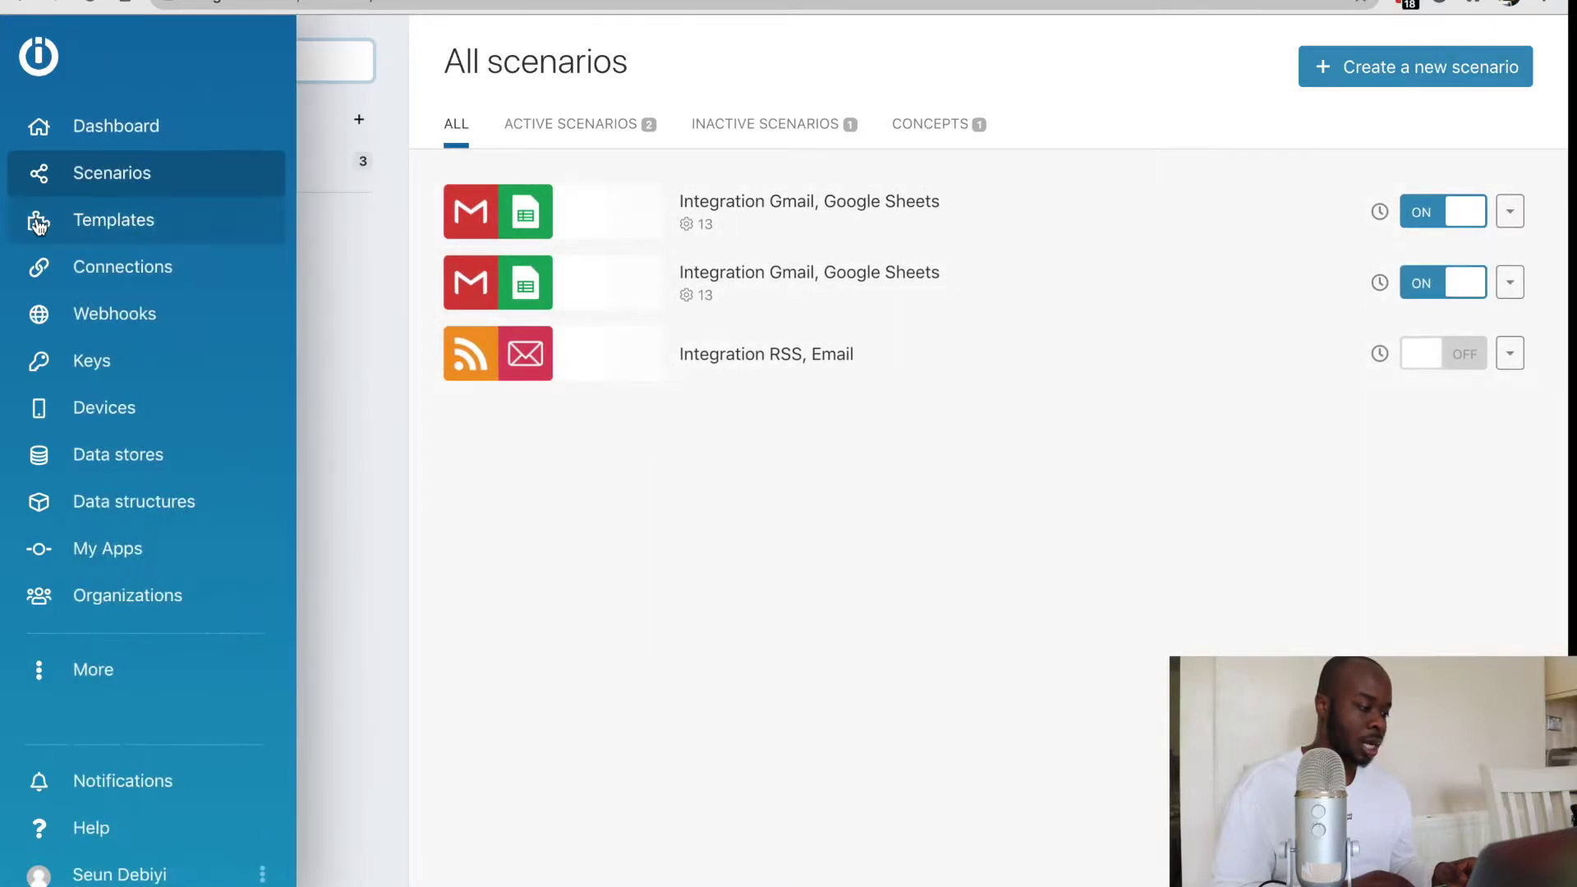
Browse the Templates gallery, scrolling past cards like Email to Google Sheets and RSS to Telegram Bot.
{"action": "left_click", "coordinate": [90, 220]}
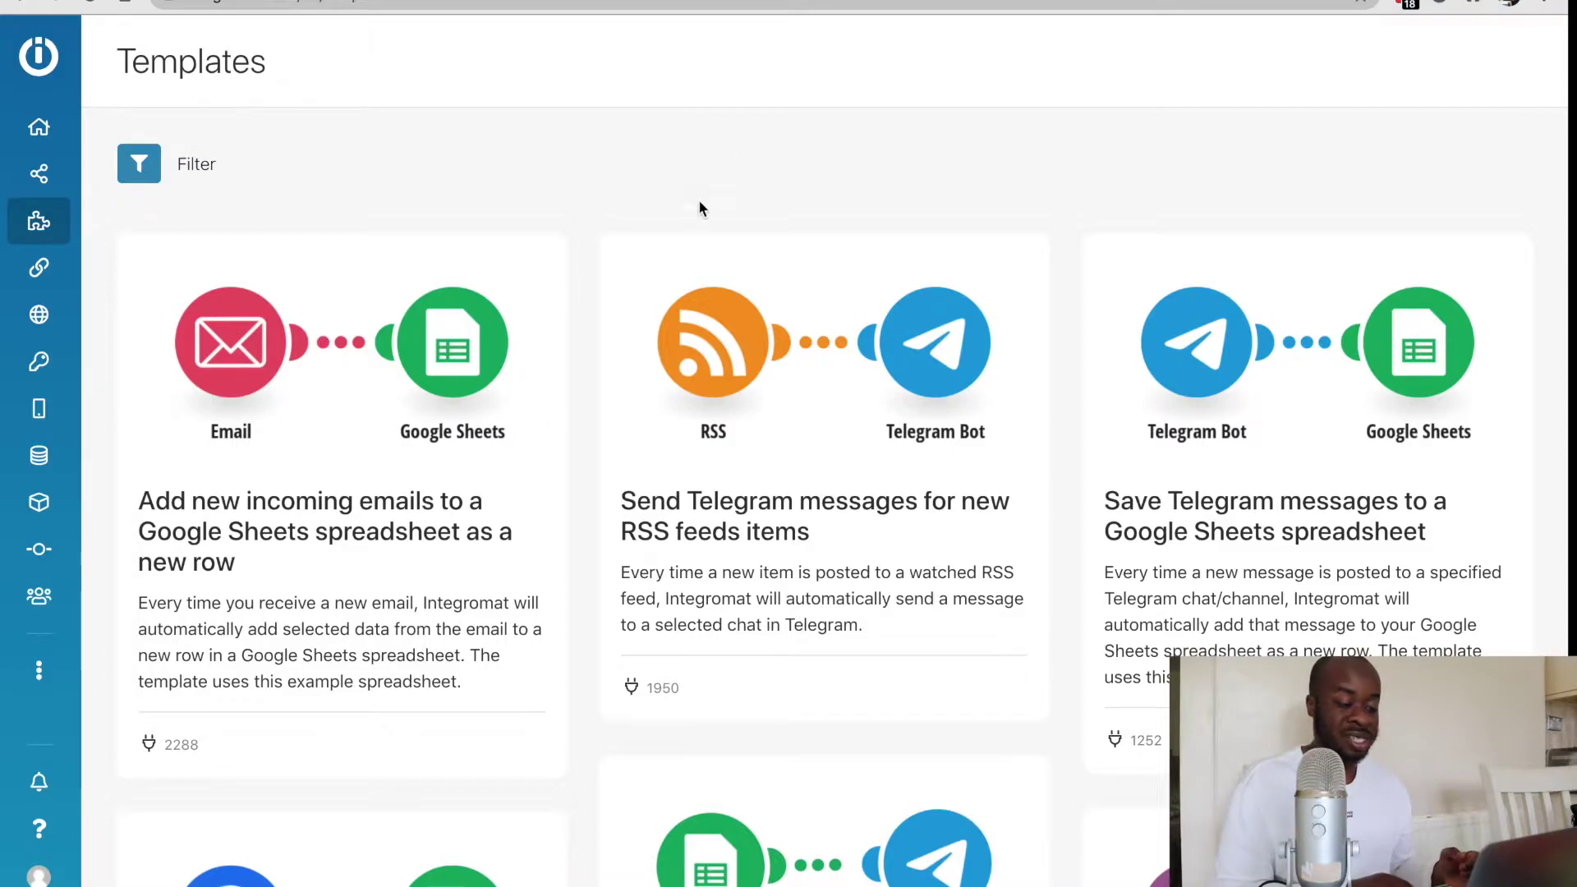
{"action": "scroll", "coordinate": [860, 549], "scroll_direction": "down", "scroll_amount": 3}
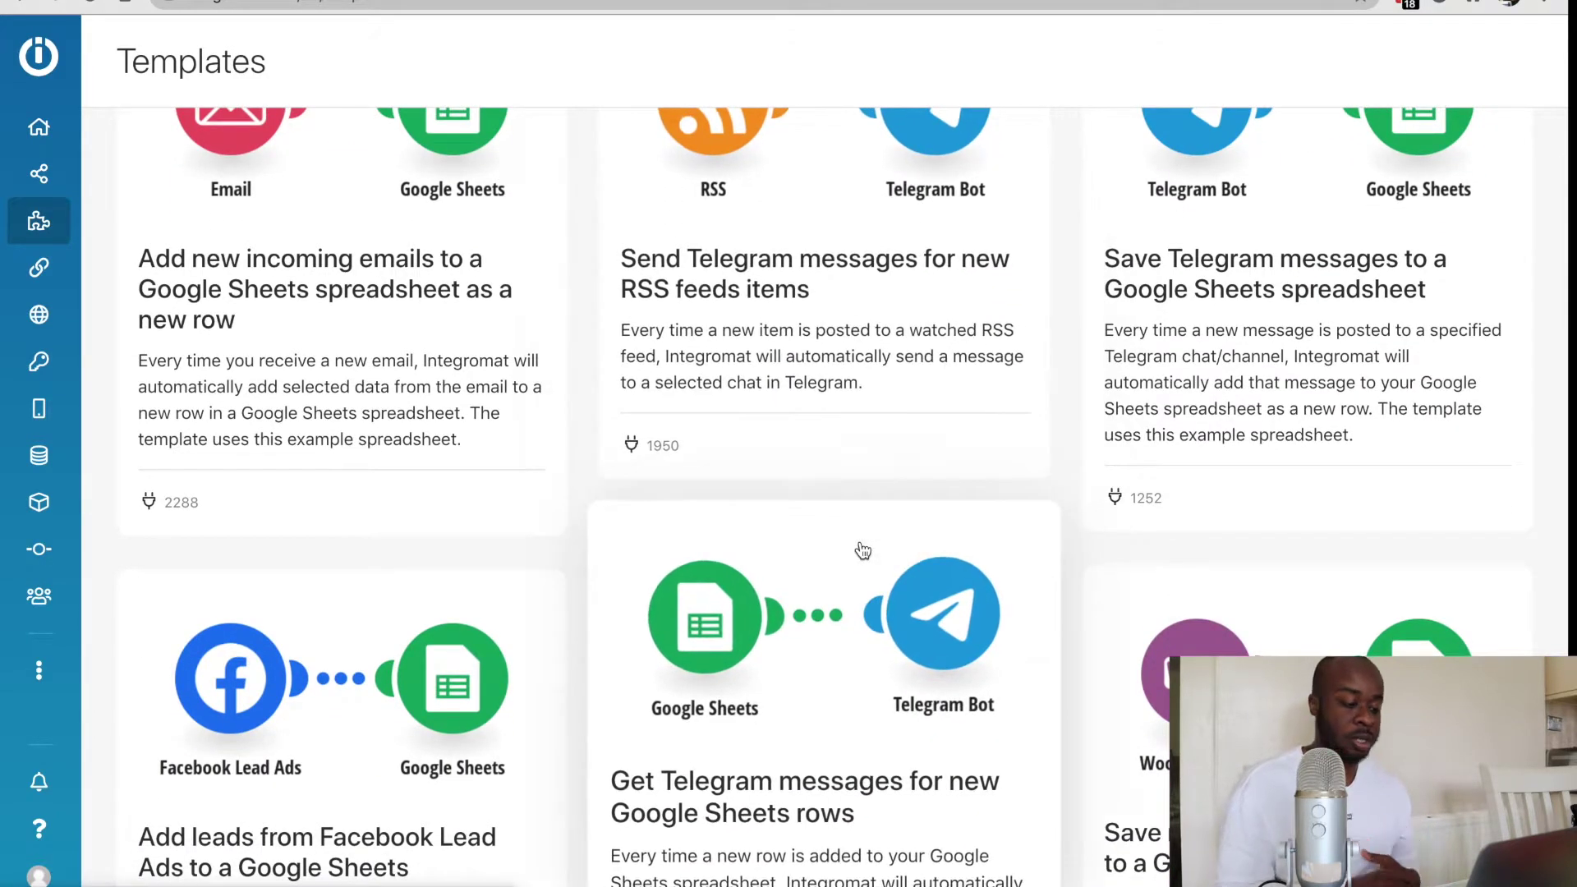
{"action": "scroll", "coordinate": [828, 460], "scroll_direction": "down", "scroll_amount": 3}
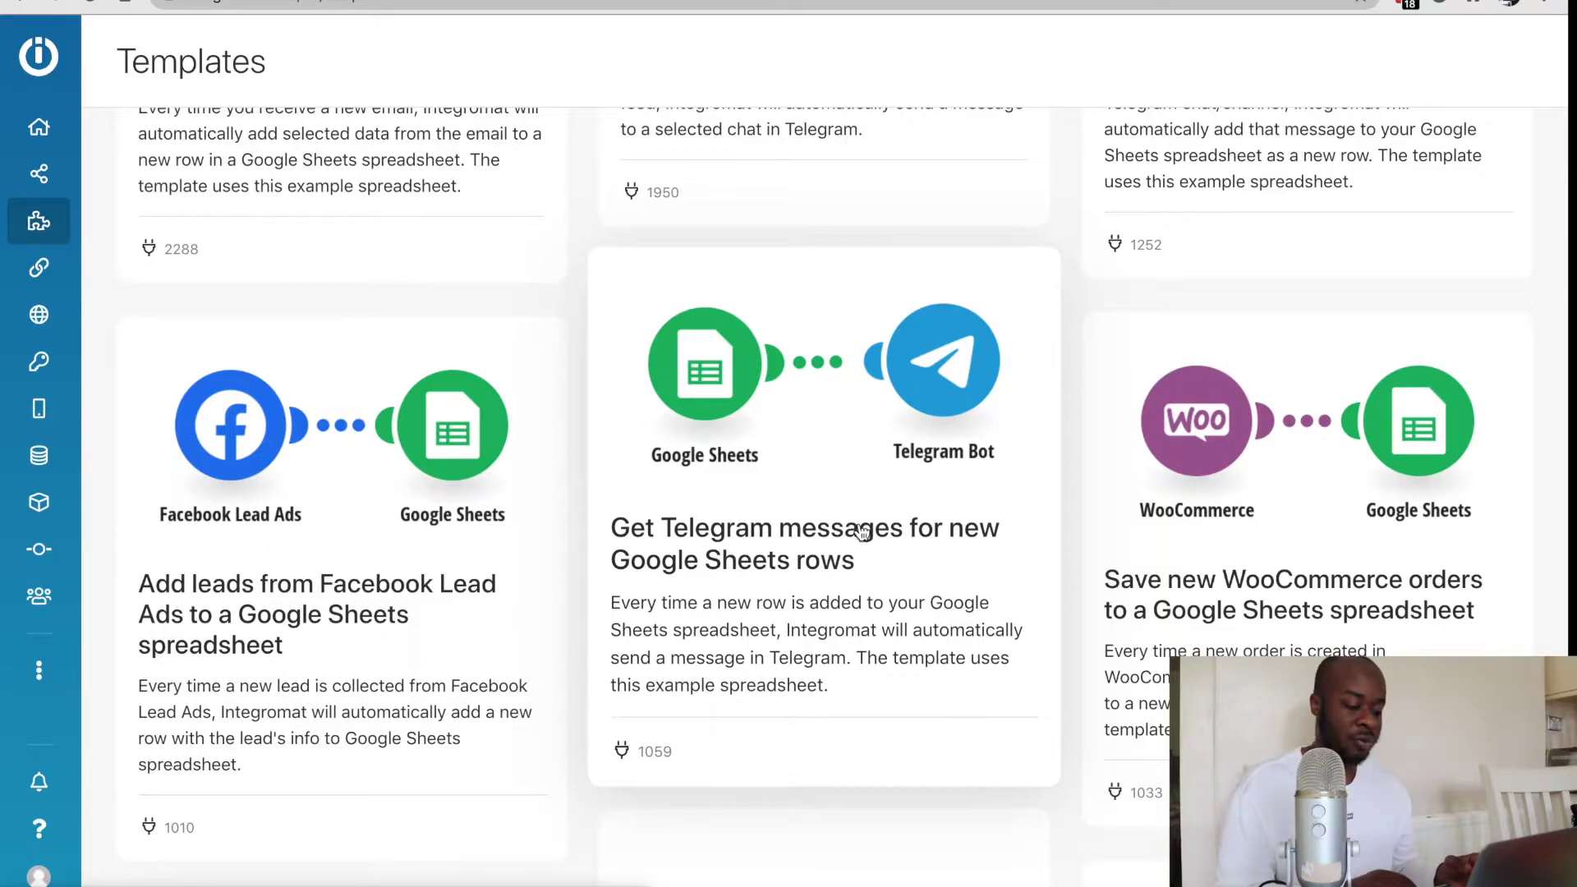
{"action": "scroll", "coordinate": [861, 532], "scroll_direction": "down", "scroll_amount": 5}
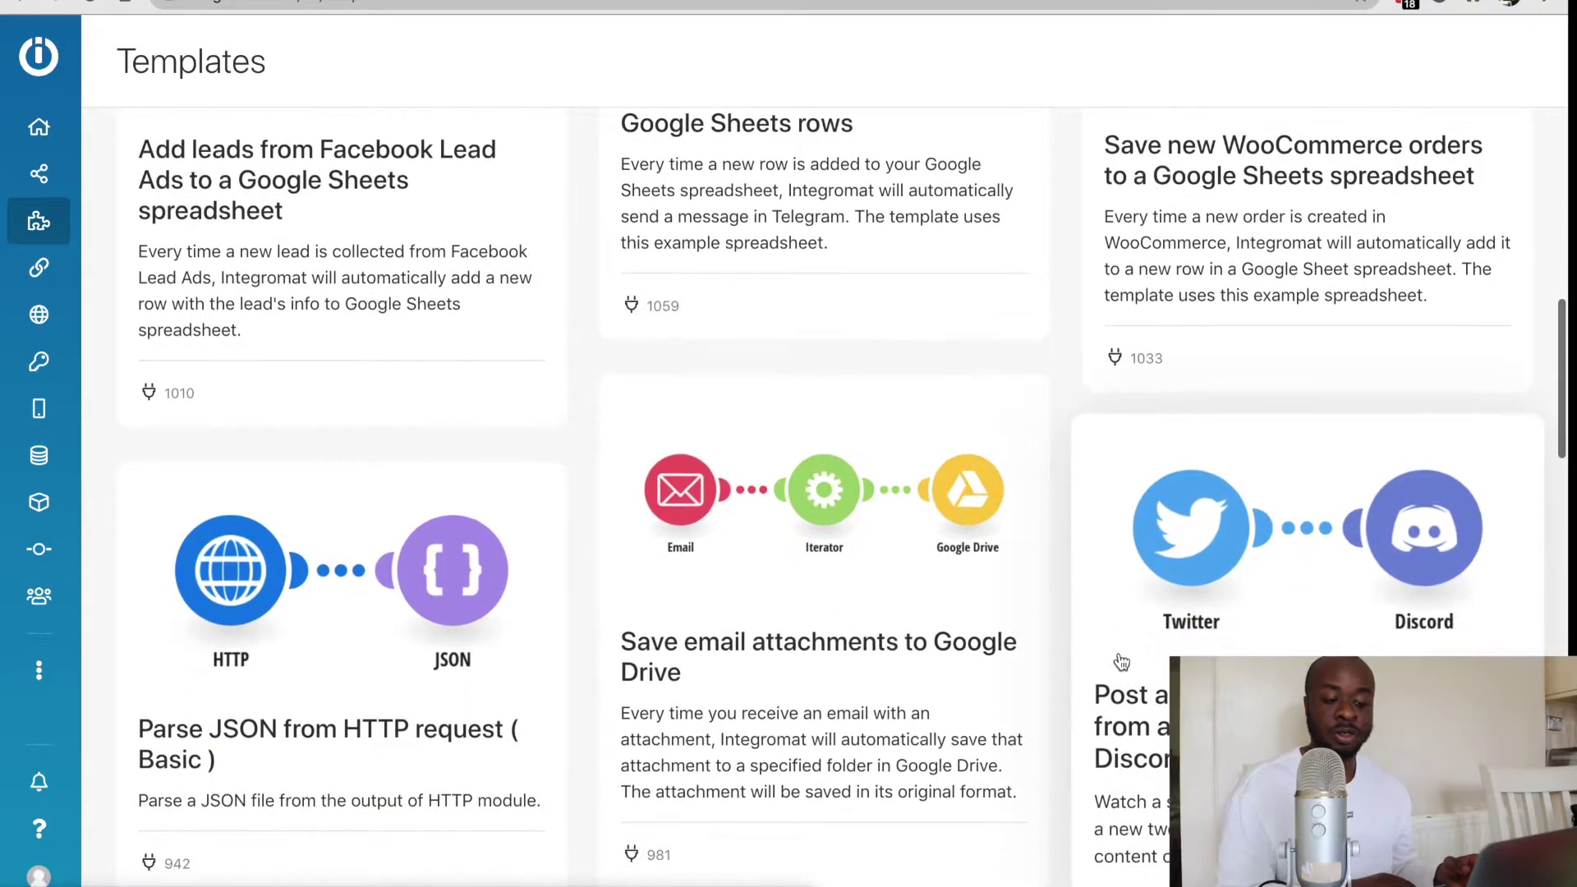
{"action": "scroll", "coordinate": [861, 483], "scroll_direction": "down", "scroll_amount": 4}
{"action": "scroll", "coordinate": [861, 482], "scroll_direction": "up", "scroll_amount": 12}
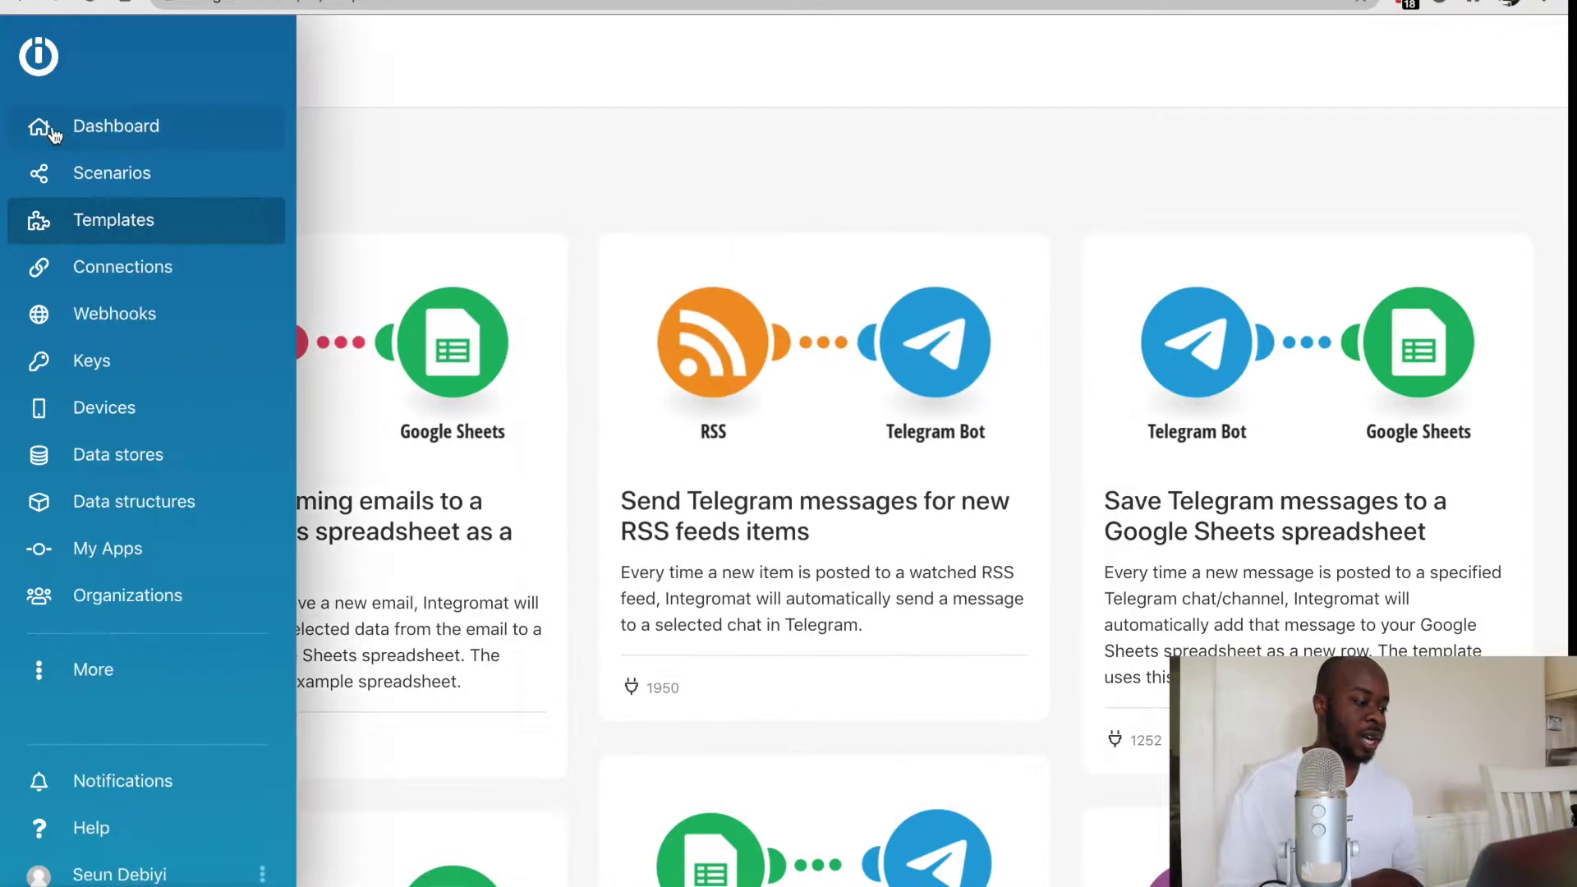
From the Dashboard, create a new scenario and place the cursor in the service search box.
{"action": "left_click", "coordinate": [91, 128]}
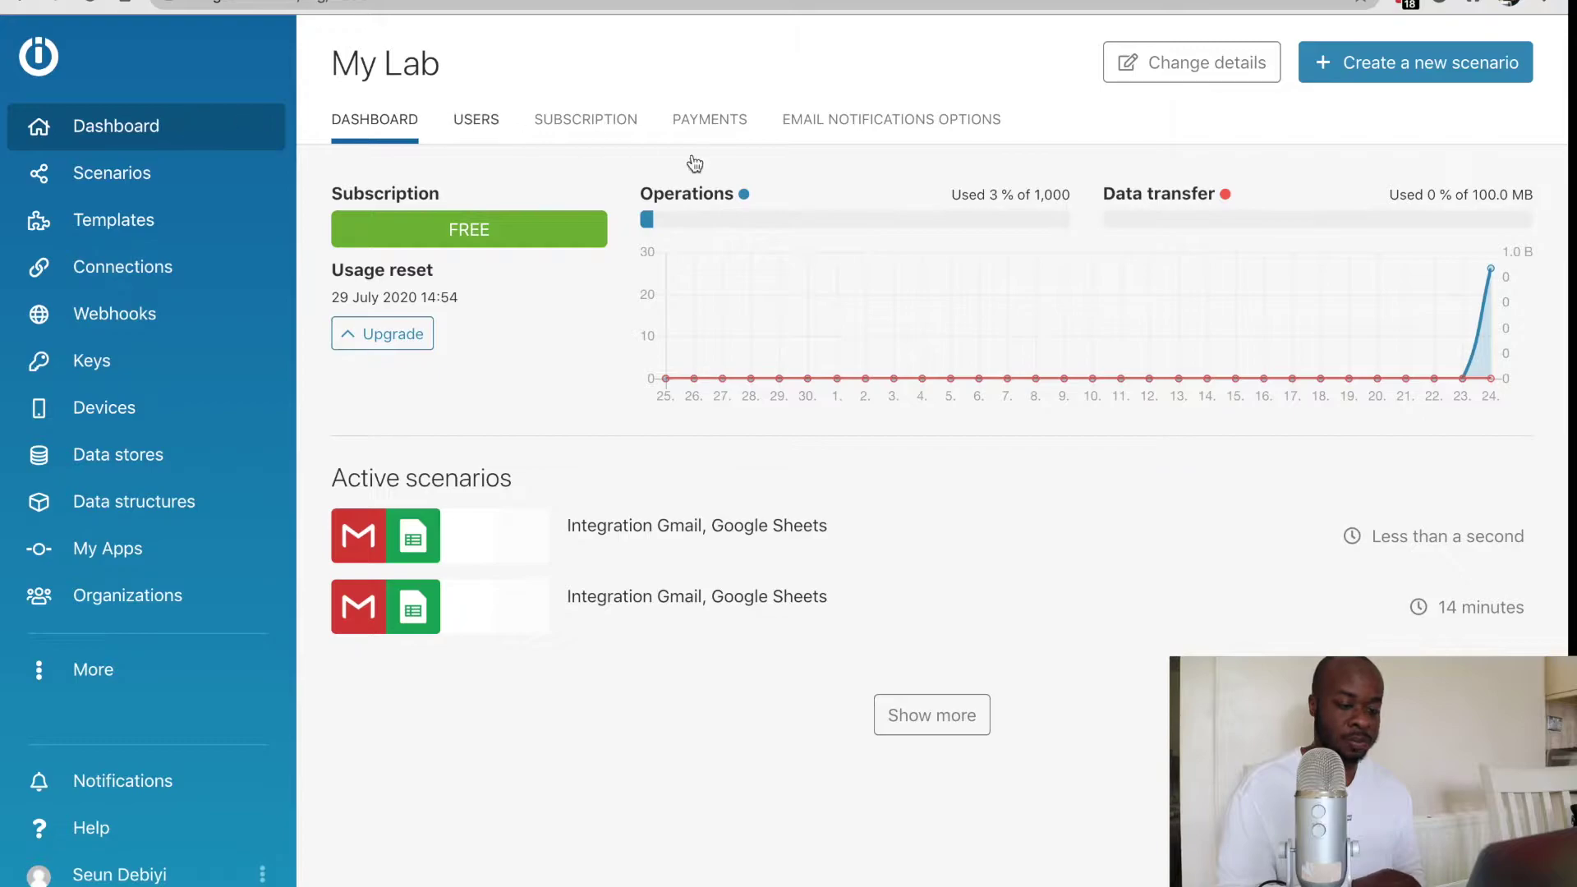
{"action": "left_click", "coordinate": [1422, 72]}
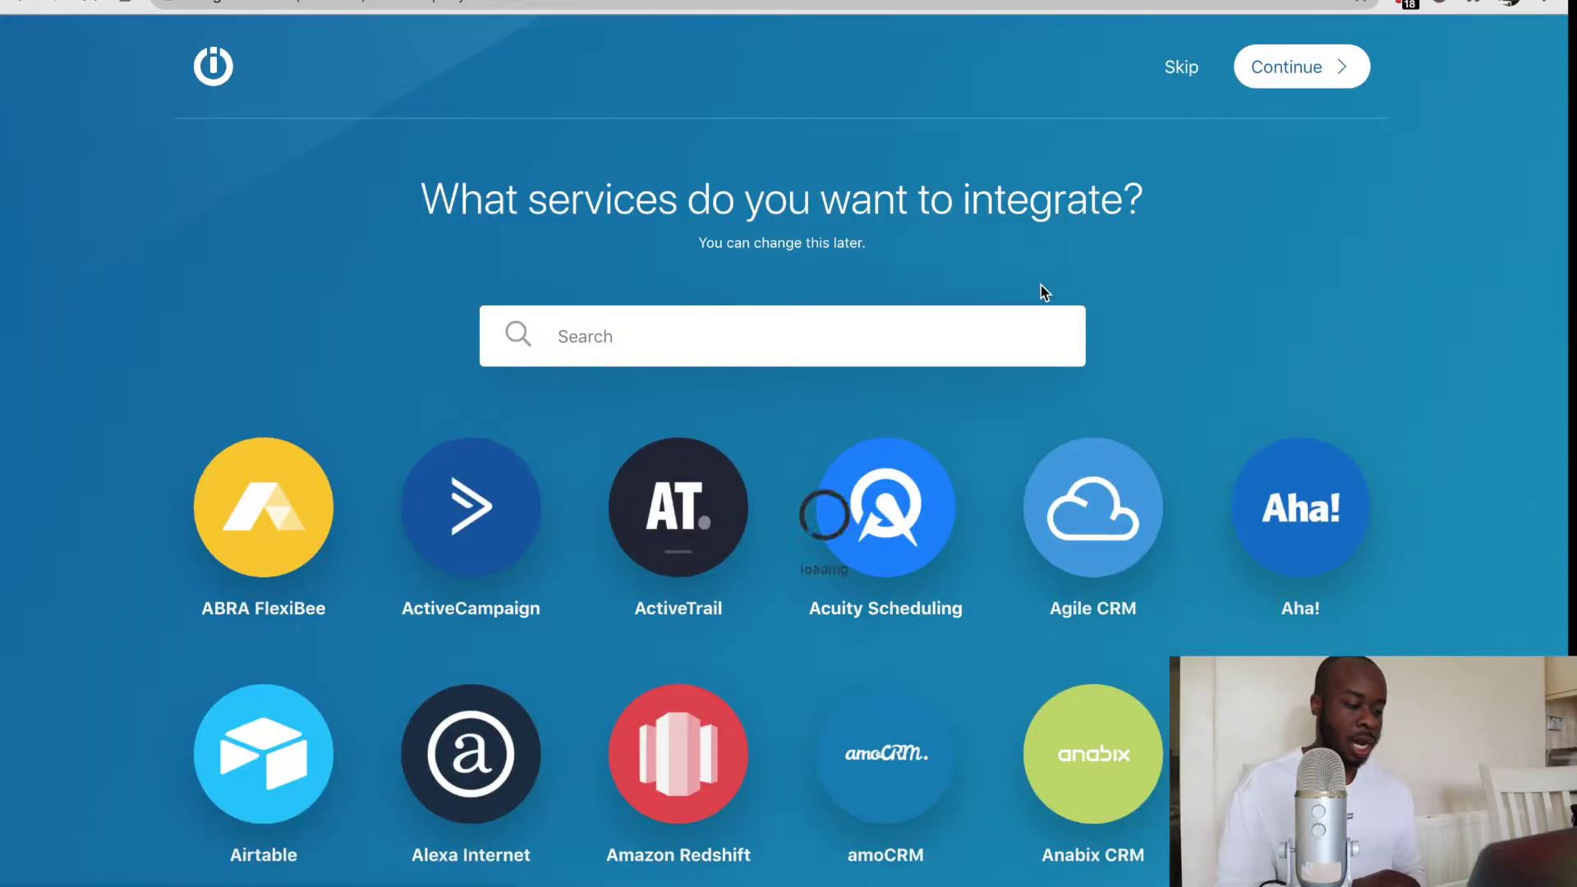
{"action": "left_click", "coordinate": [861, 342]}
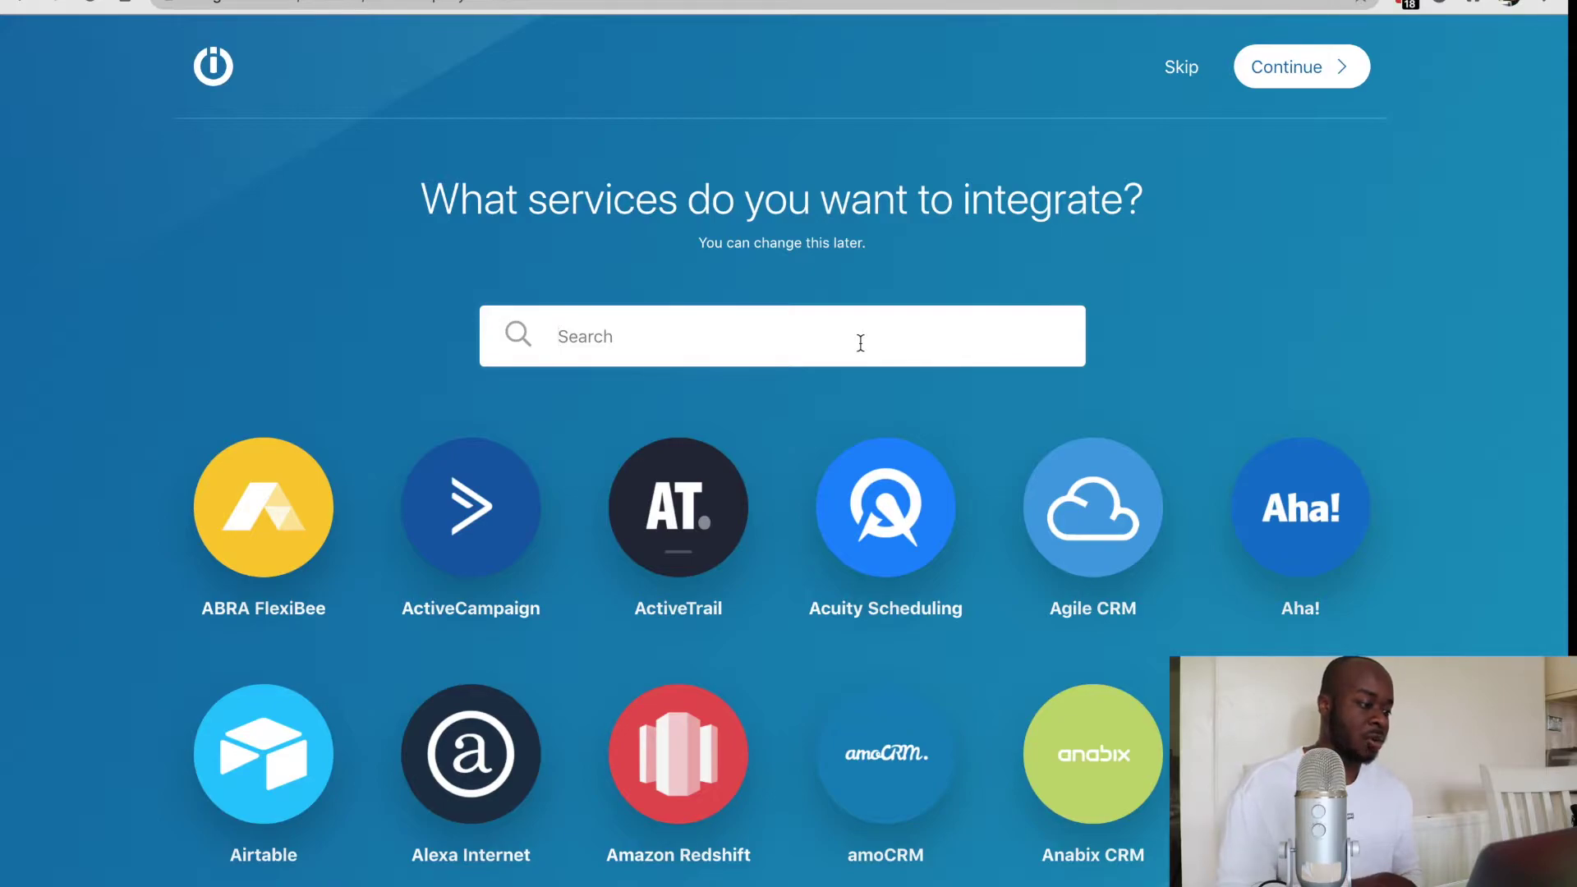
{"action": "key", "text": "ctrl+Tab"}
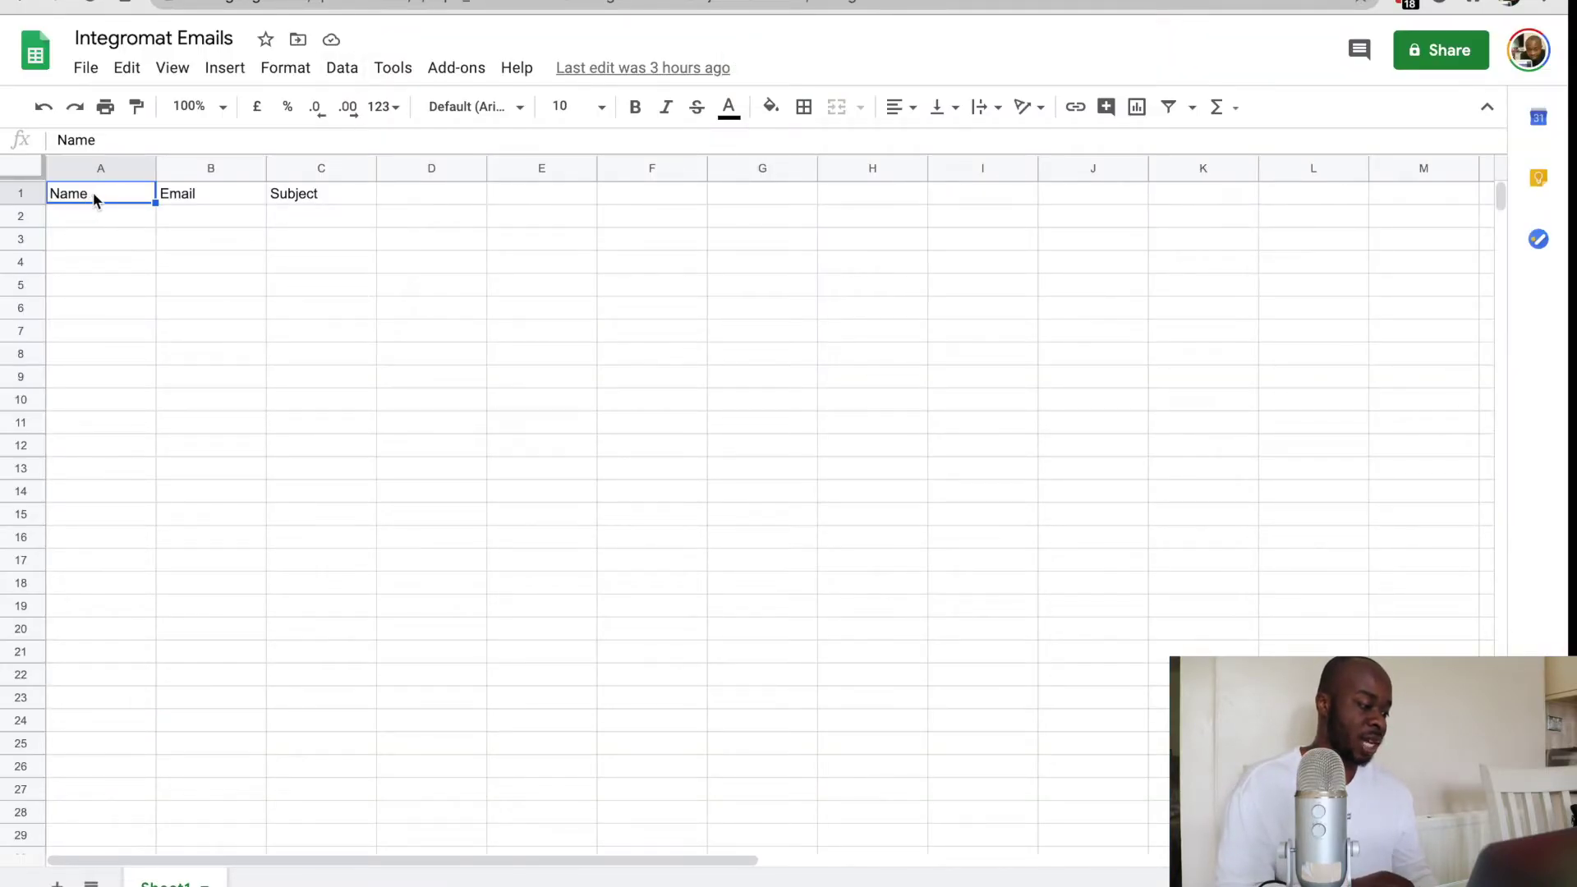
{"action": "left_click", "coordinate": [239, 198]}
{"action": "left_click", "coordinate": [300, 203]}
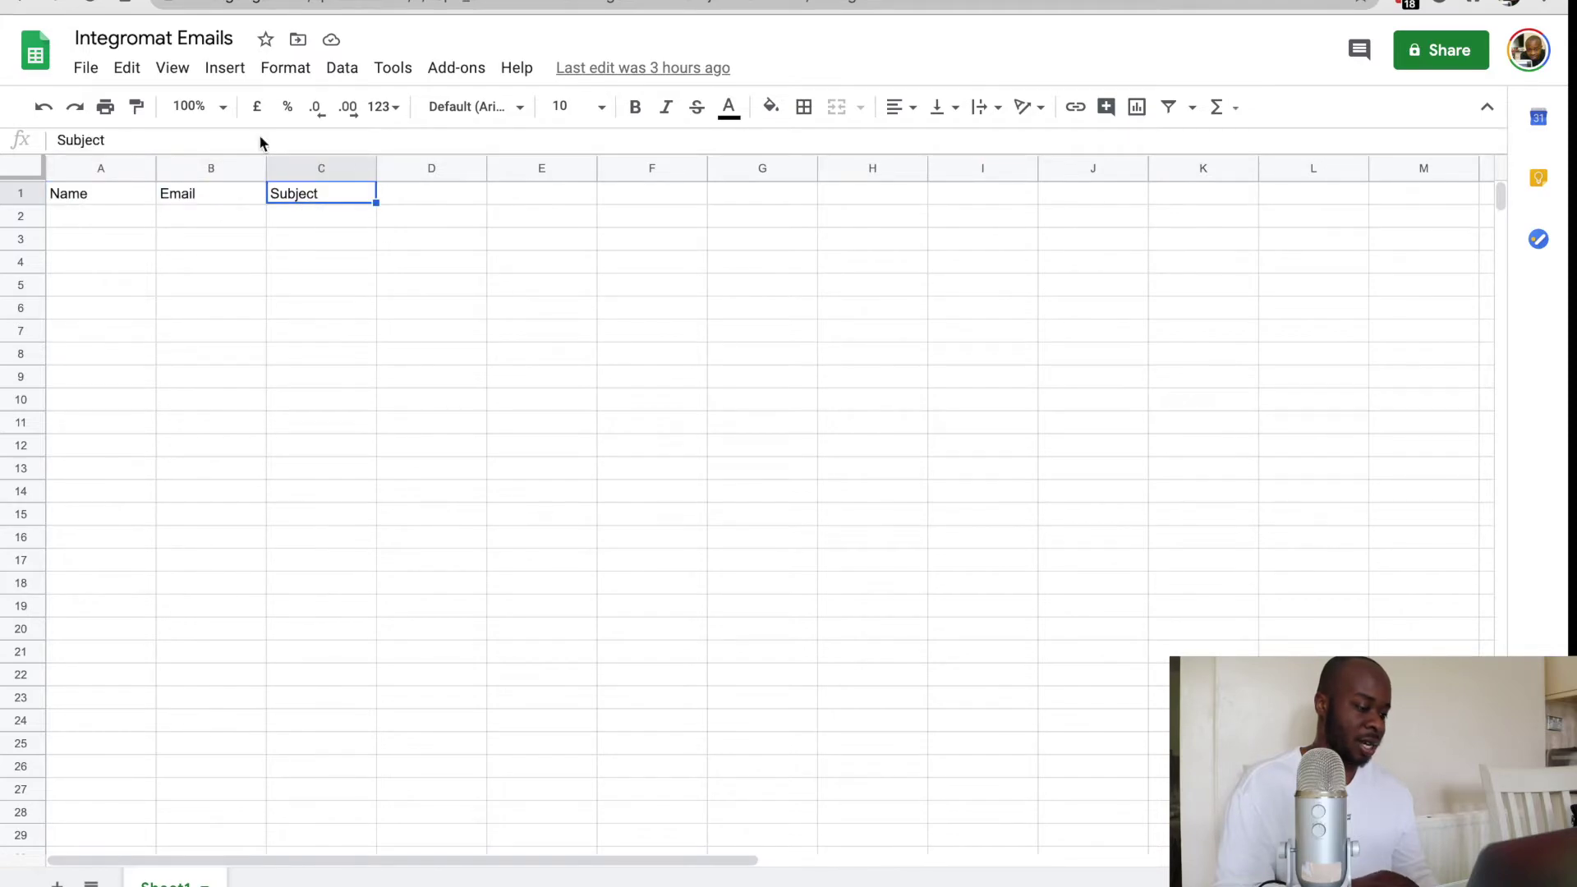
{"action": "key", "text": "ctrl+shift+Tab"}
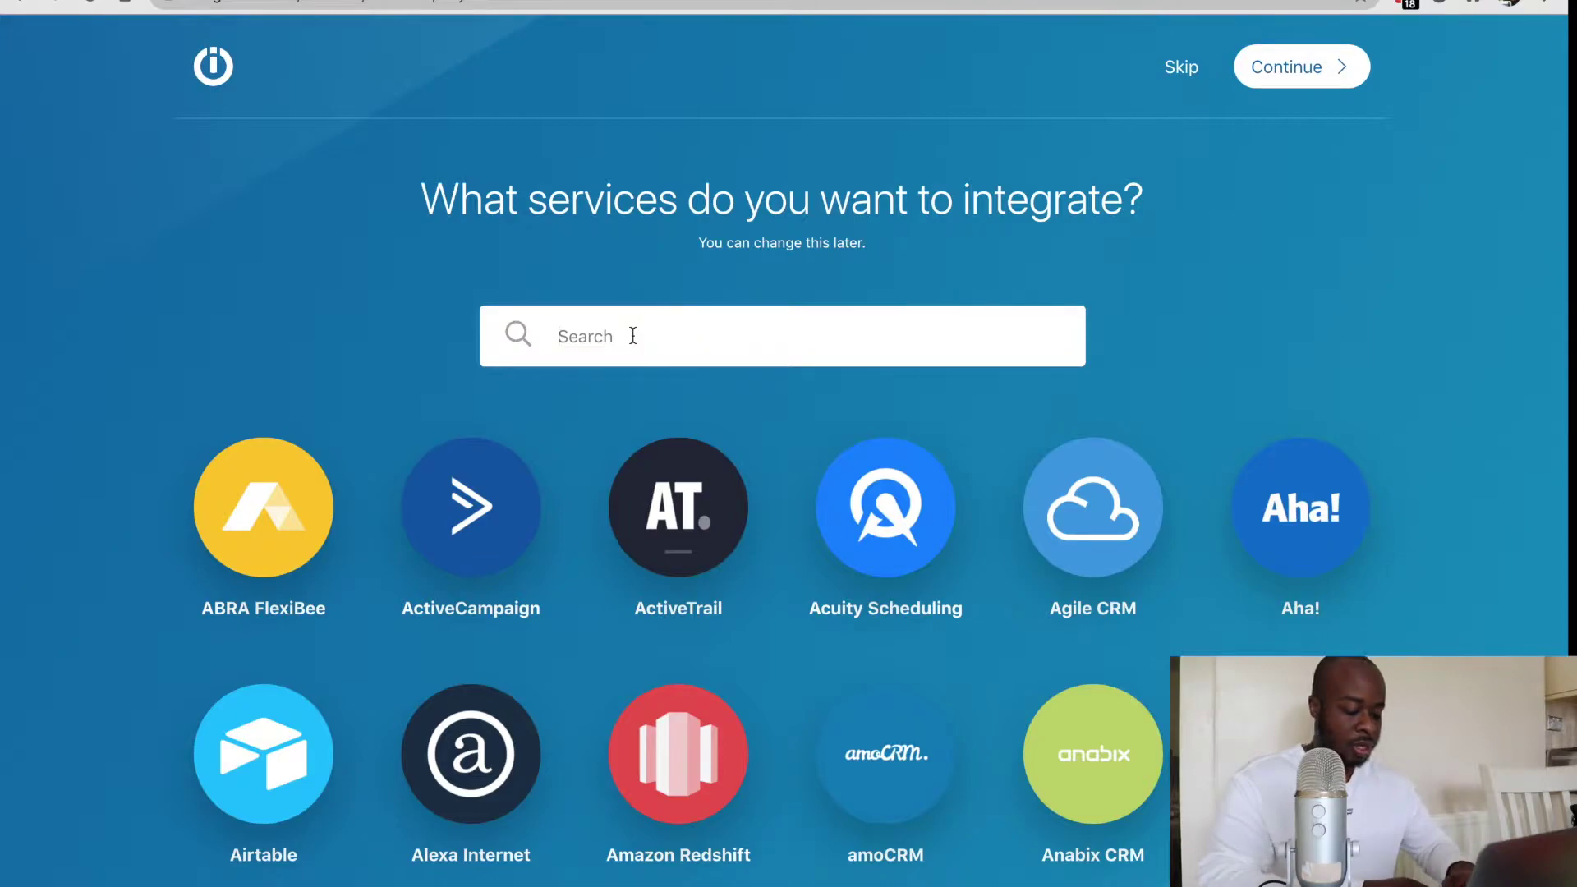
Pick Gmail and Google Sheets as the services to integrate and continue to the editor.
{"action": "type", "text": "gm"}
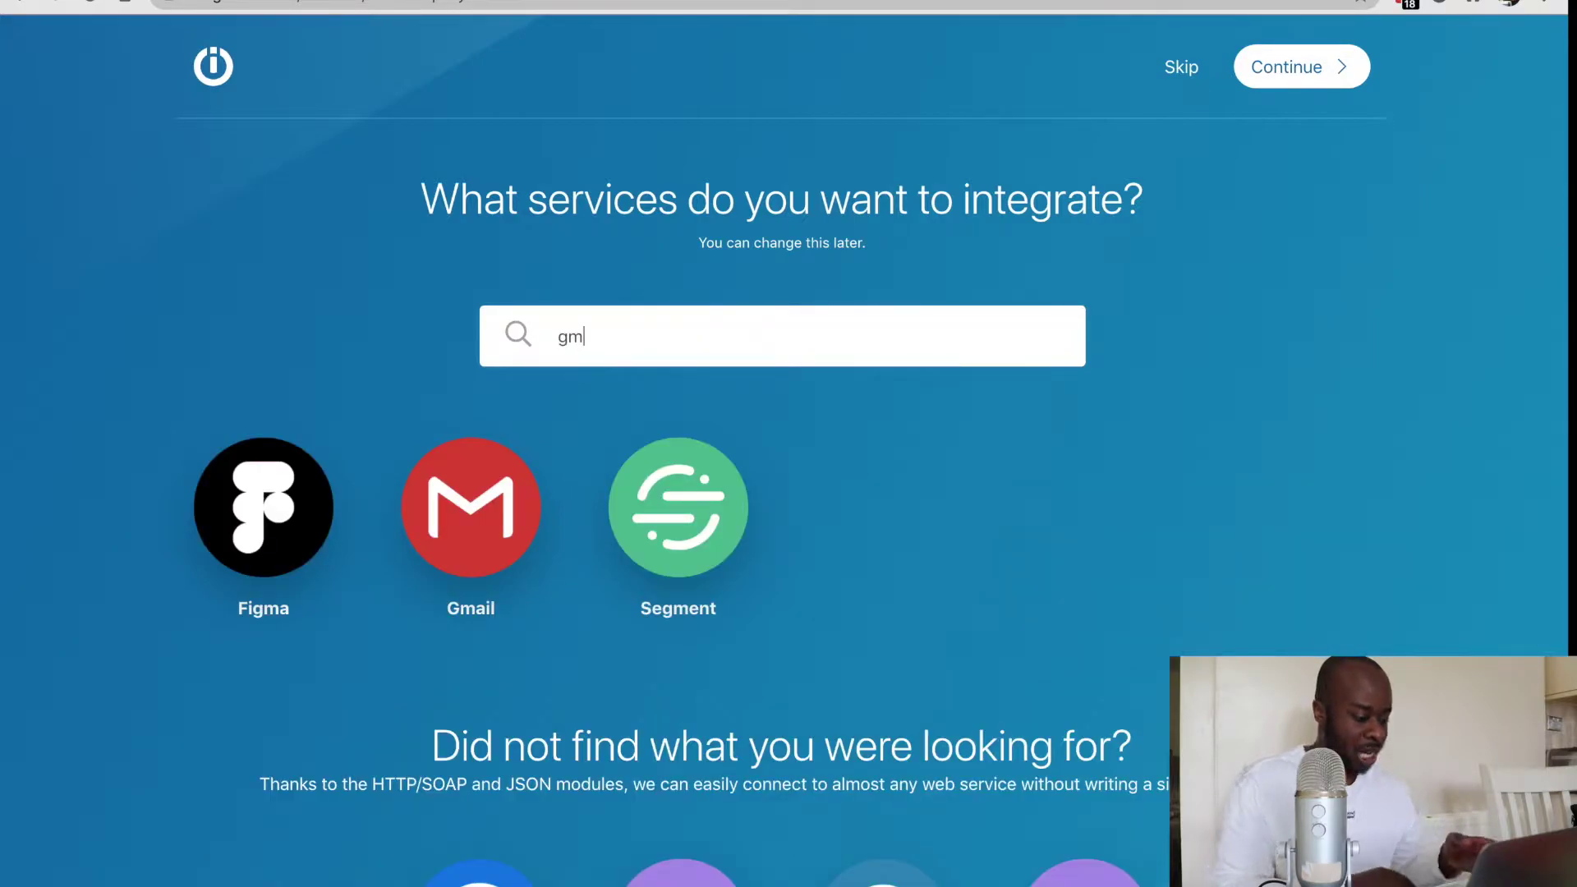
{"action": "type", "text": "ail"}
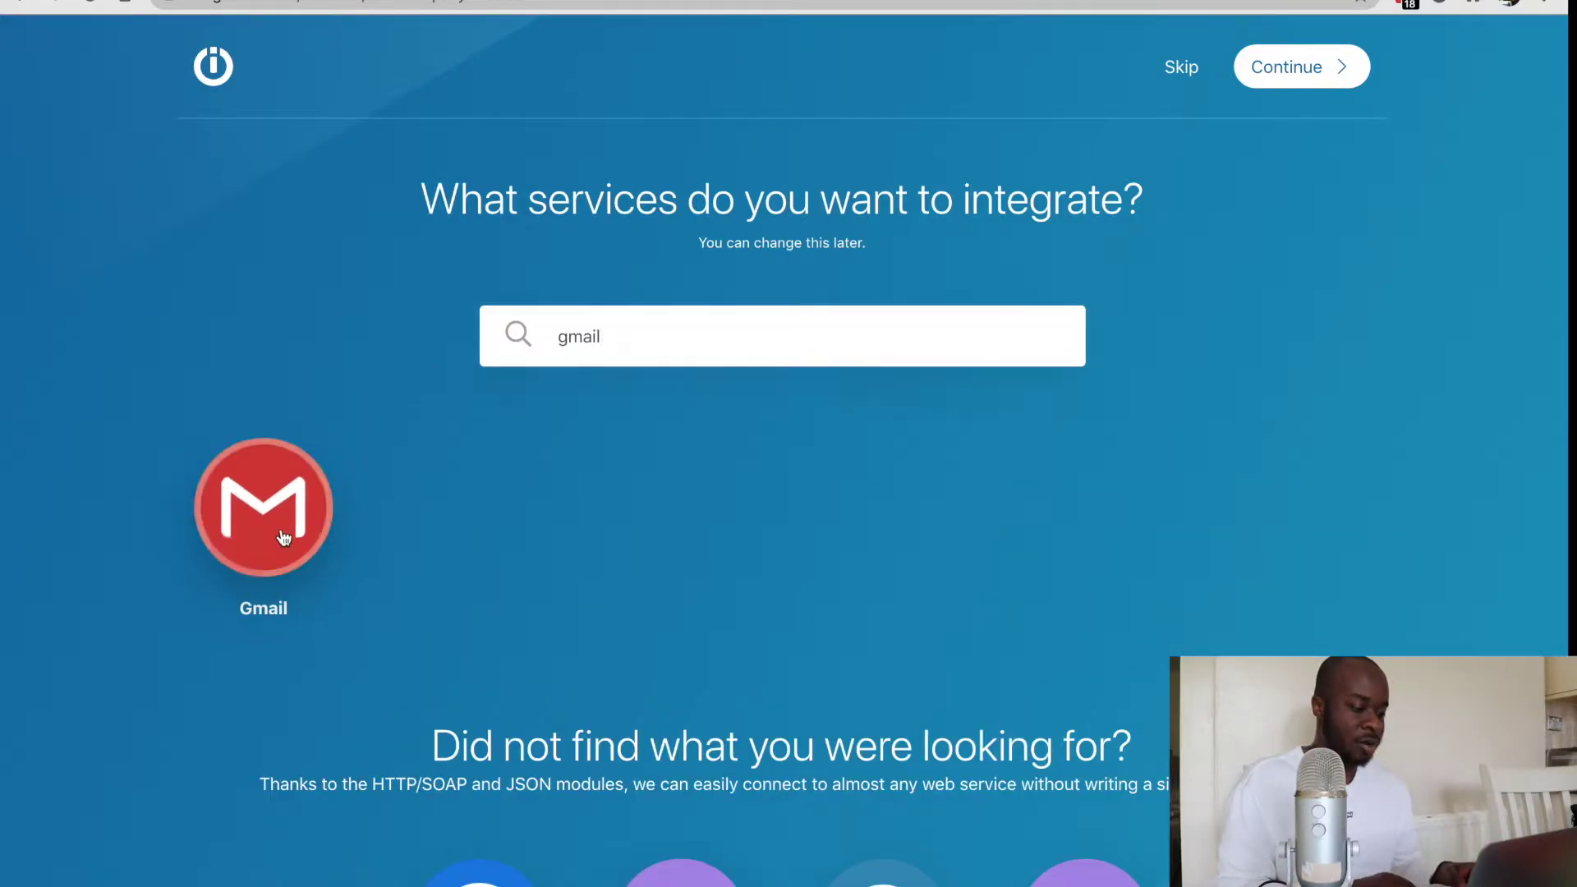
{"action": "left_click", "coordinate": [263, 526]}
{"action": "left_click", "coordinate": [717, 339]}
{"action": "key", "text": "BackSpace"}
{"action": "key", "text": "BackSpace"}
{"action": "key", "text": "BackSpace"}
{"action": "key", "text": "BackSpace"}
{"action": "key", "text": "BackSpace"}
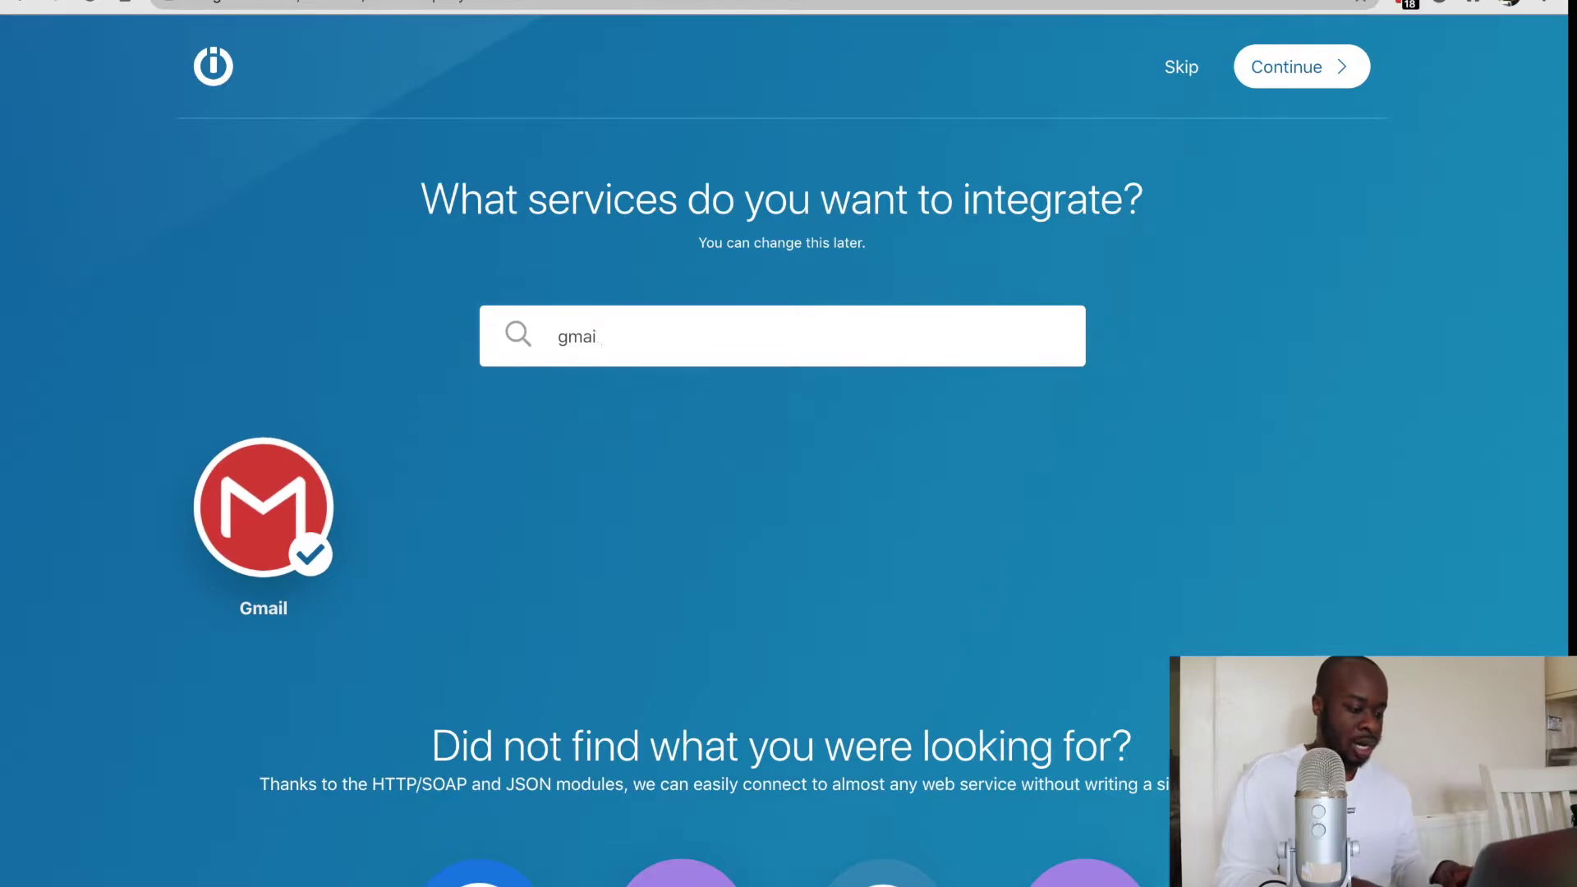
{"action": "type", "text": "googl"}
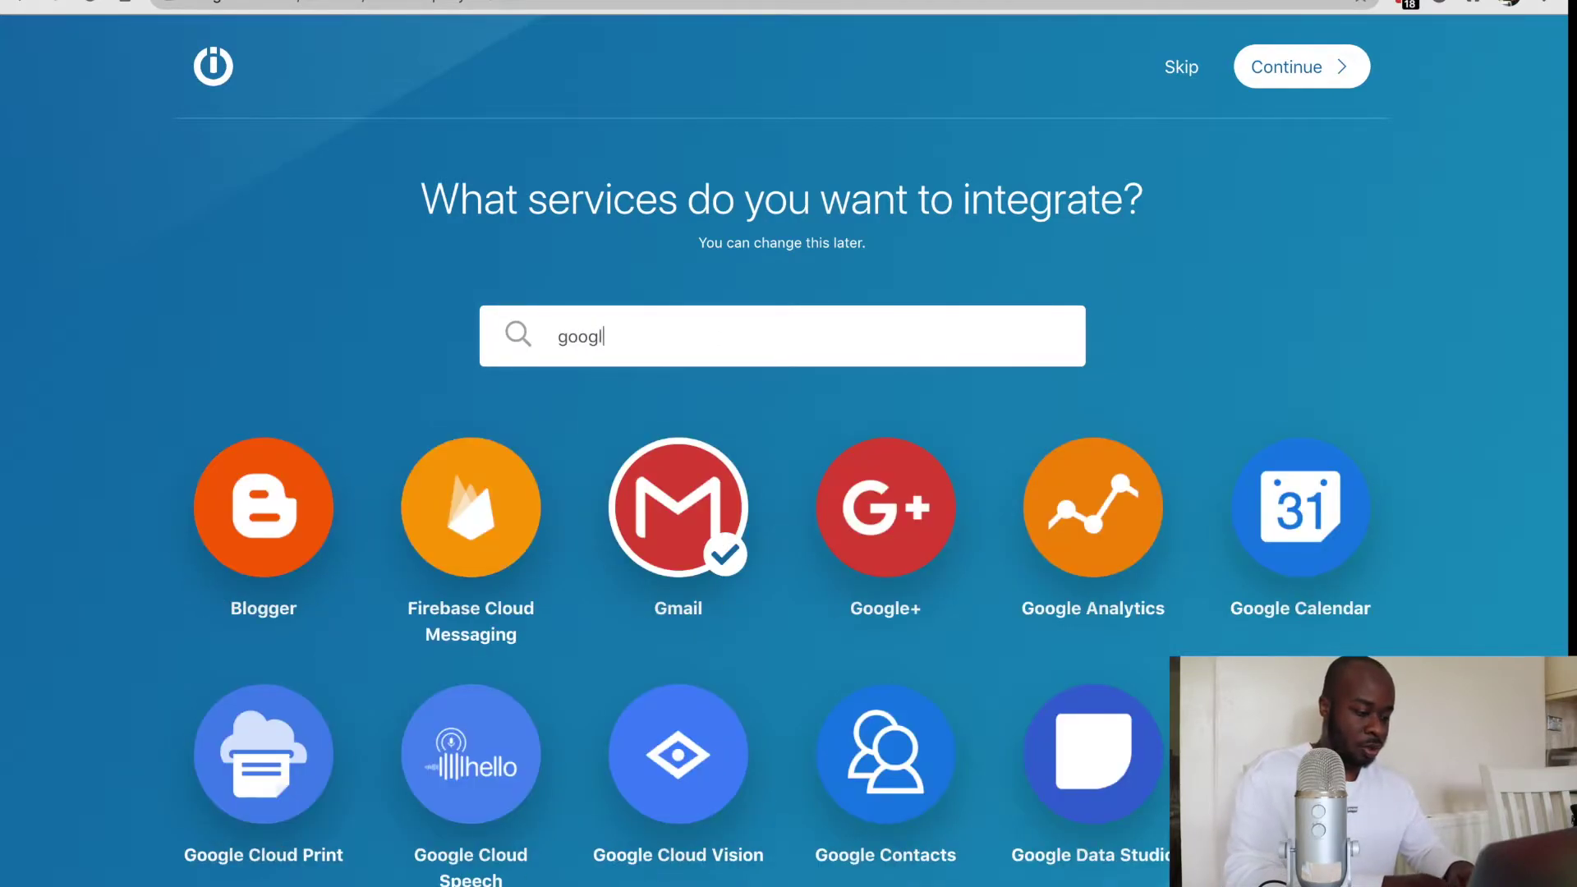
{"action": "type", "text": "e shee"}
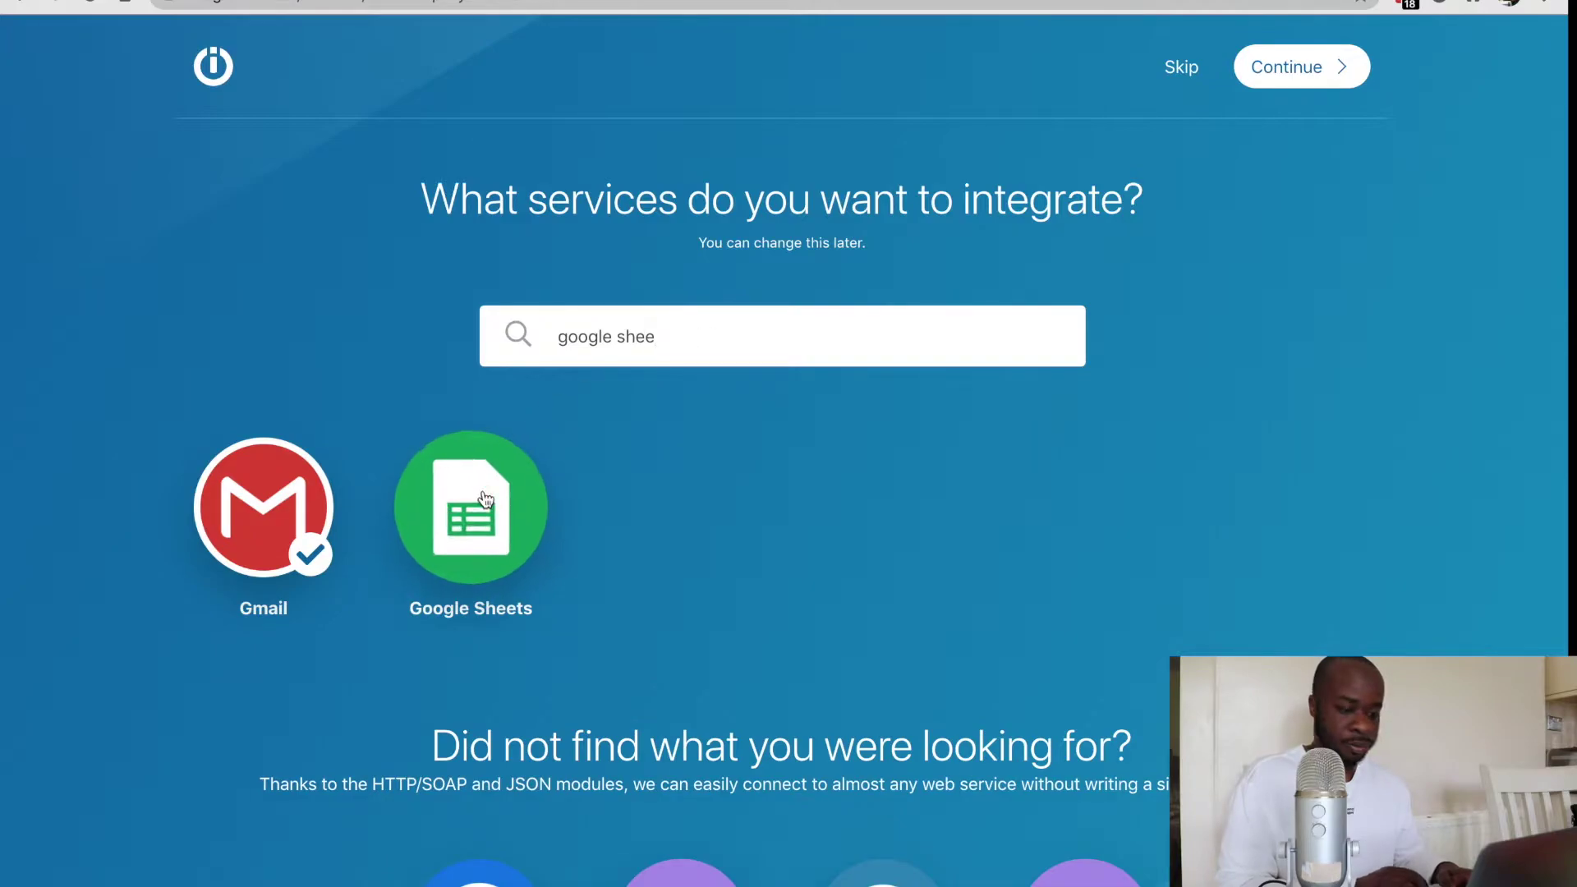
{"action": "left_click", "coordinate": [484, 501]}
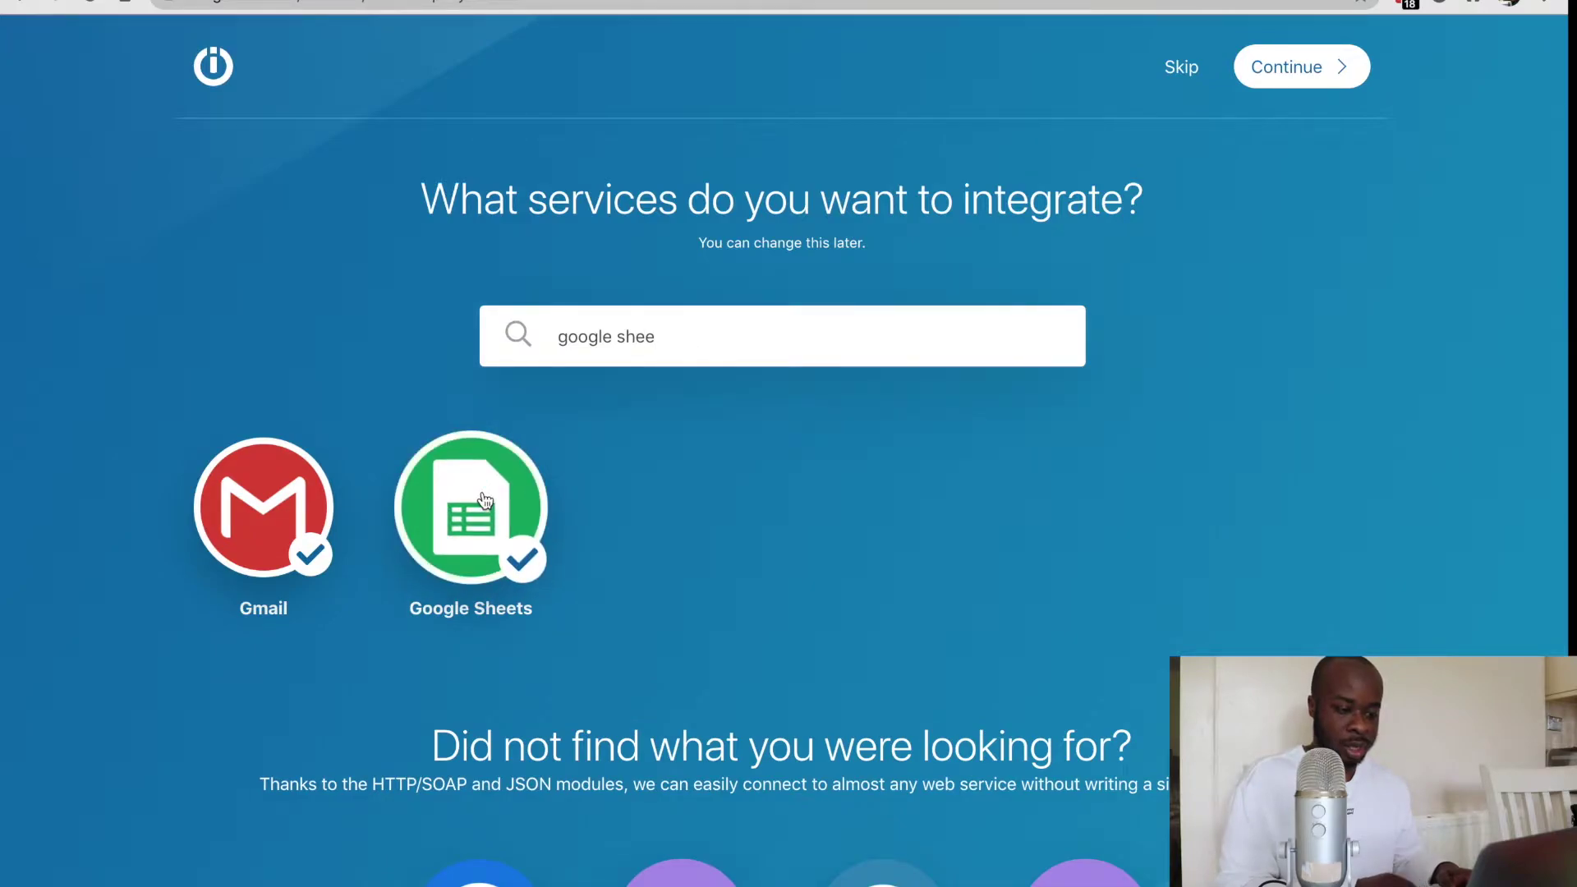
{"action": "left_click", "coordinate": [1317, 78]}
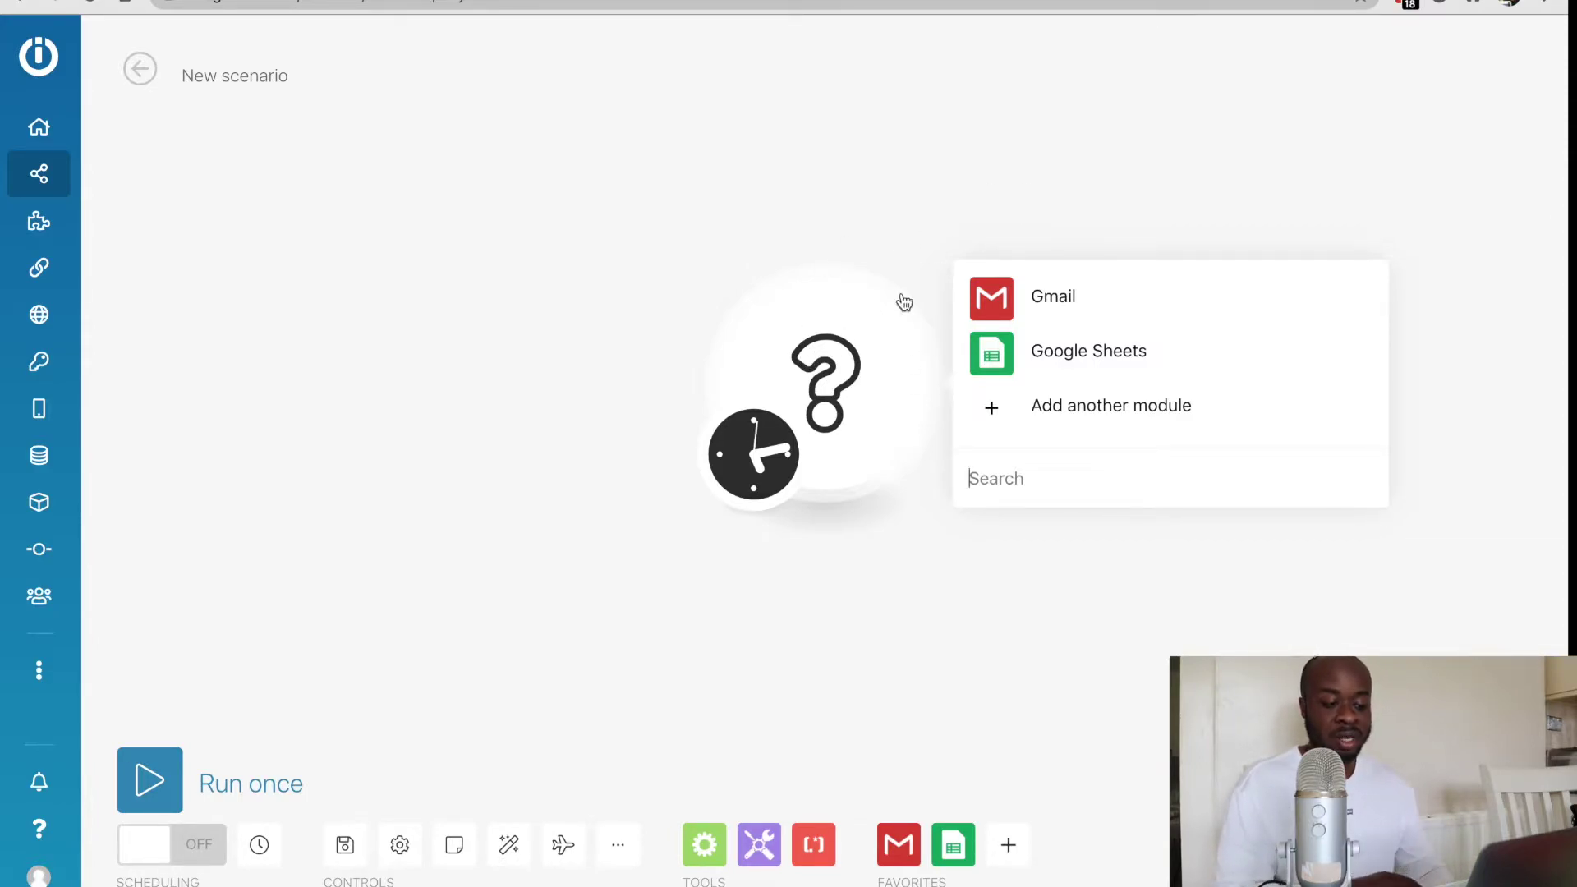
{"action": "left_click", "coordinate": [996, 289]}
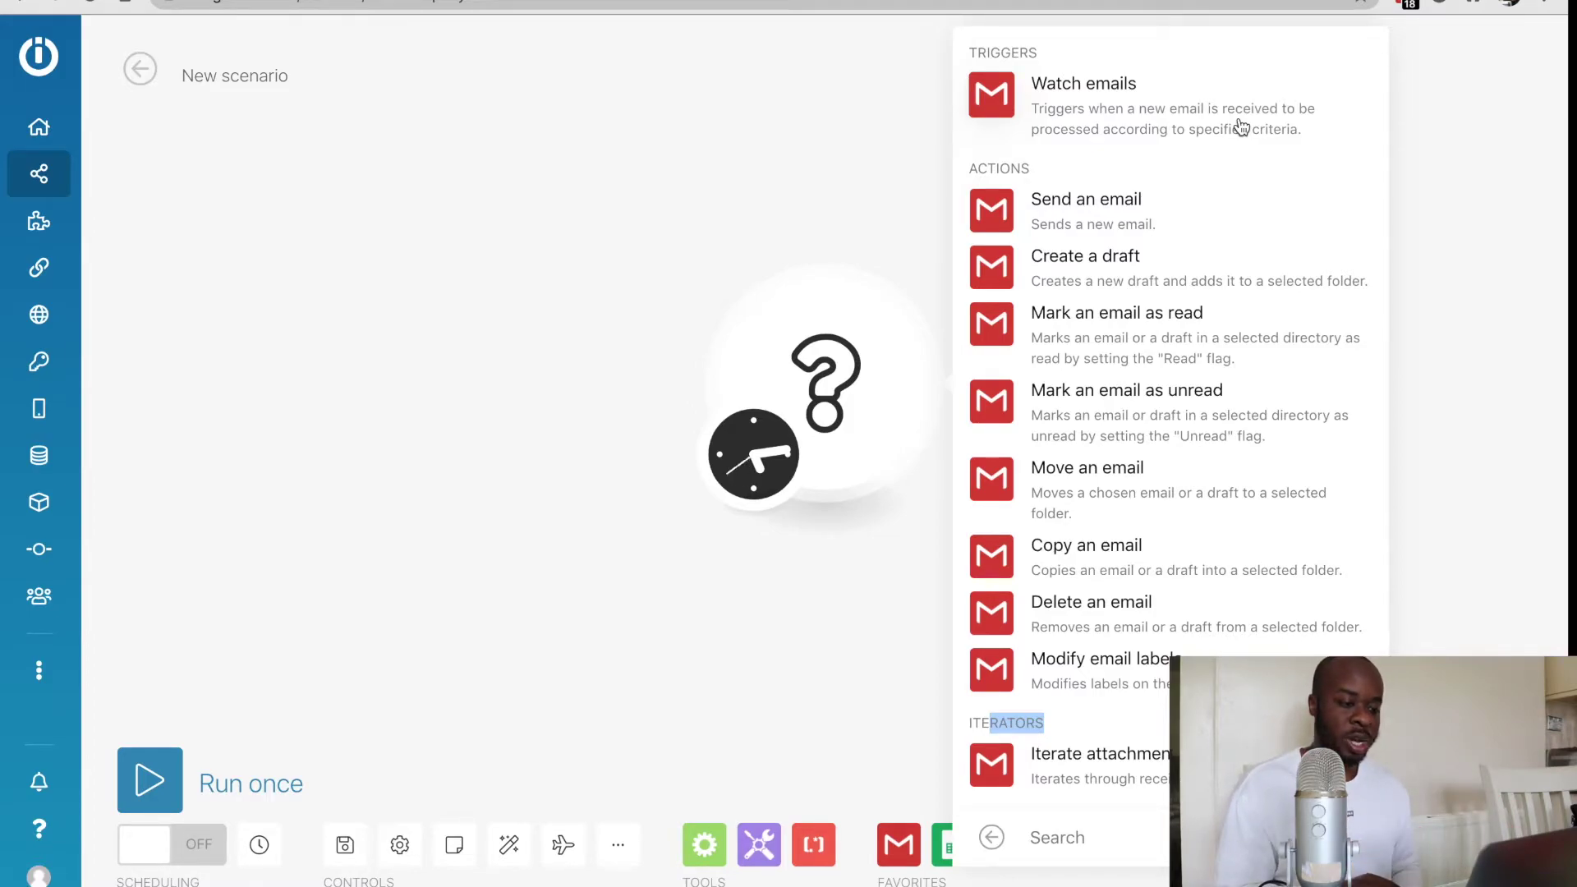
{"action": "left_click", "coordinate": [1230, 52]}
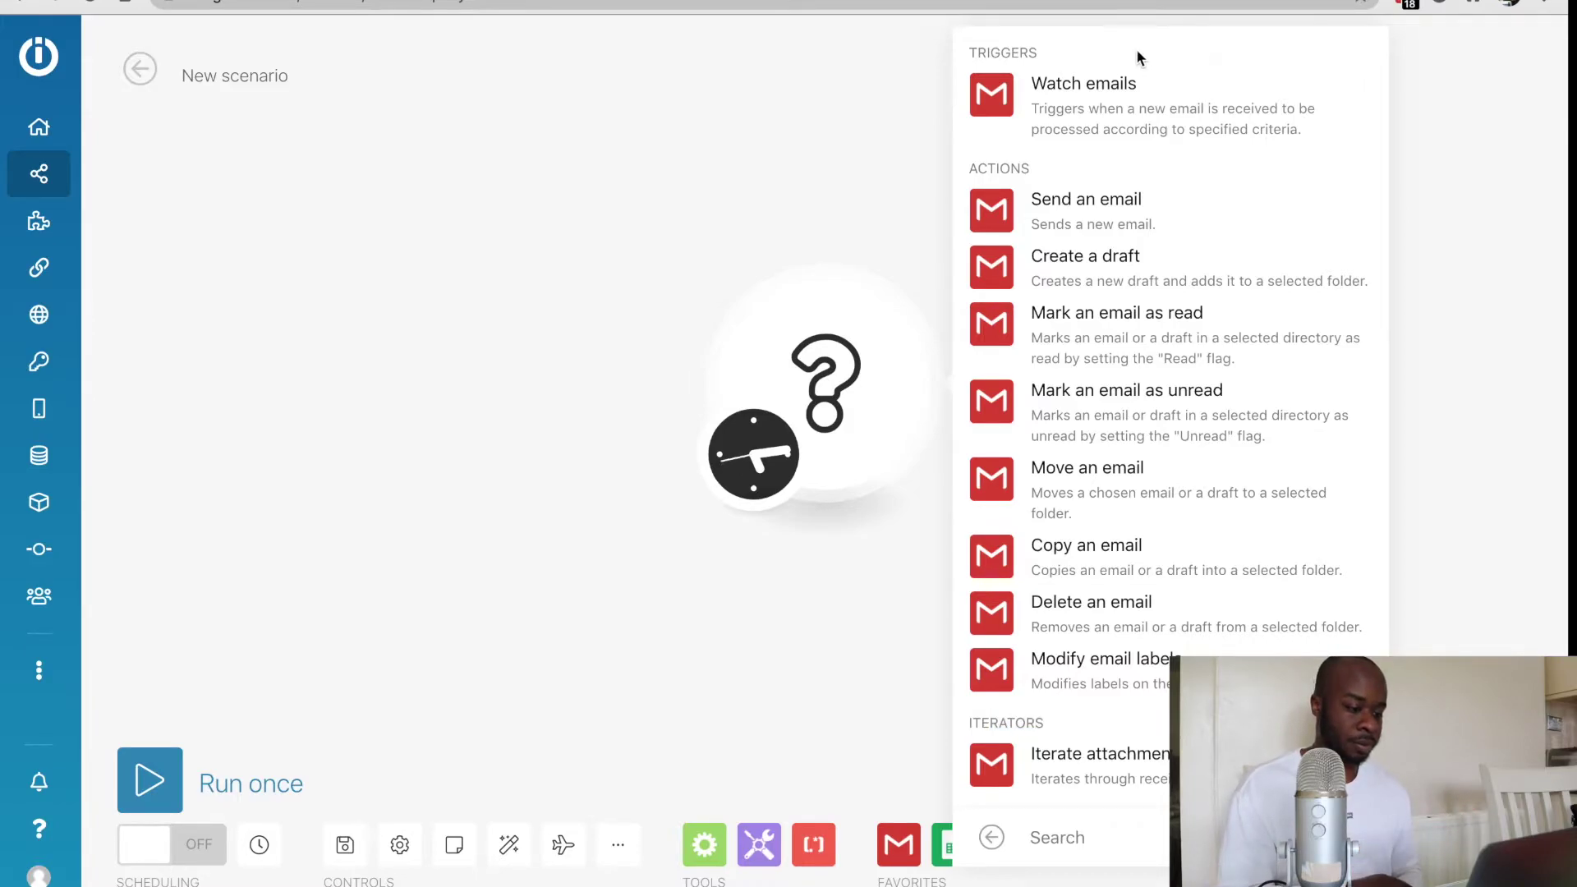
{"action": "left_click", "coordinate": [991, 92]}
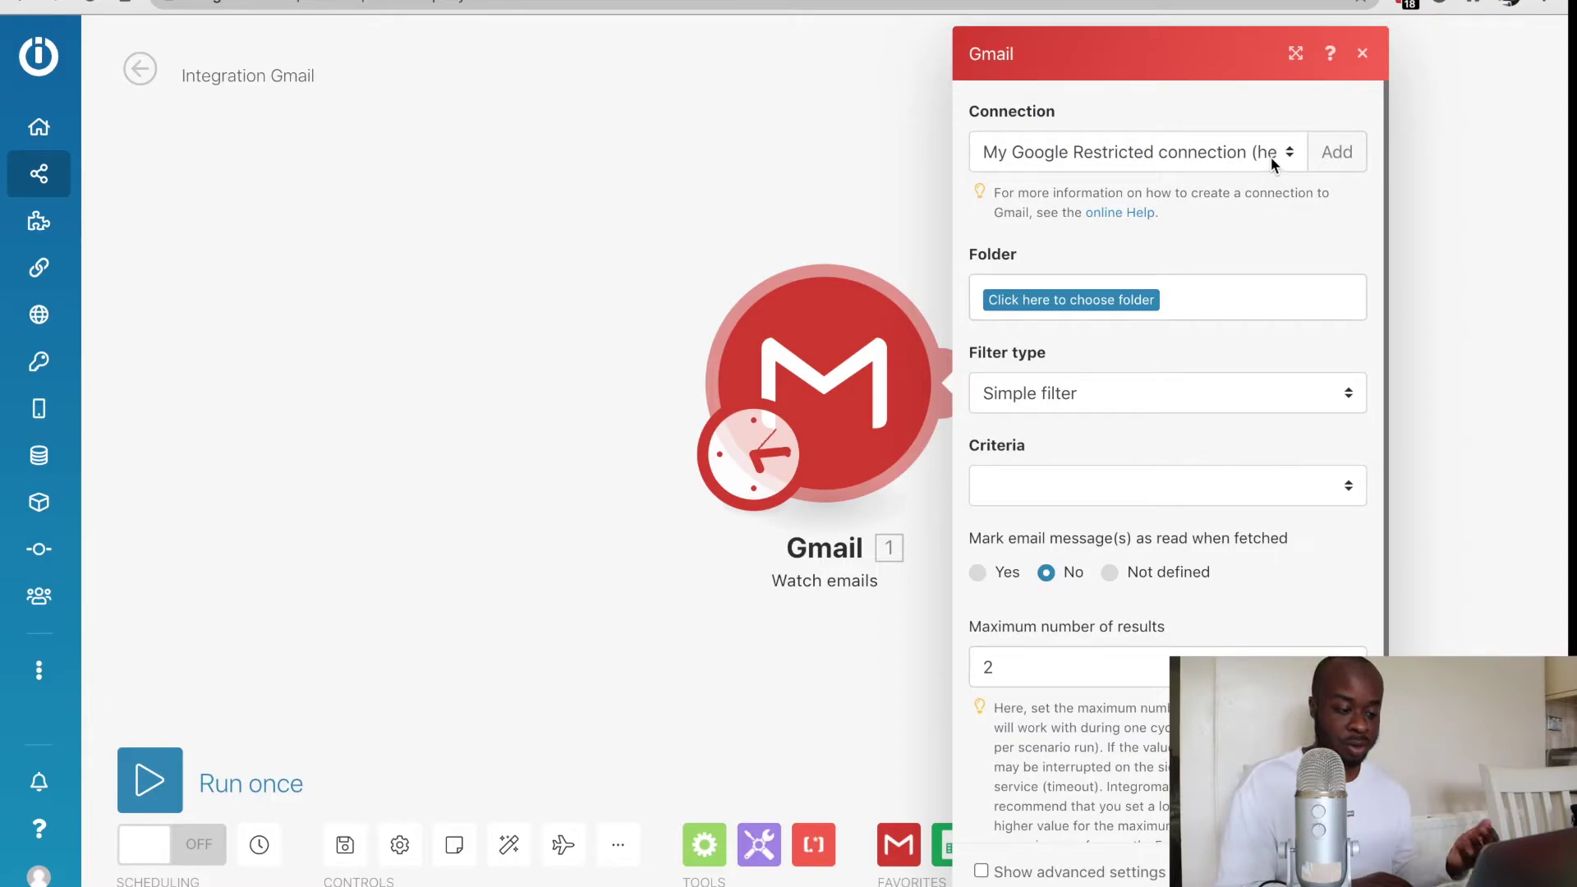
Set the Gmail trigger to watch the Inbox folder with Simple filter and All emails criteria.
{"action": "scroll", "coordinate": [1250, 279], "scroll_direction": "down", "scroll_amount": 1}
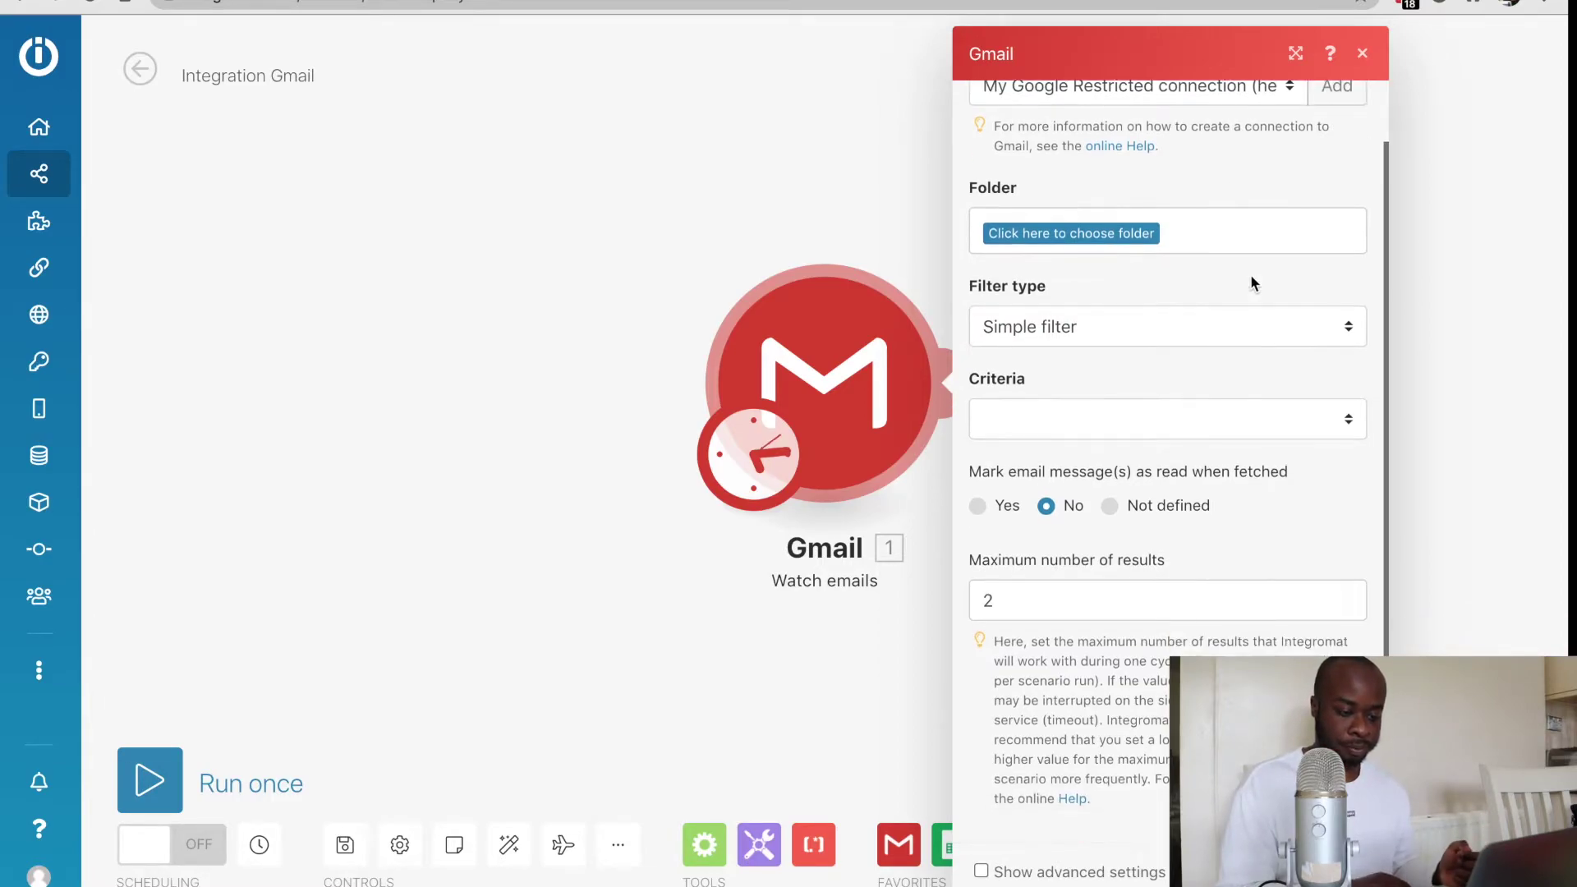
{"action": "scroll", "coordinate": [1248, 219], "scroll_direction": "up", "scroll_amount": 1}
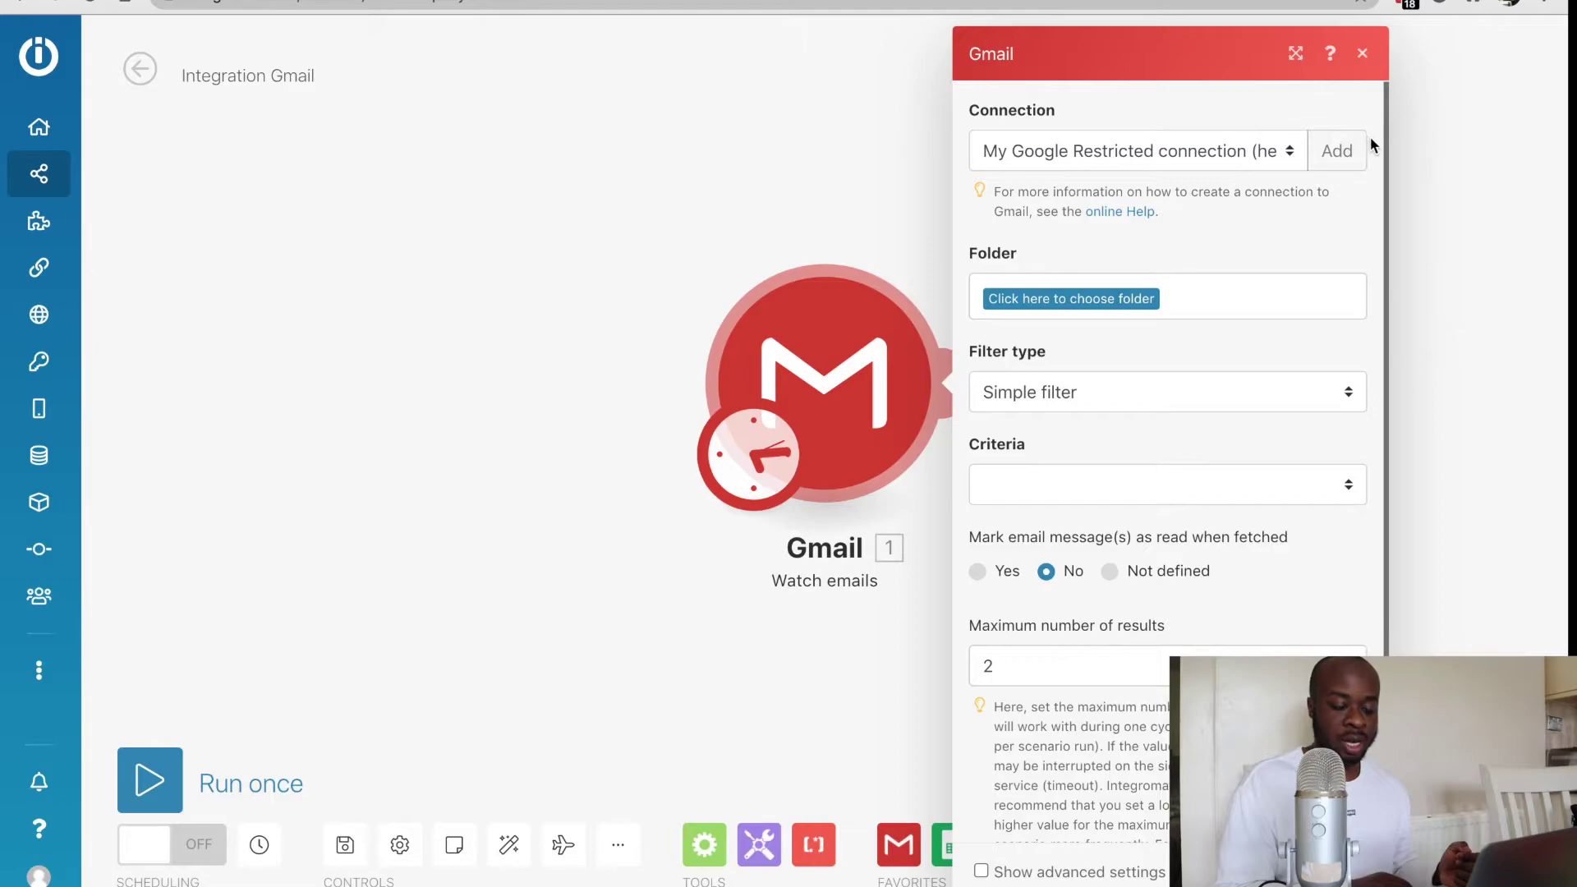
{"action": "scroll", "coordinate": [1293, 244], "scroll_direction": "down", "scroll_amount": 1}
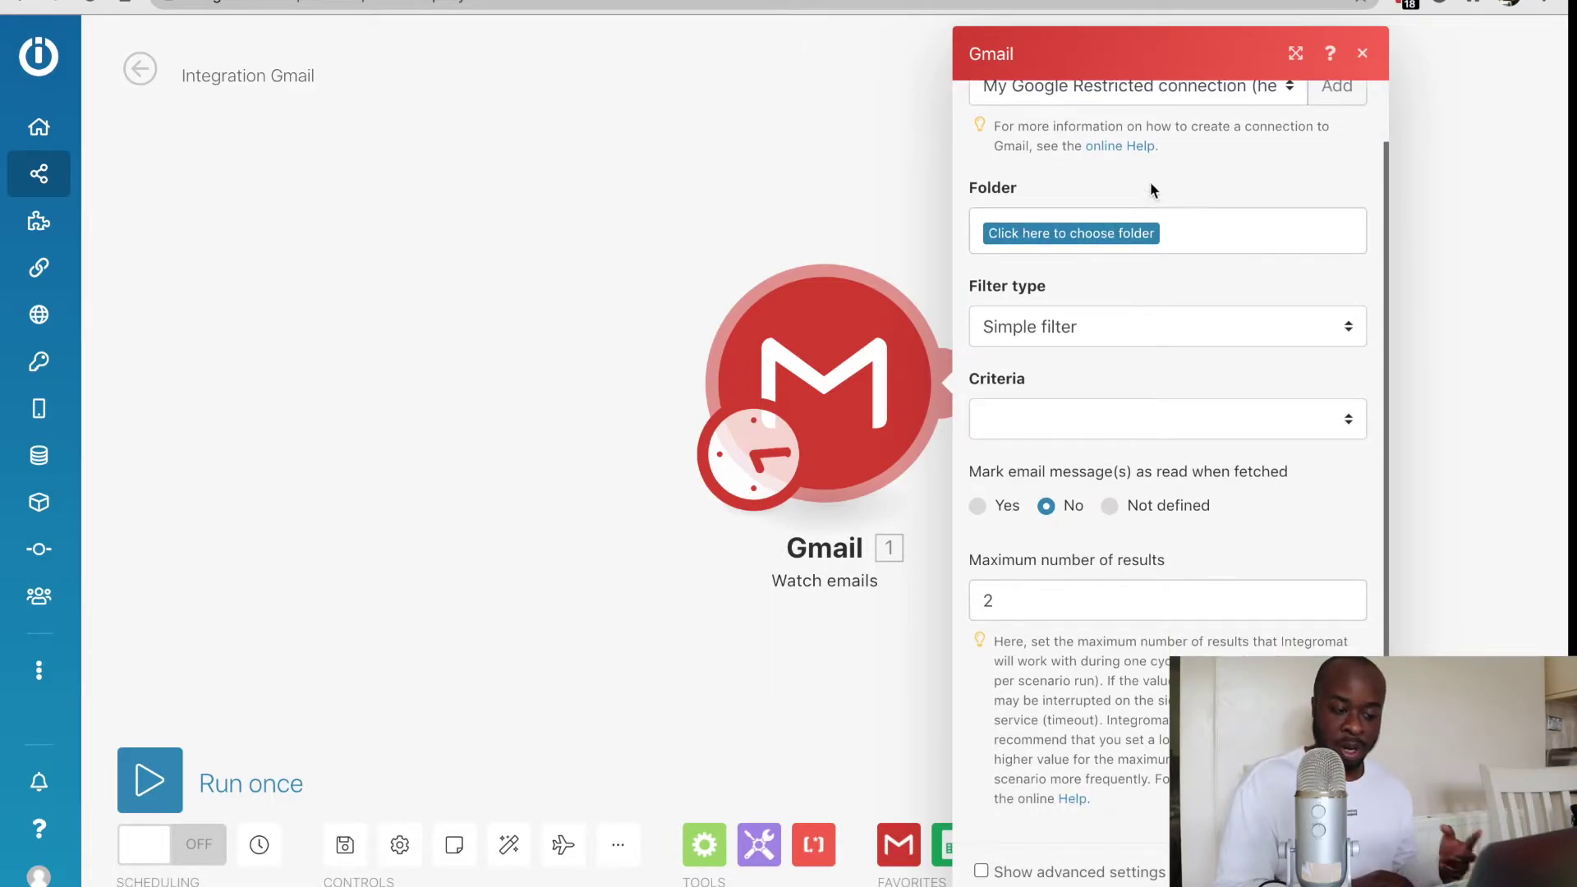
{"action": "left_click", "coordinate": [1110, 233]}
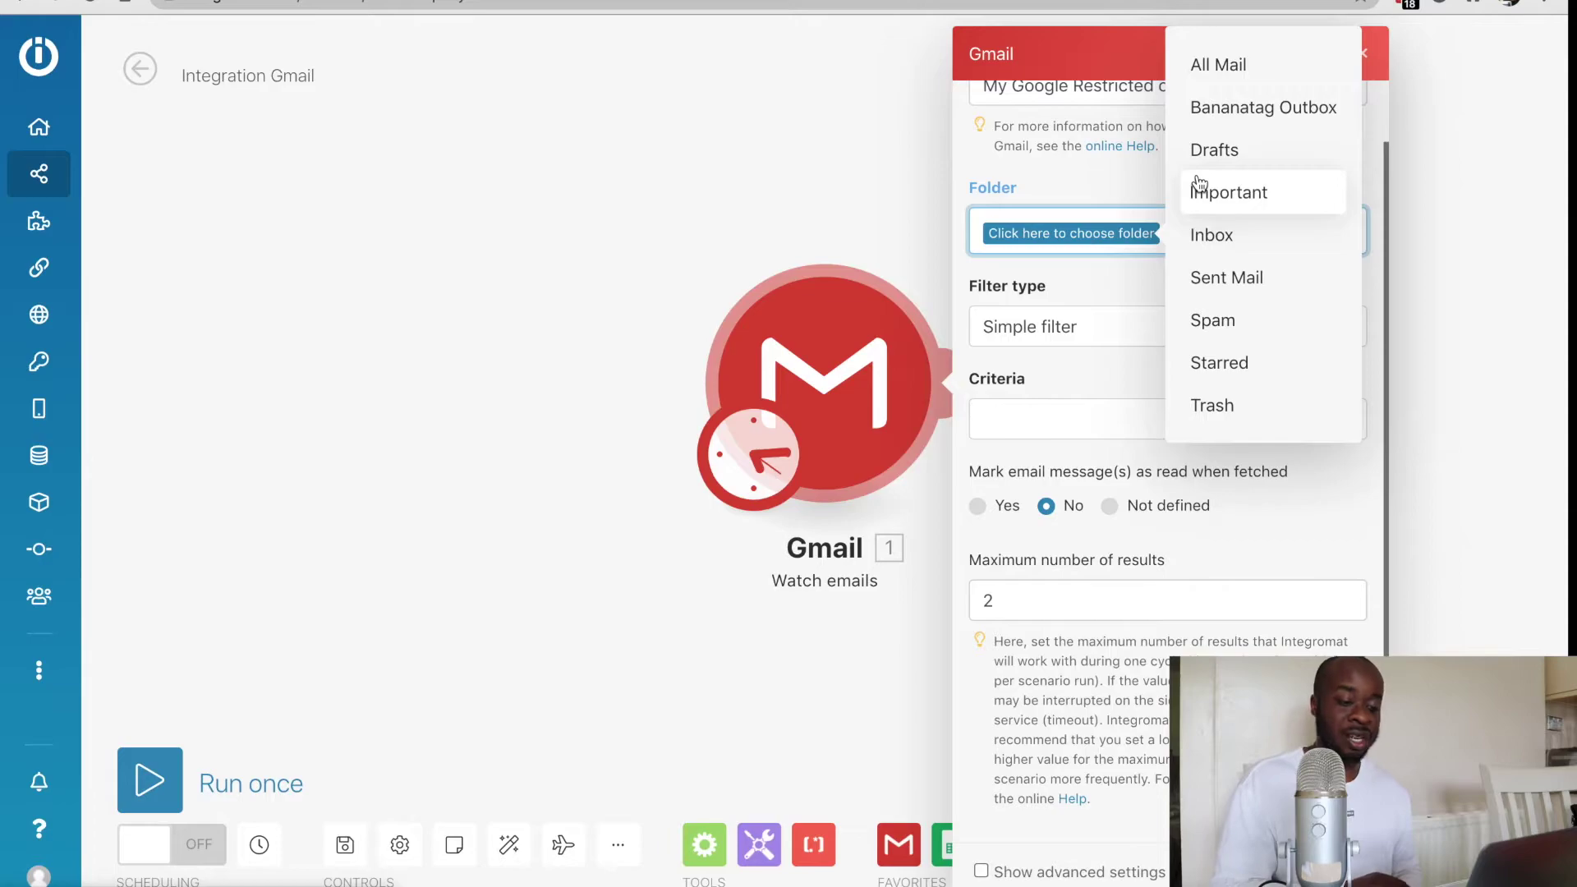
{"action": "left_click", "coordinate": [1235, 240]}
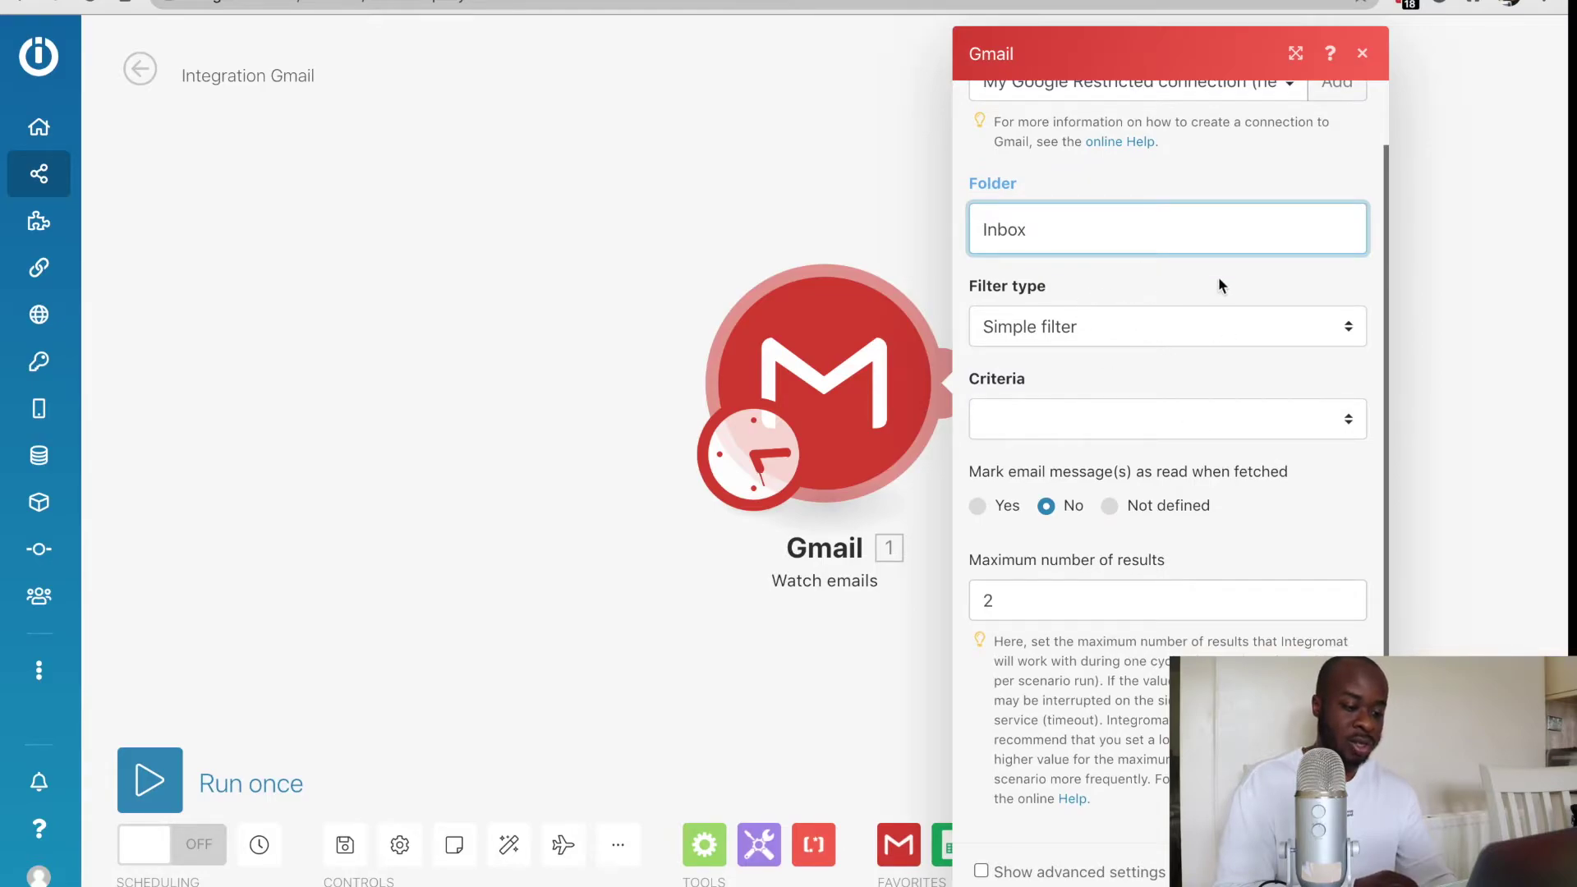
{"action": "left_click", "coordinate": [1190, 324]}
{"action": "left_click", "coordinate": [1140, 329]}
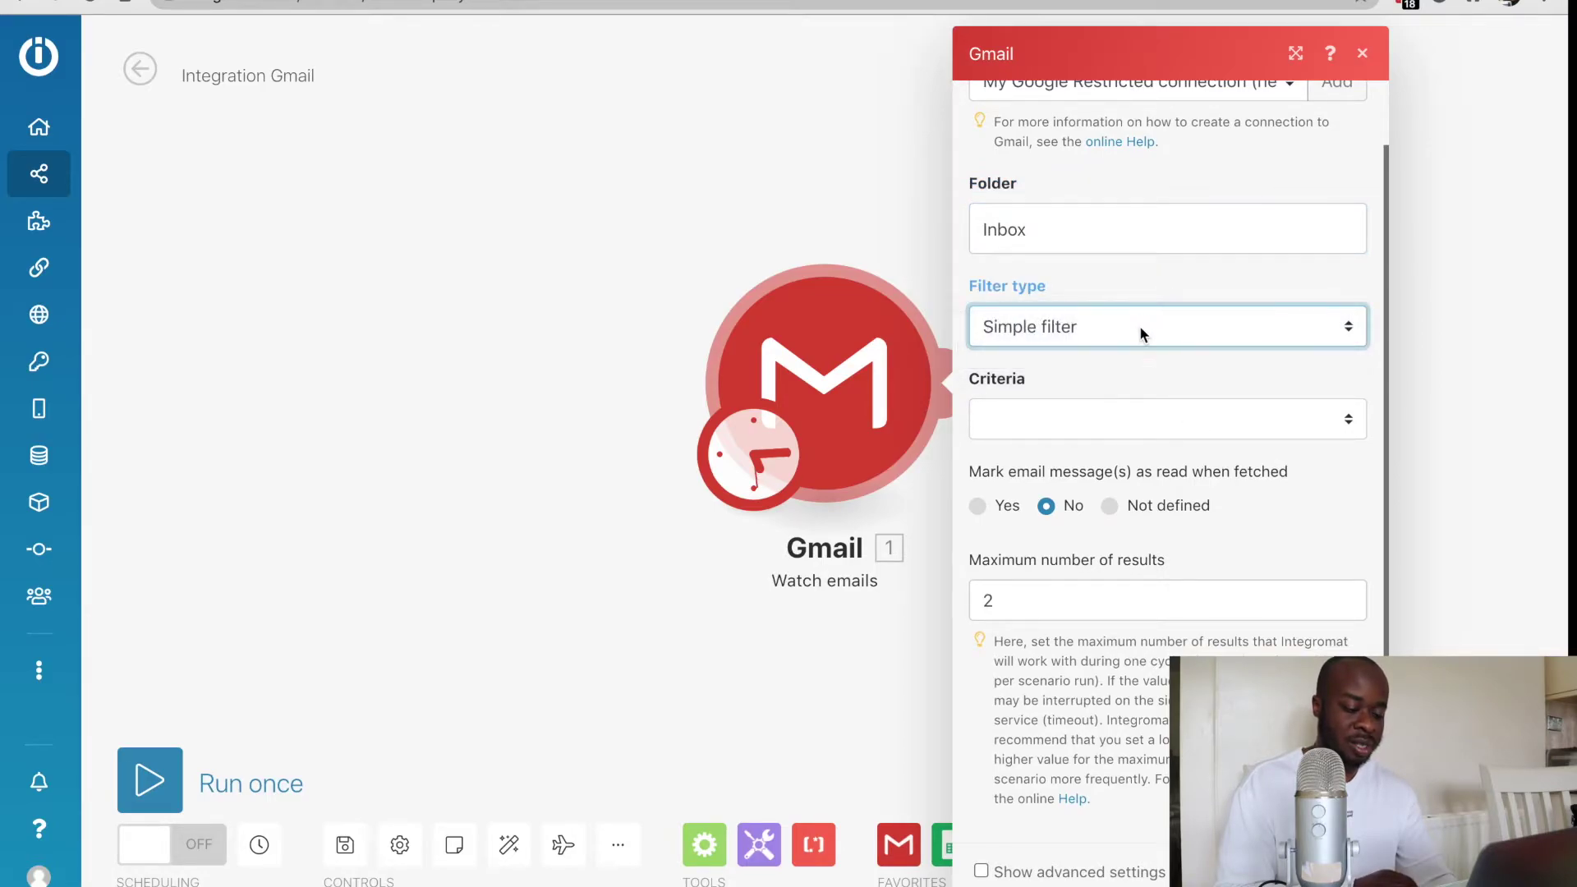
{"action": "left_click", "coordinate": [1165, 417]}
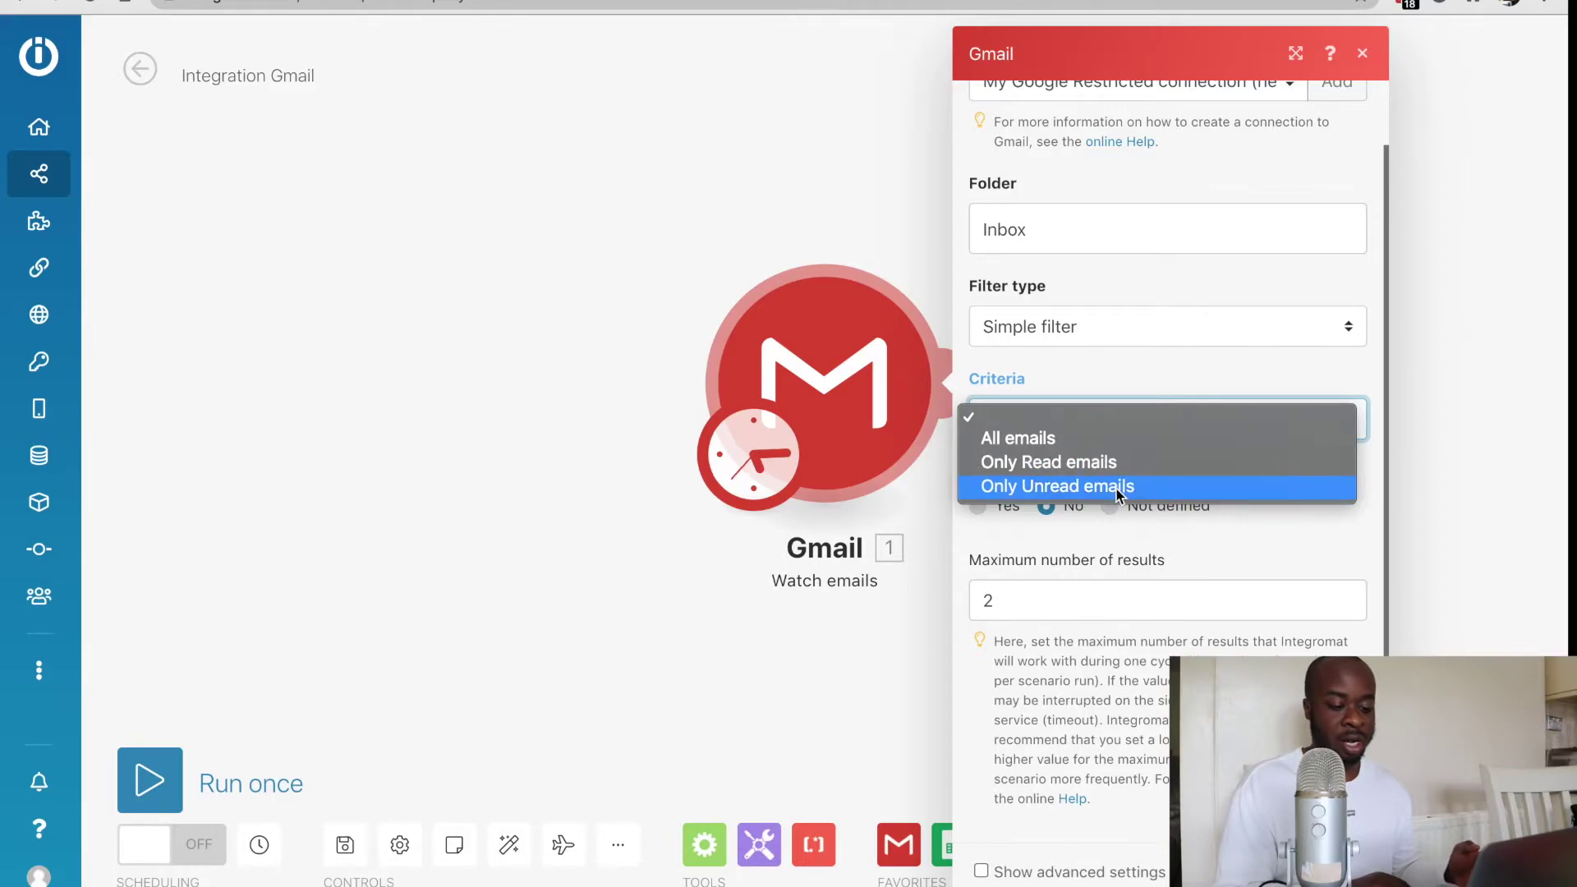
{"action": "left_click", "coordinate": [1077, 440]}
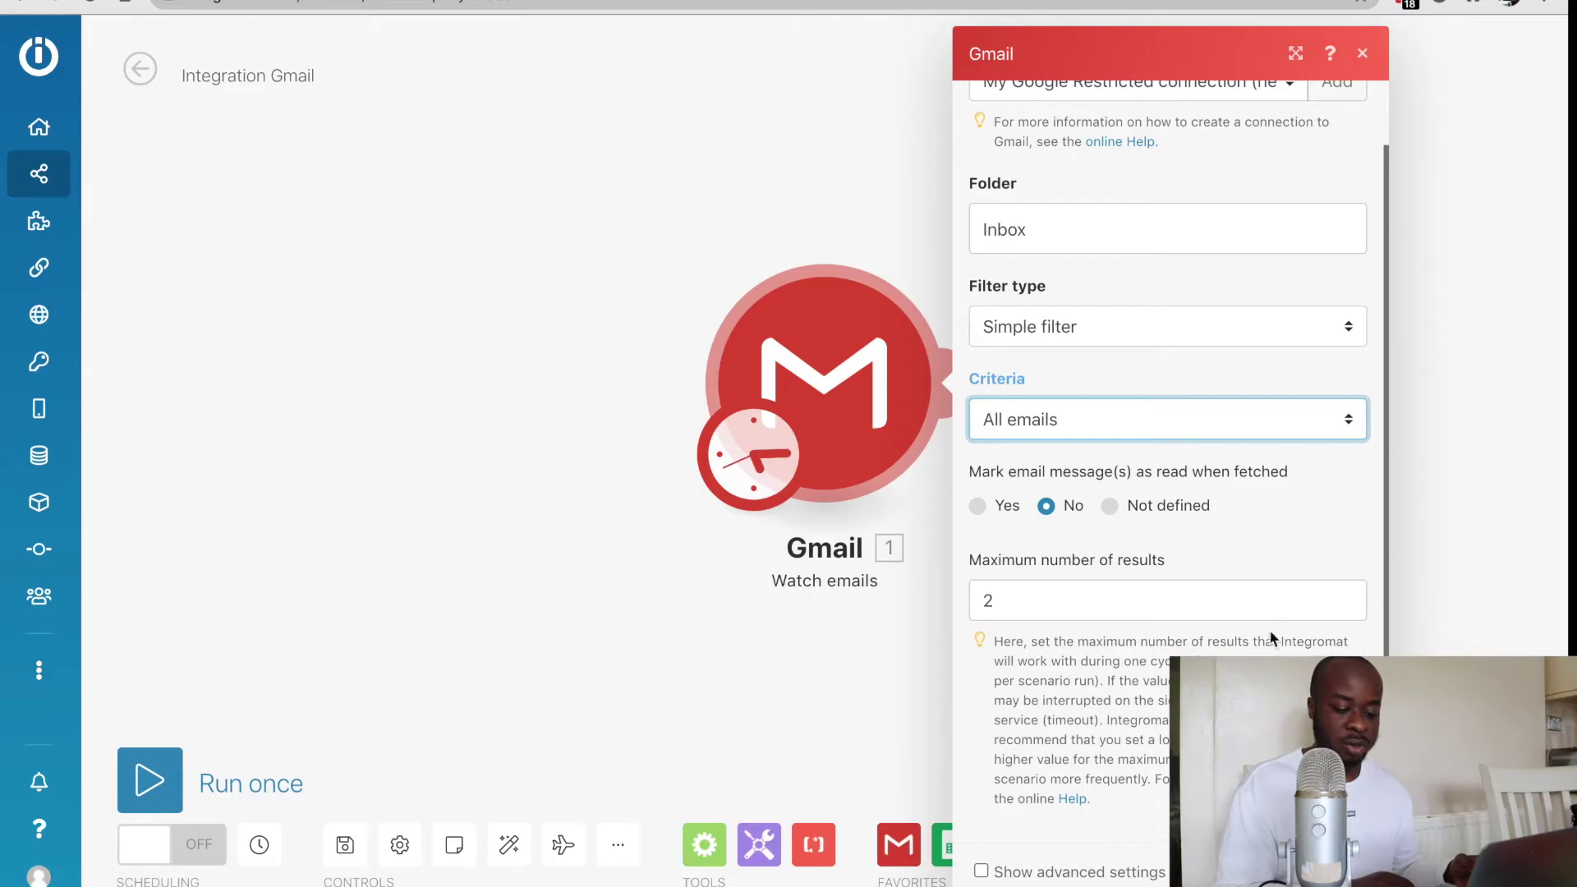
{"action": "key", "text": "Return"}
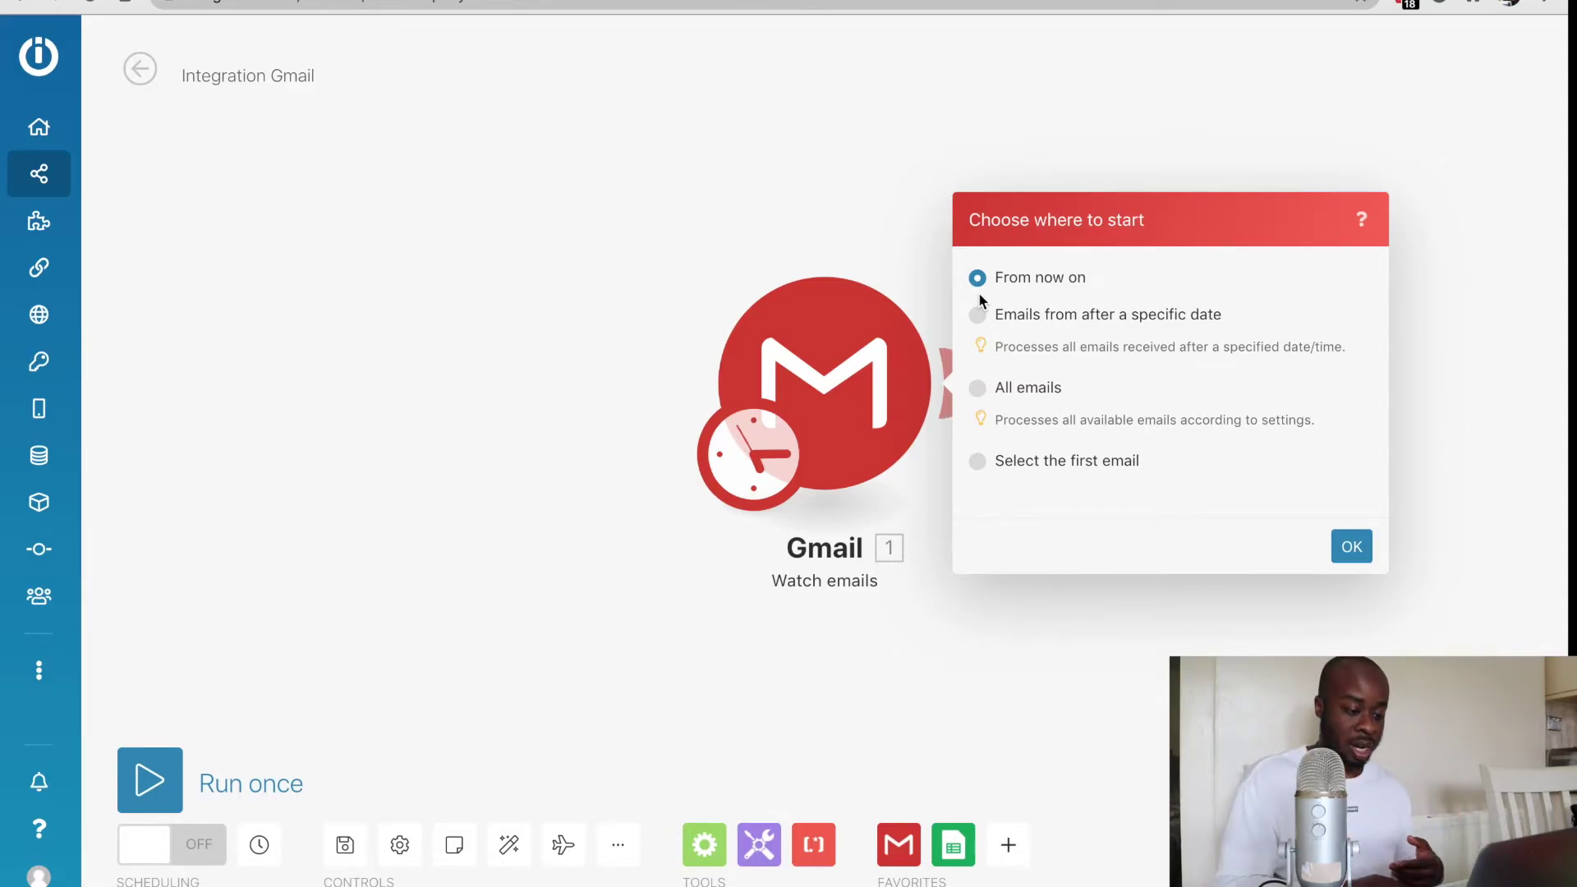
Choose From now on as the Gmail trigger's start point and confirm it.
{"action": "left_click", "coordinate": [977, 315]}
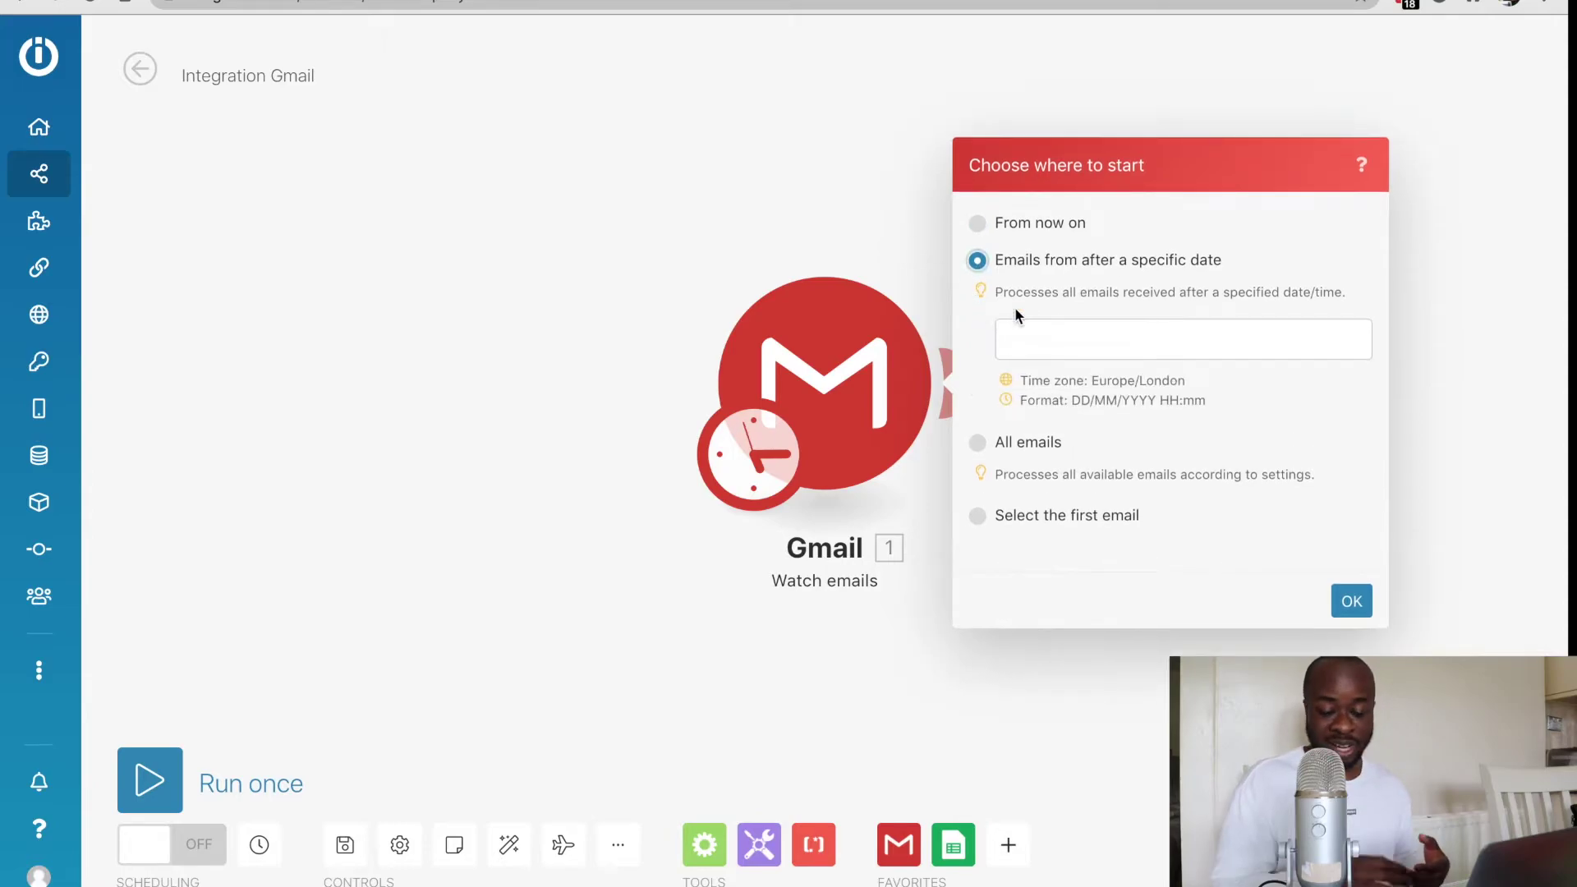
{"action": "left_click", "coordinate": [1093, 344]}
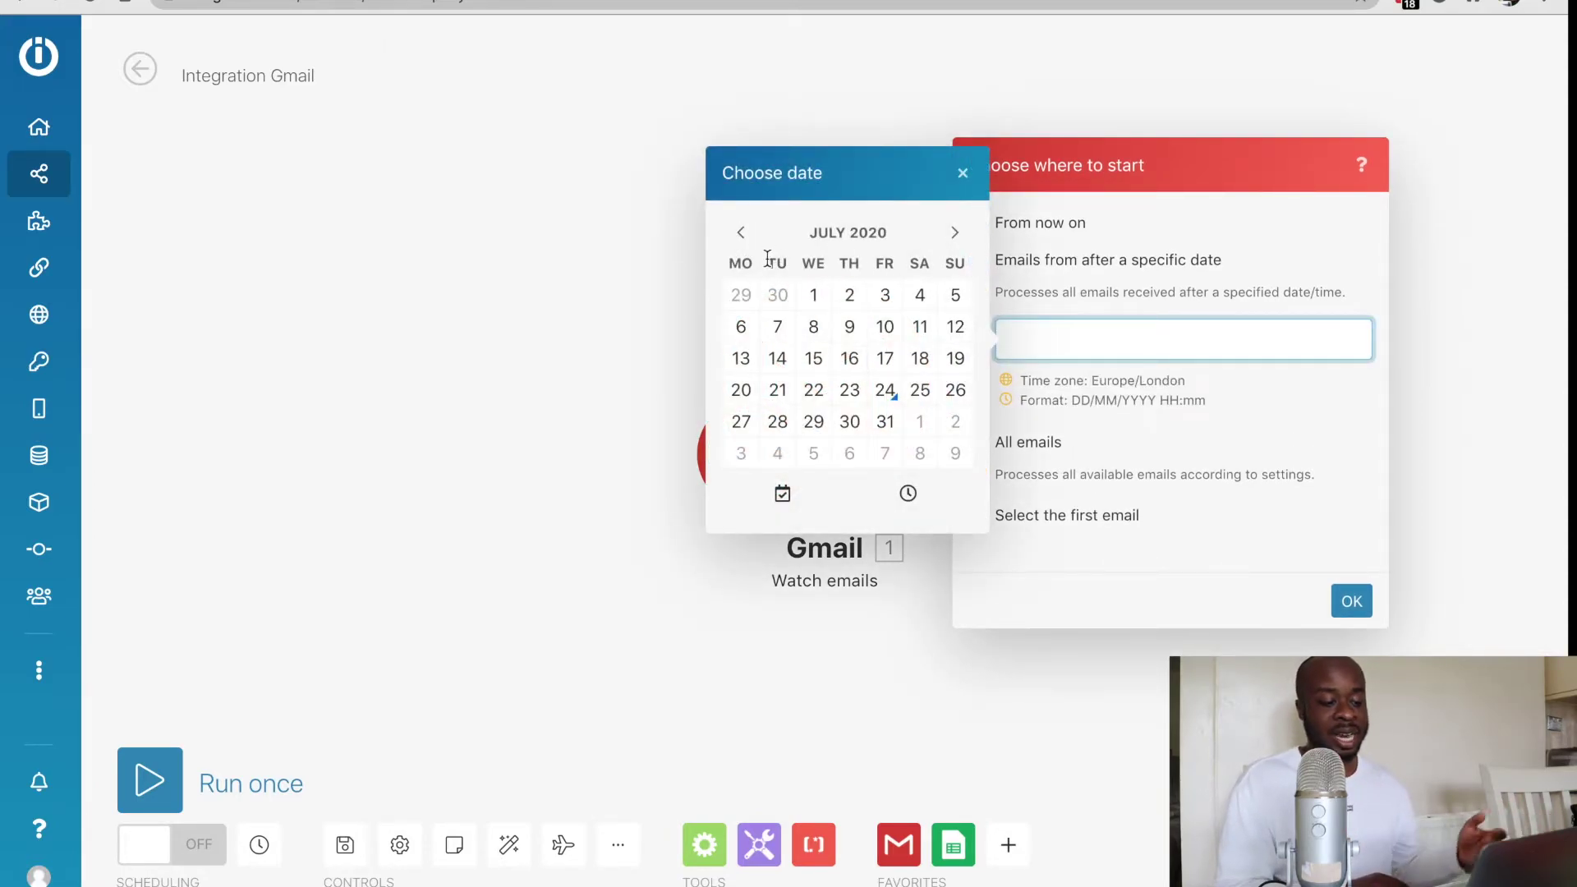
{"action": "left_click", "coordinate": [1176, 275]}
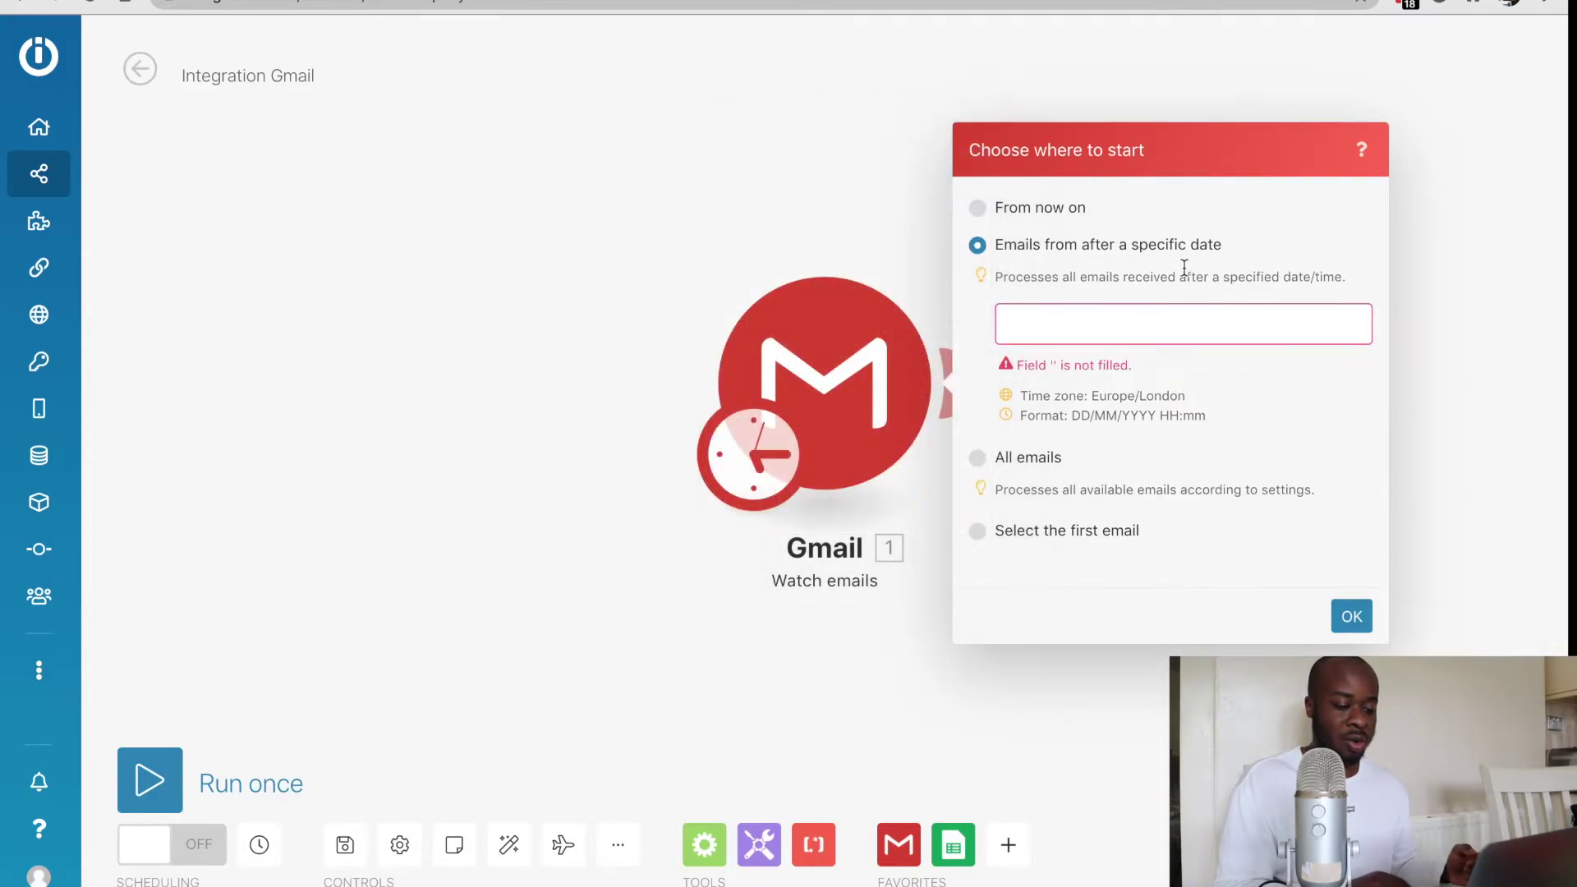
{"action": "left_click", "coordinate": [977, 460]}
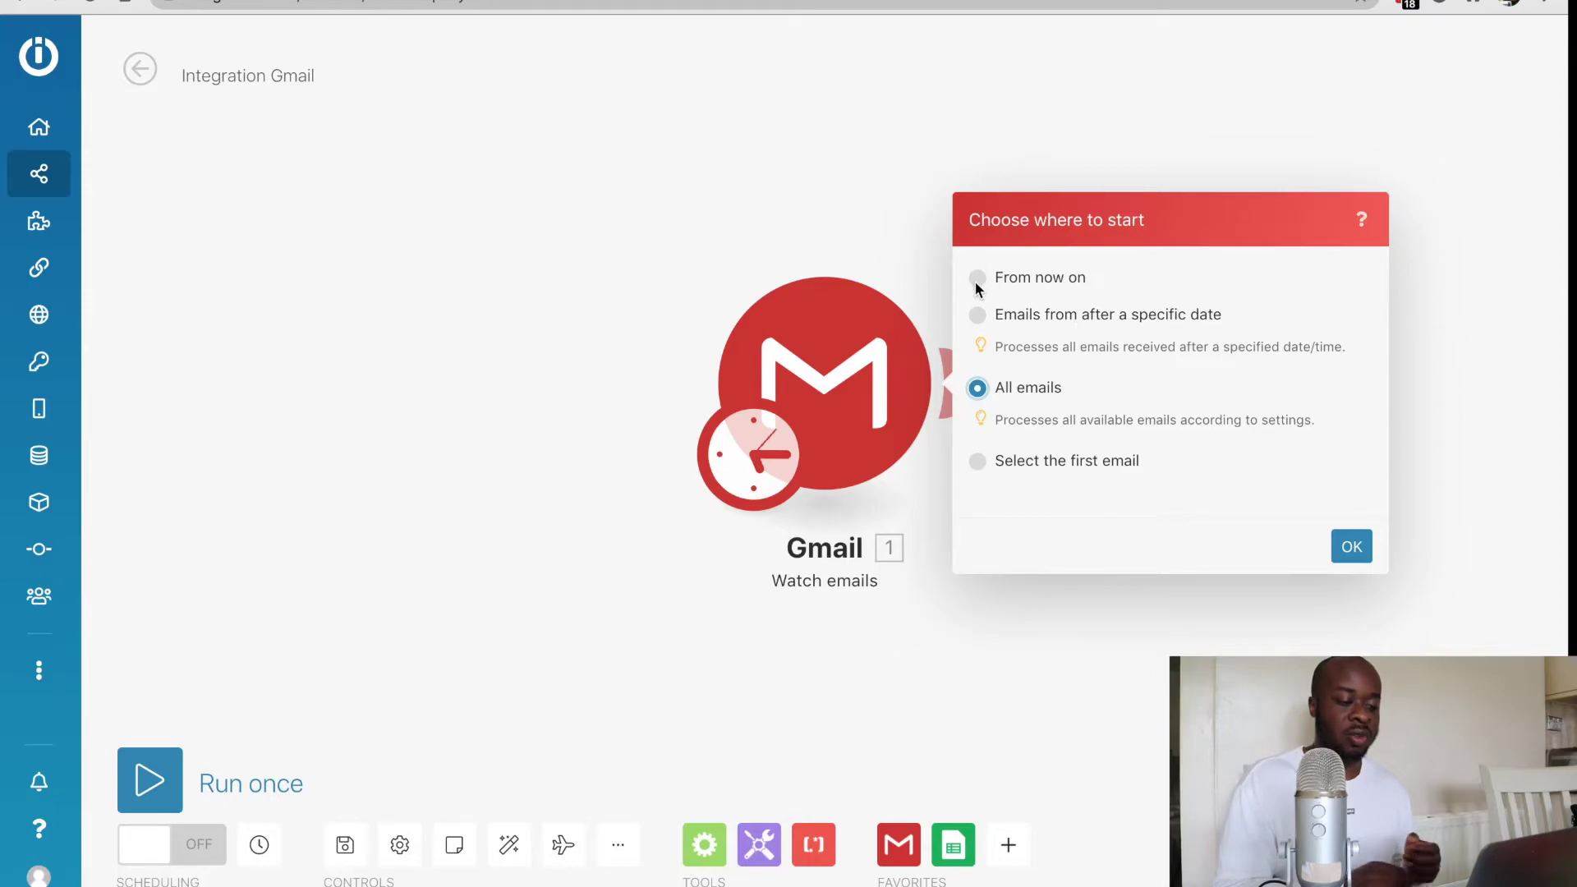
{"action": "left_click", "coordinate": [977, 278]}
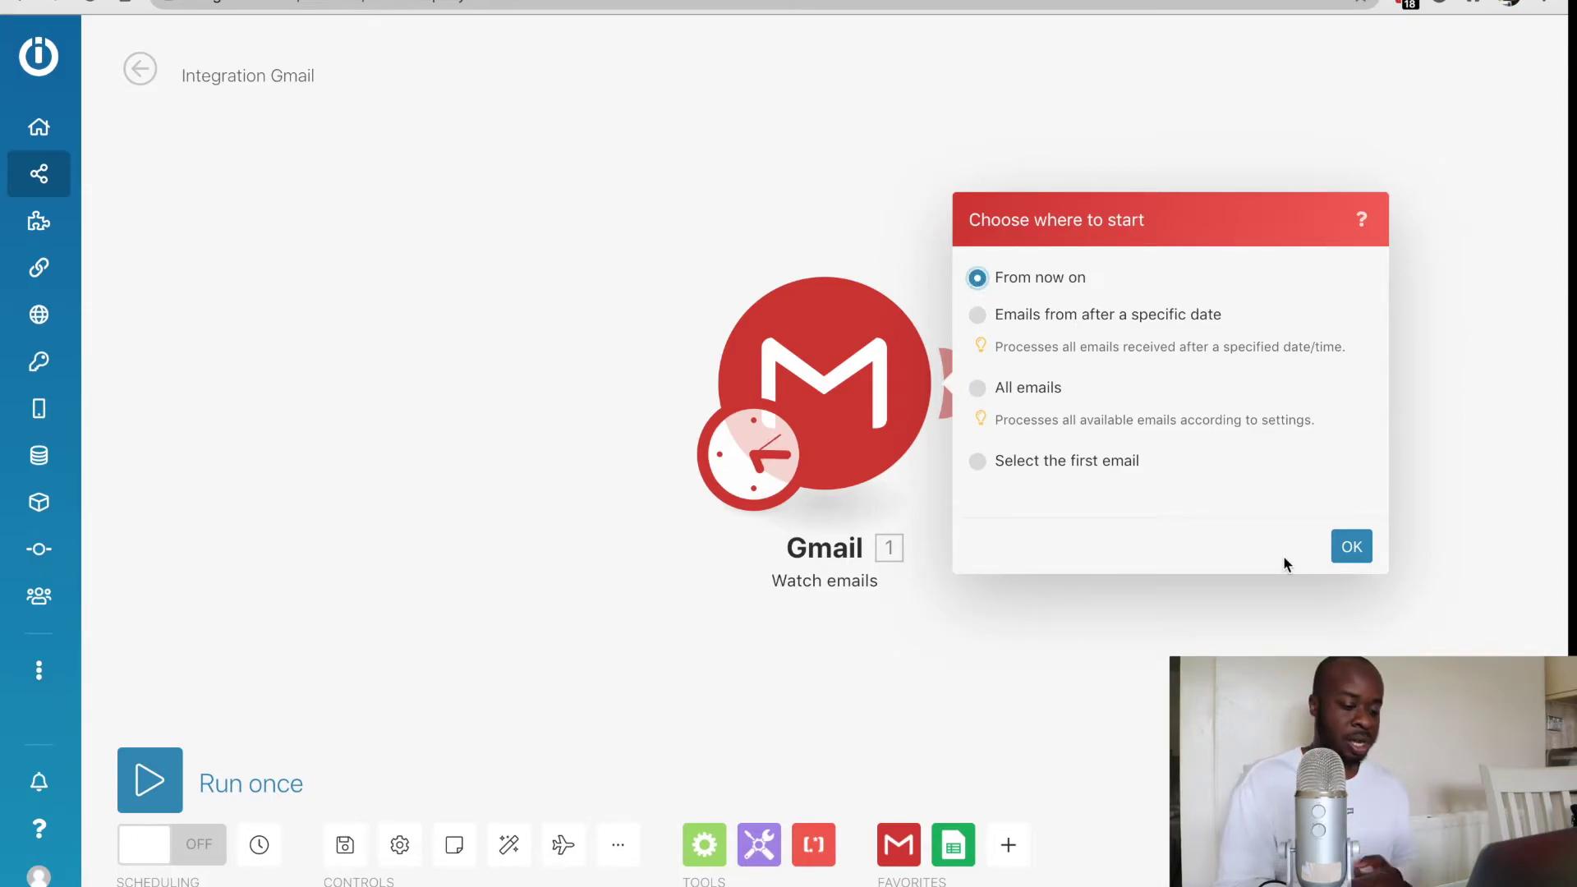
{"action": "left_click", "coordinate": [1353, 546]}
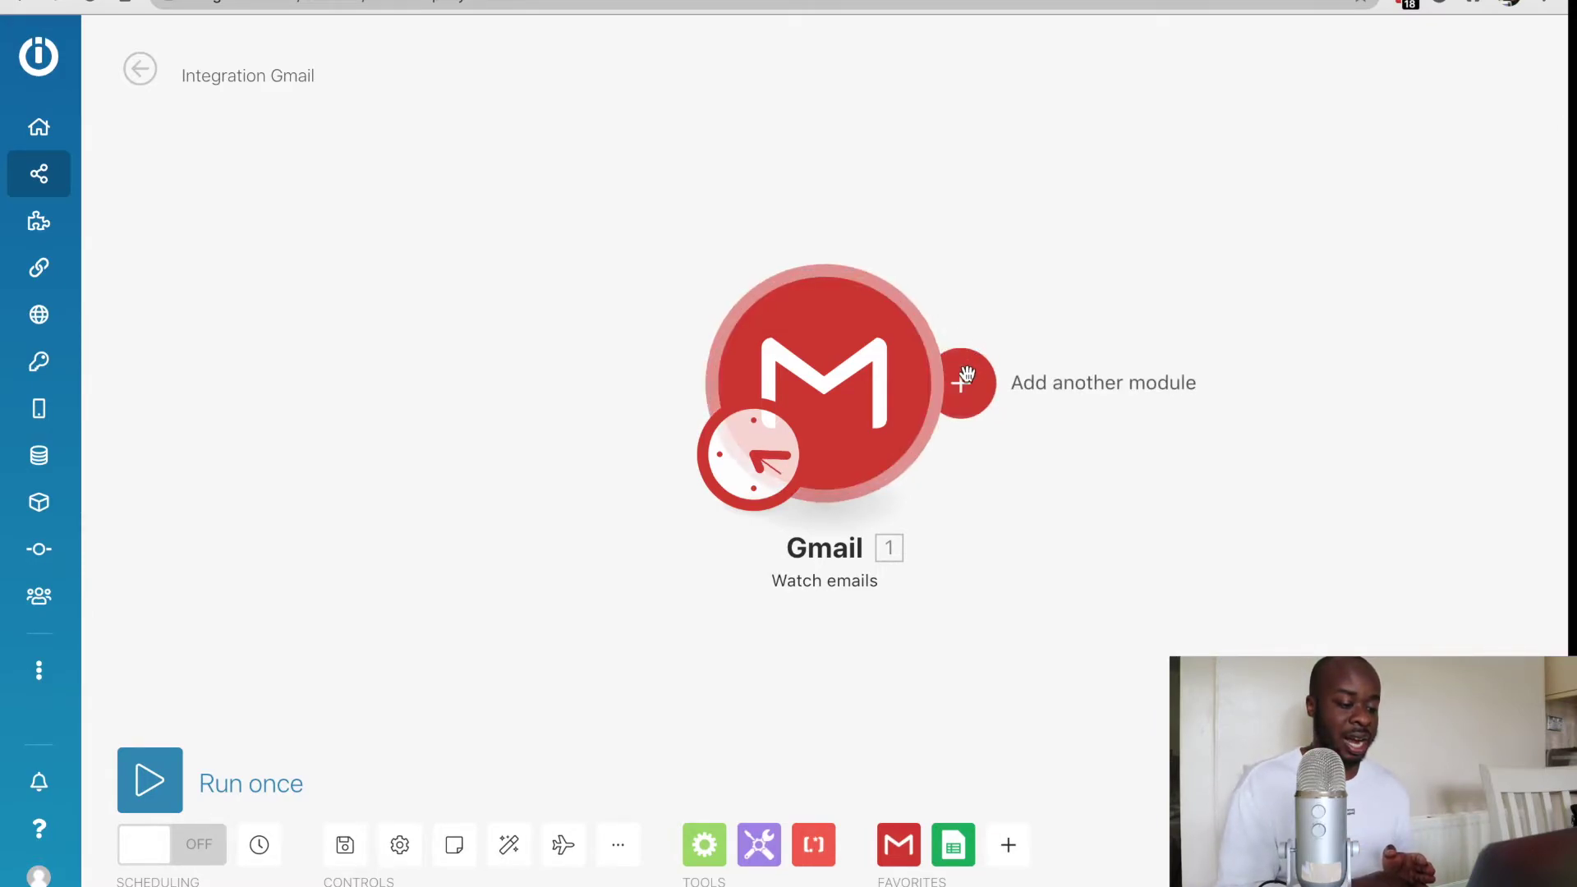
Add a Google Sheets Add a Row module right after the Gmail trigger.
{"action": "mouse_move", "coordinate": [960, 380]}
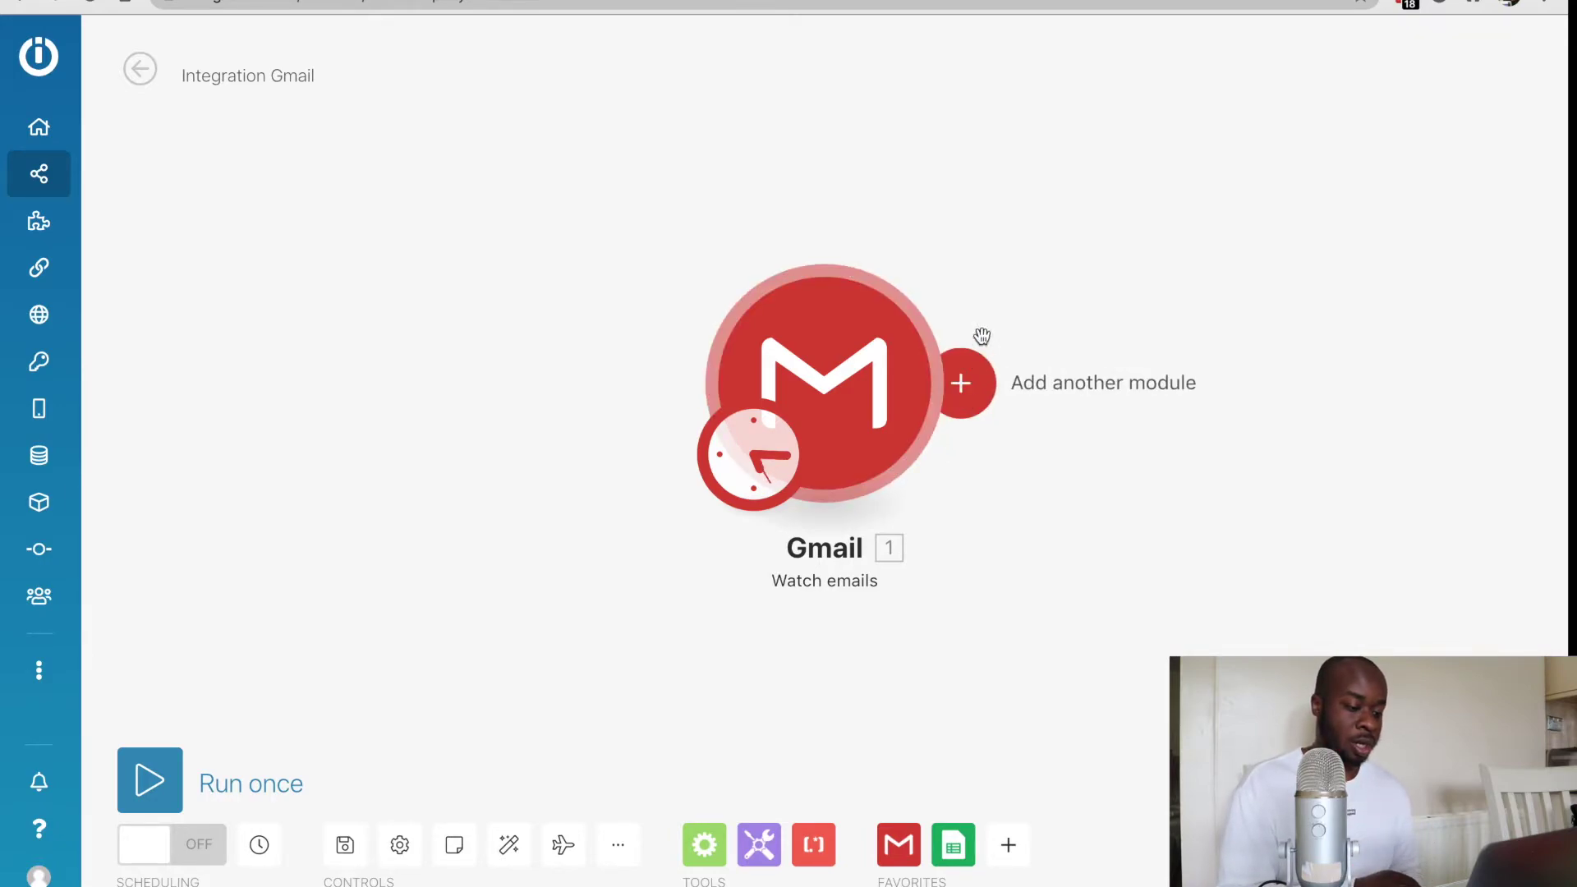
{"action": "left_click", "coordinate": [968, 384]}
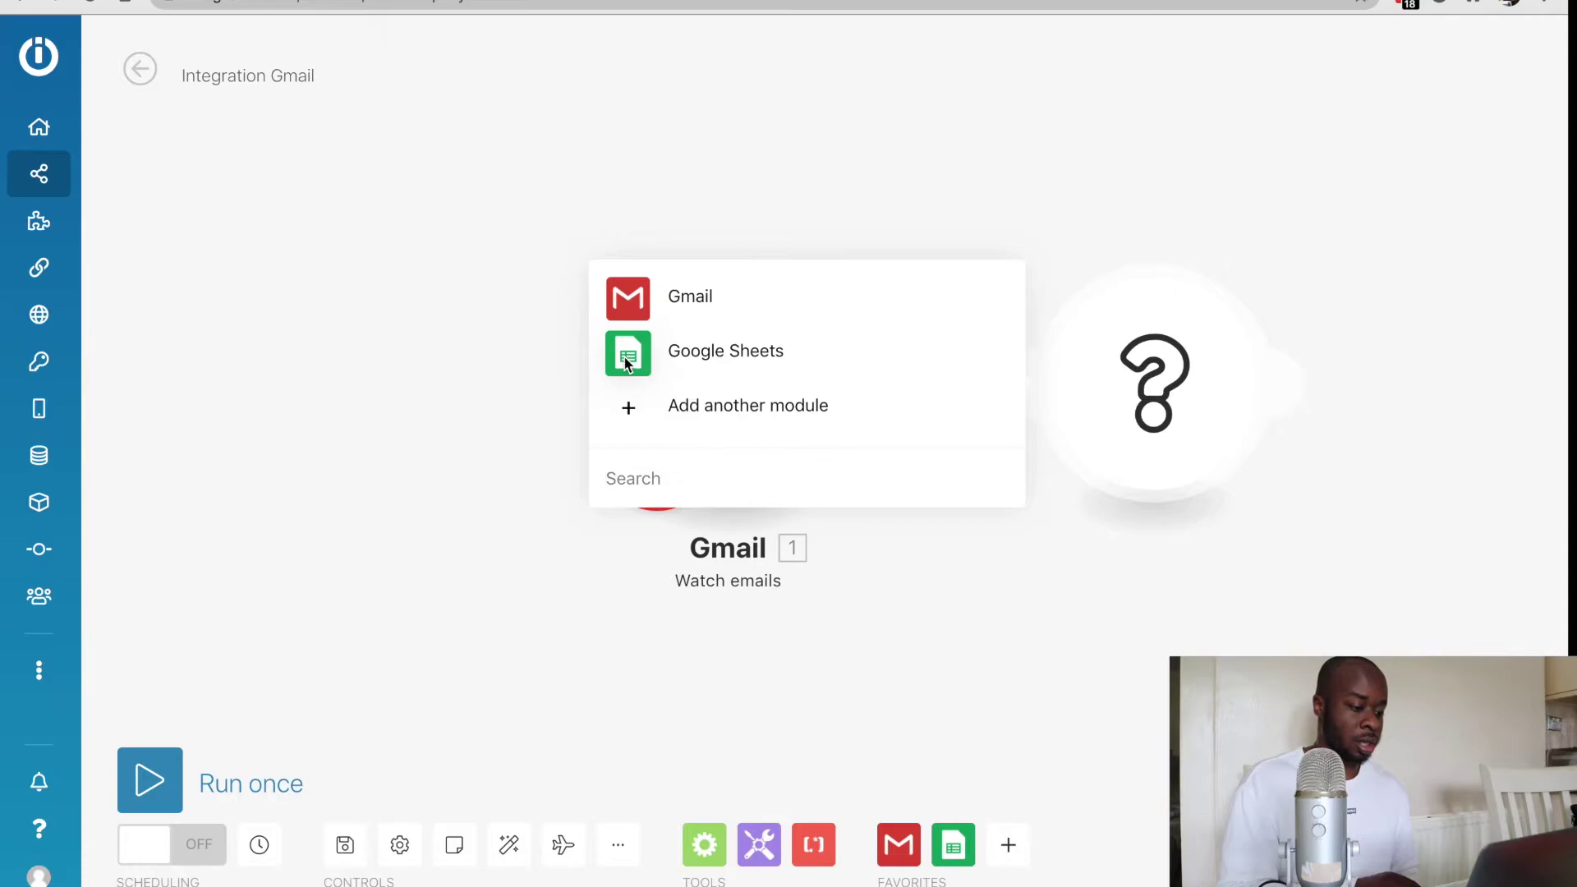
{"action": "left_click", "coordinate": [626, 364]}
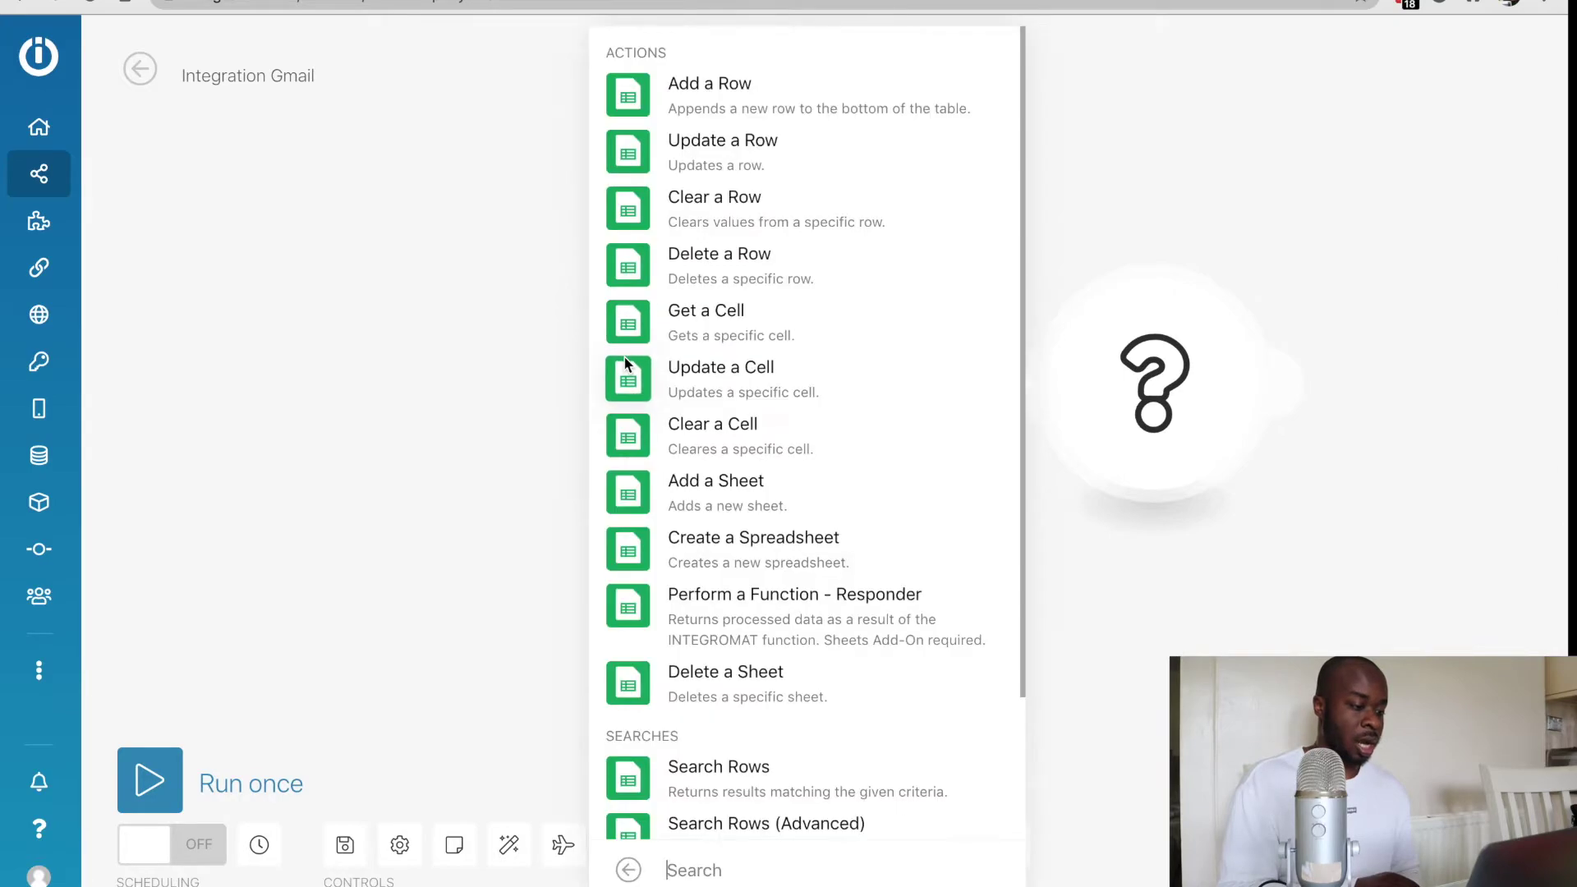
{"action": "left_click", "coordinate": [627, 100]}
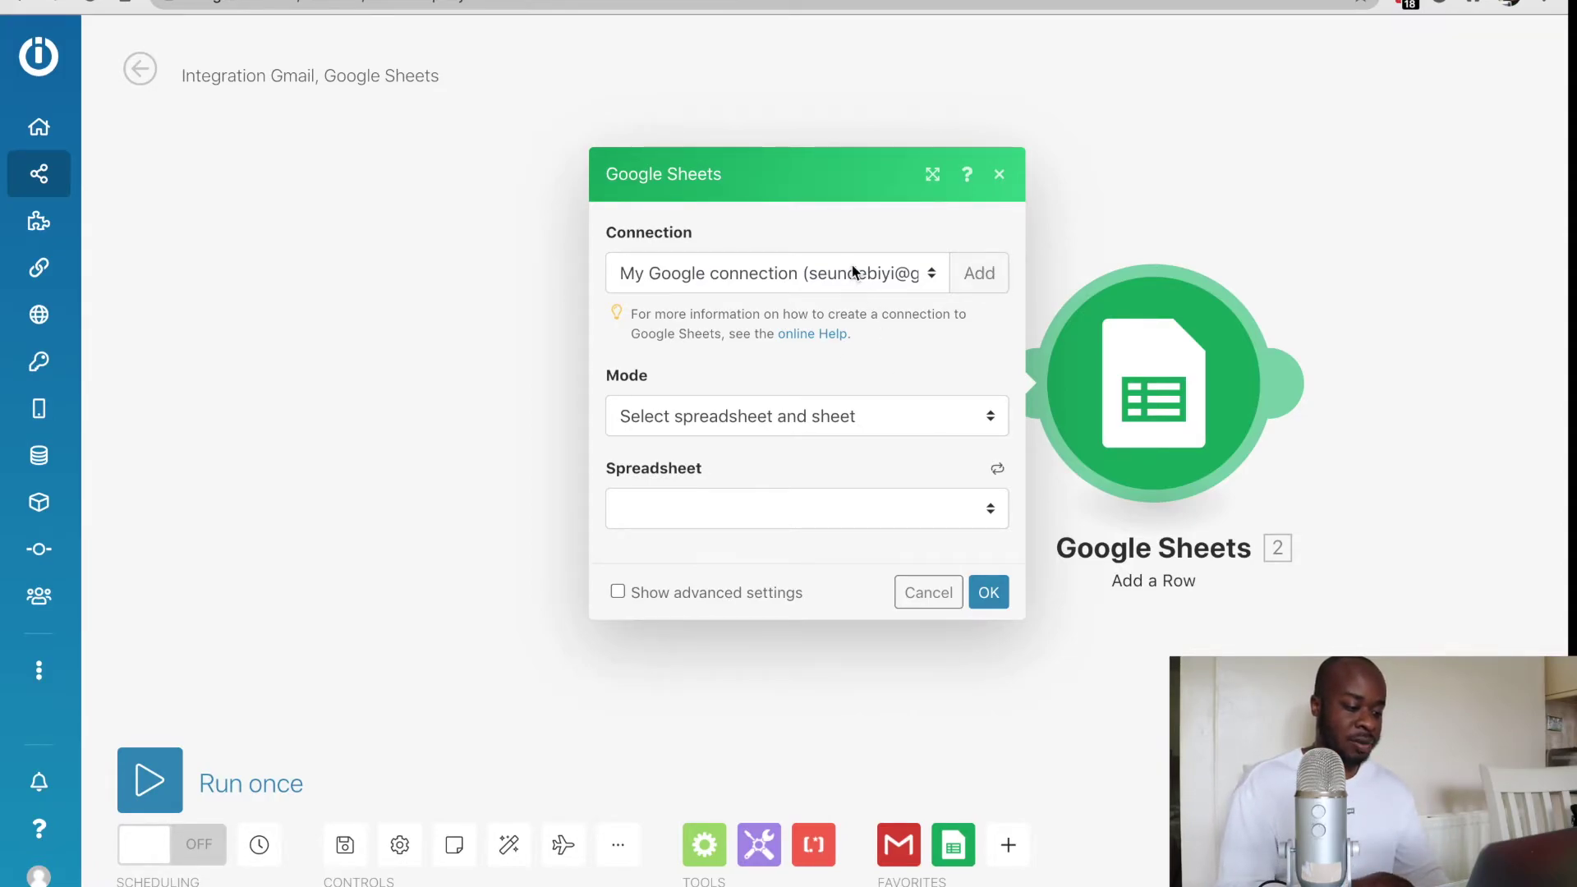
Keep Select spreadsheet and sheet mode and target Sheet1 of the Integromat Emails spreadsheet.
{"action": "left_click", "coordinate": [879, 422]}
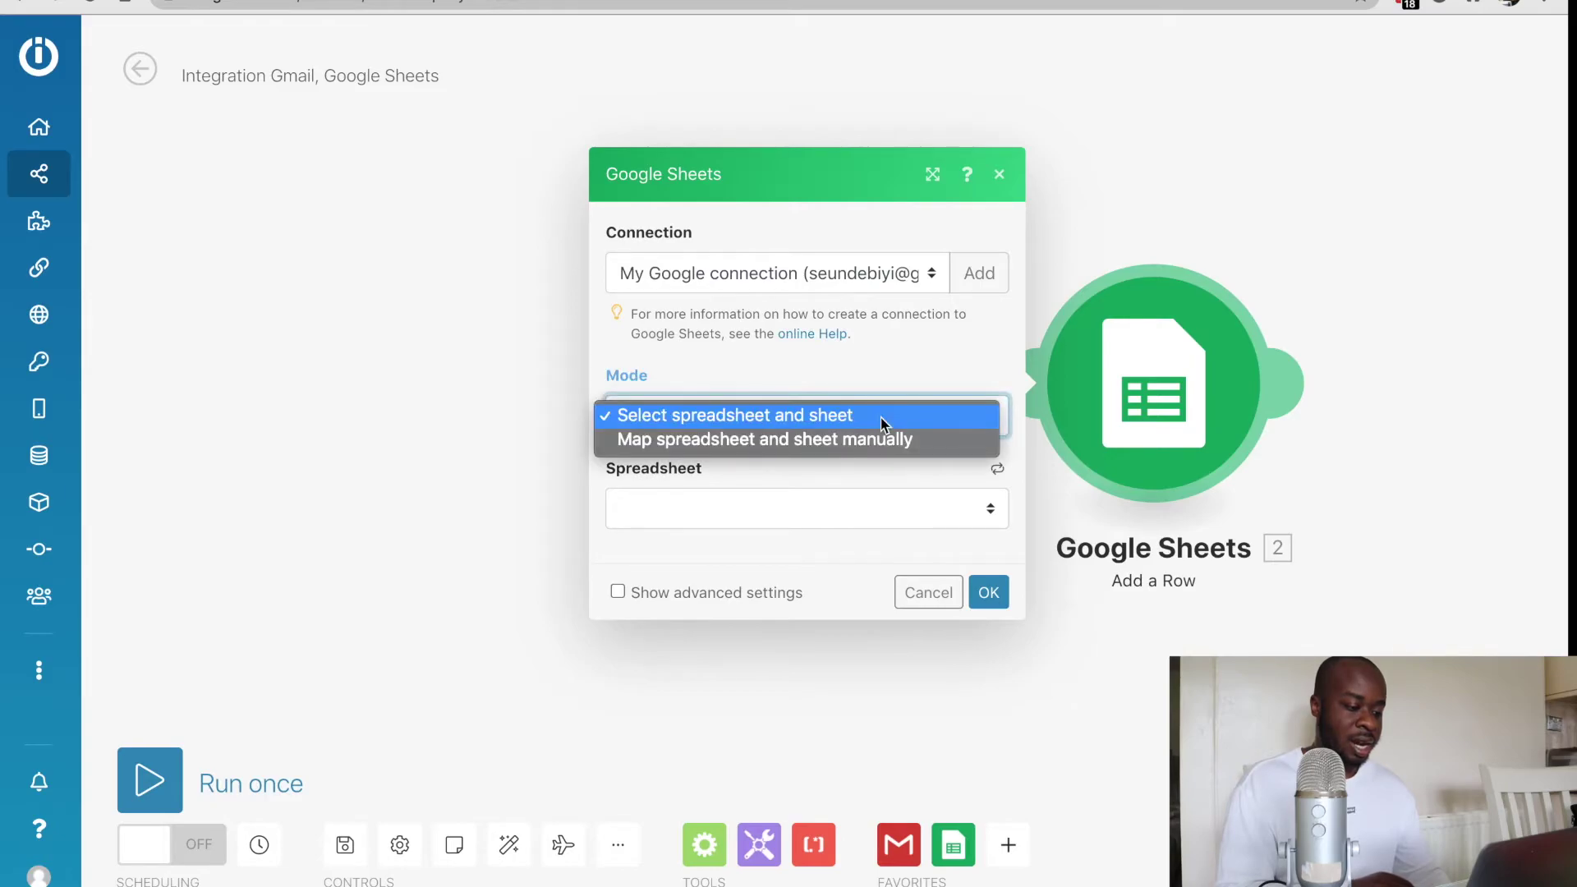
{"action": "left_click", "coordinate": [854, 386]}
{"action": "left_click", "coordinate": [843, 412]}
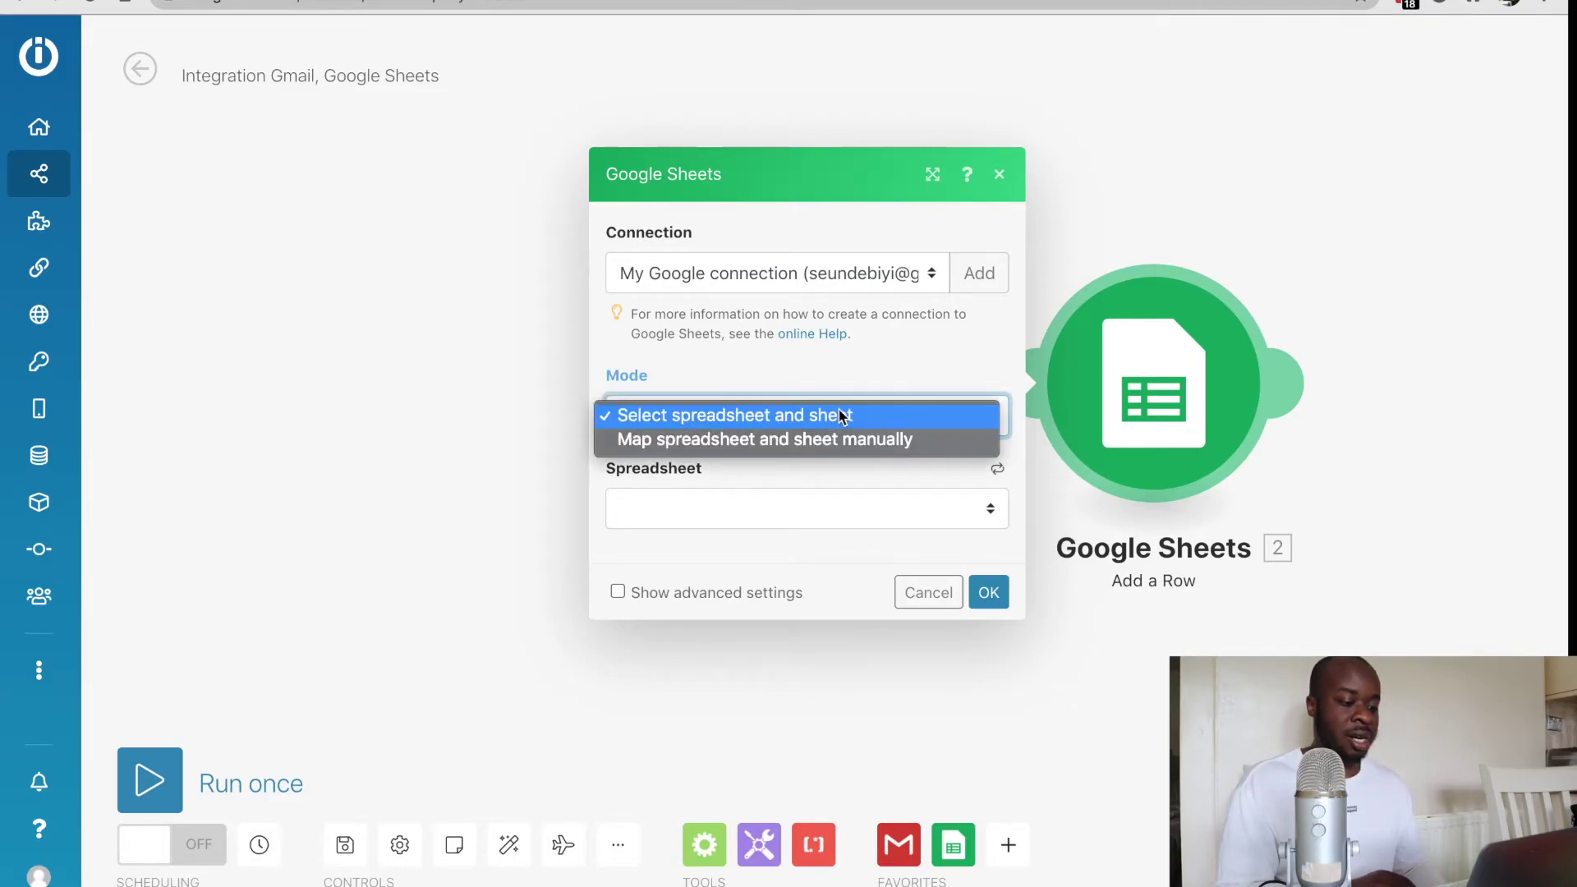
{"action": "left_click", "coordinate": [803, 380]}
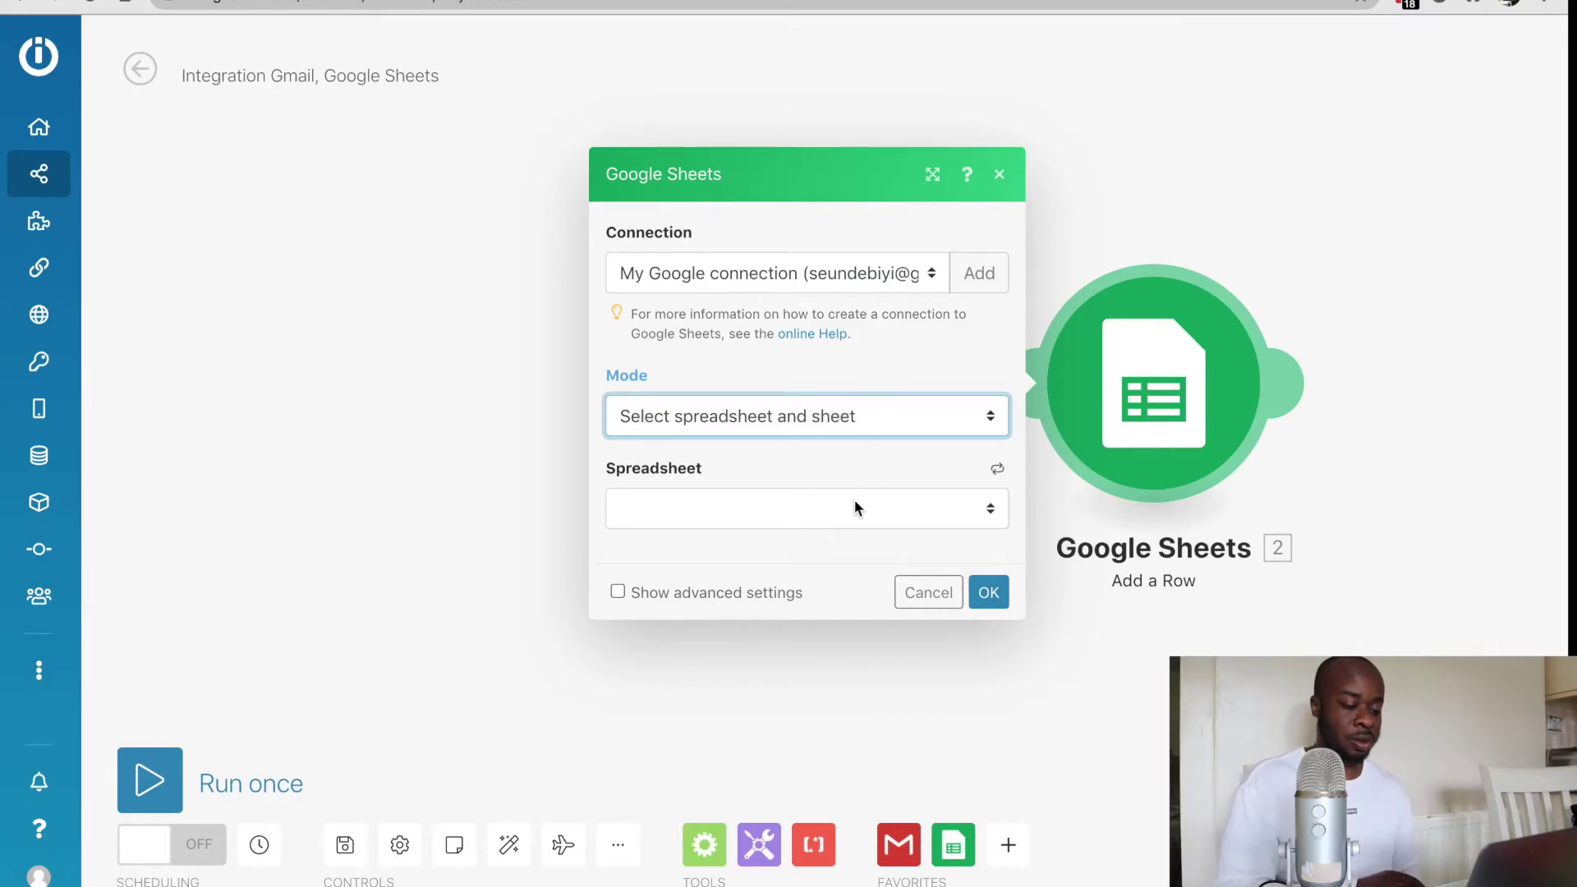
{"action": "left_click", "coordinate": [826, 510]}
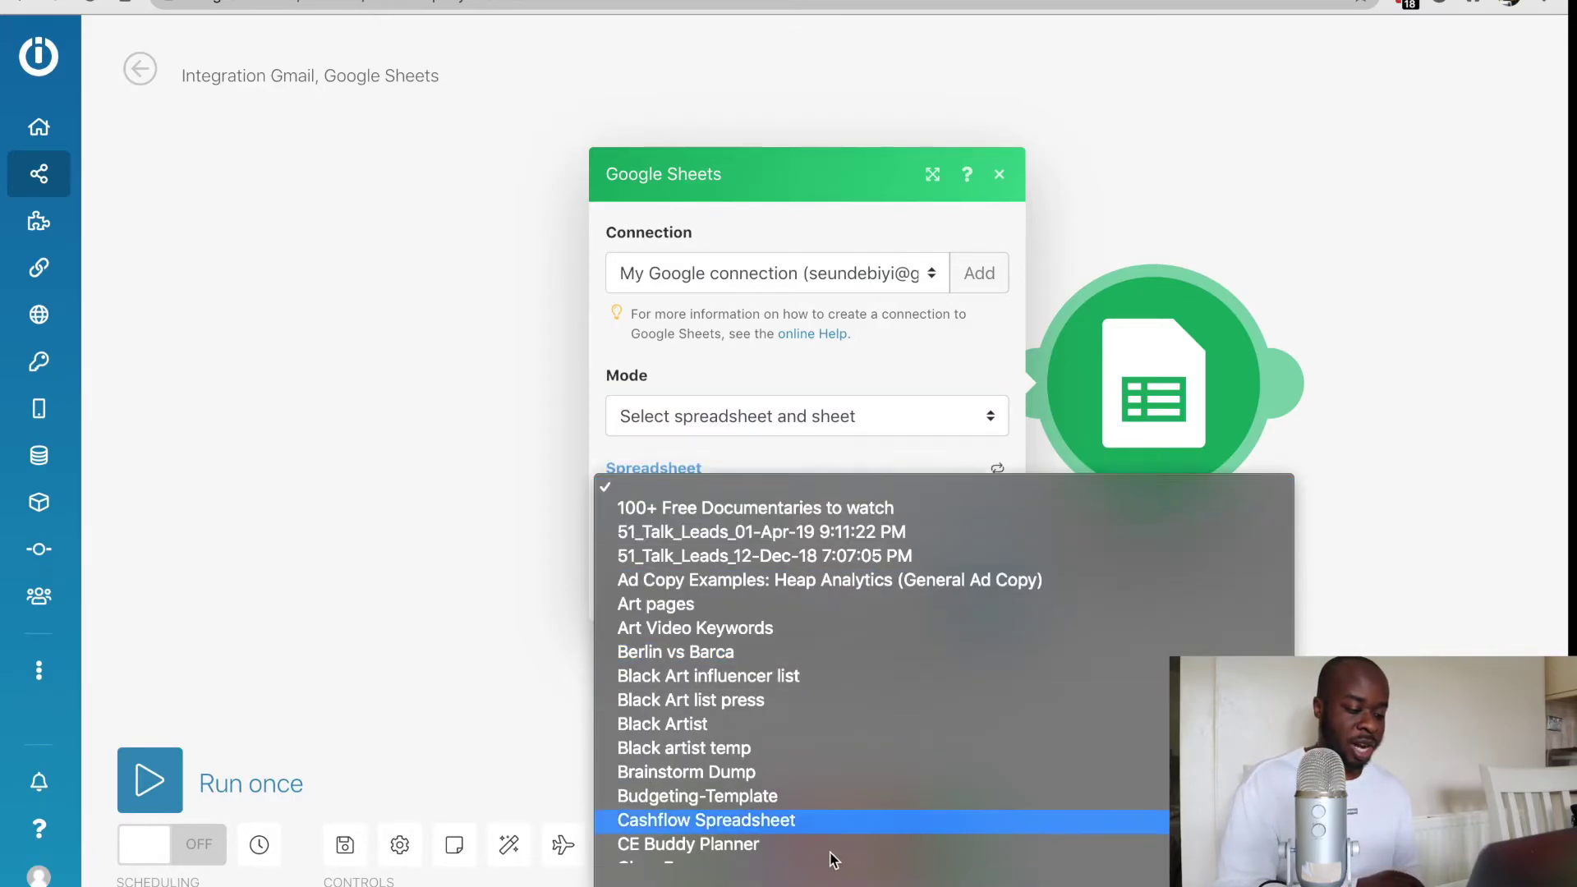
{"action": "scroll", "coordinate": [833, 859], "scroll_direction": "down", "scroll_amount": 10}
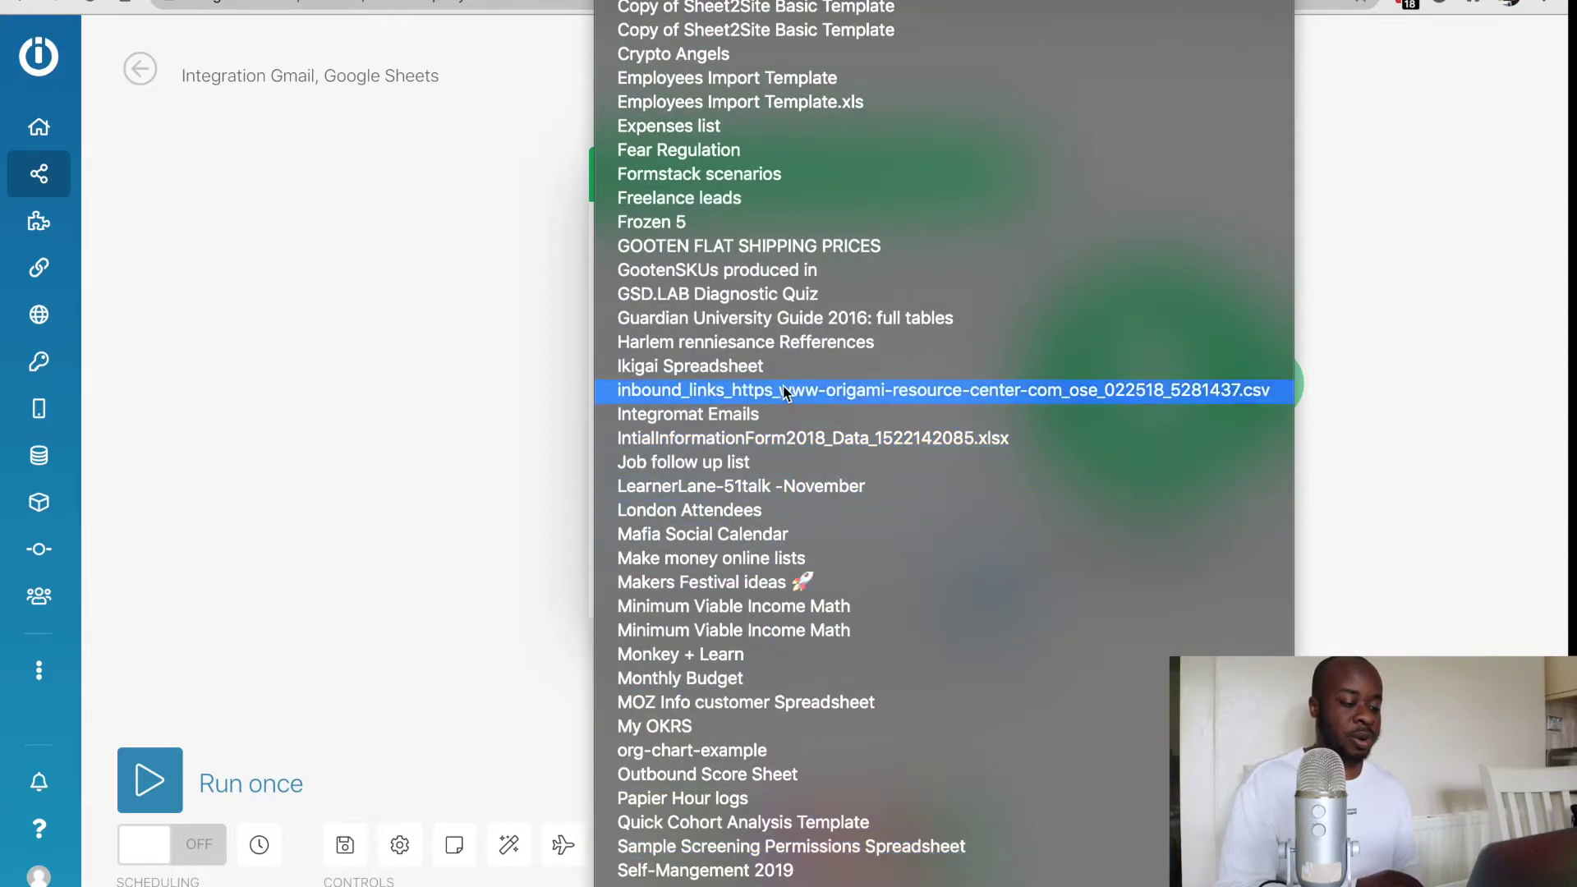
{"action": "scroll", "coordinate": [849, 668], "scroll_direction": "down", "scroll_amount": 10}
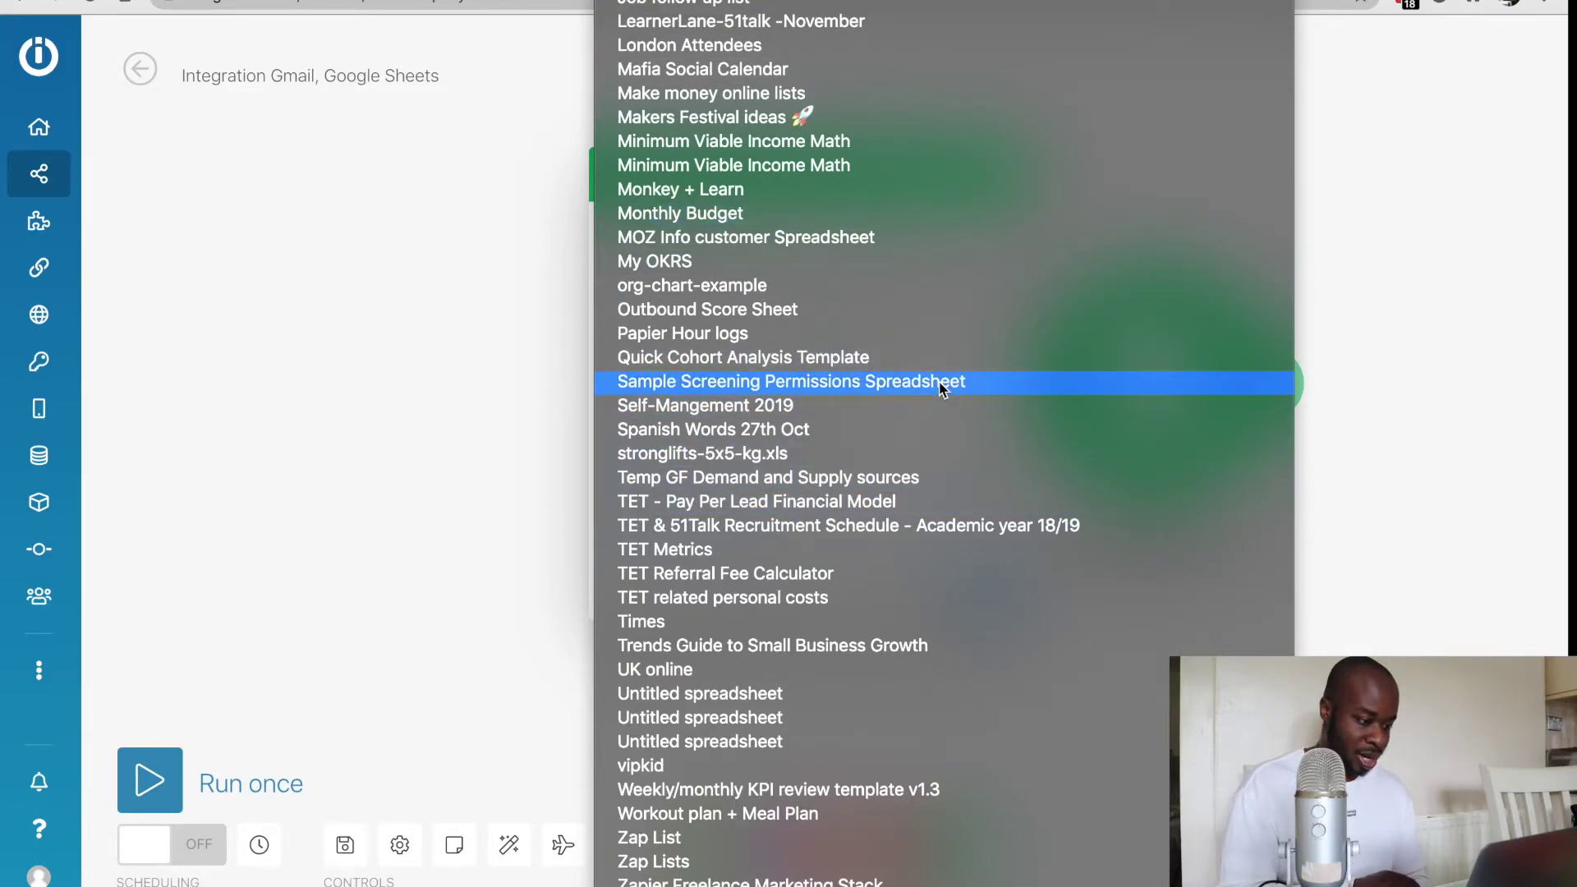
{"action": "scroll", "coordinate": [941, 387], "scroll_direction": "up", "scroll_amount": 6}
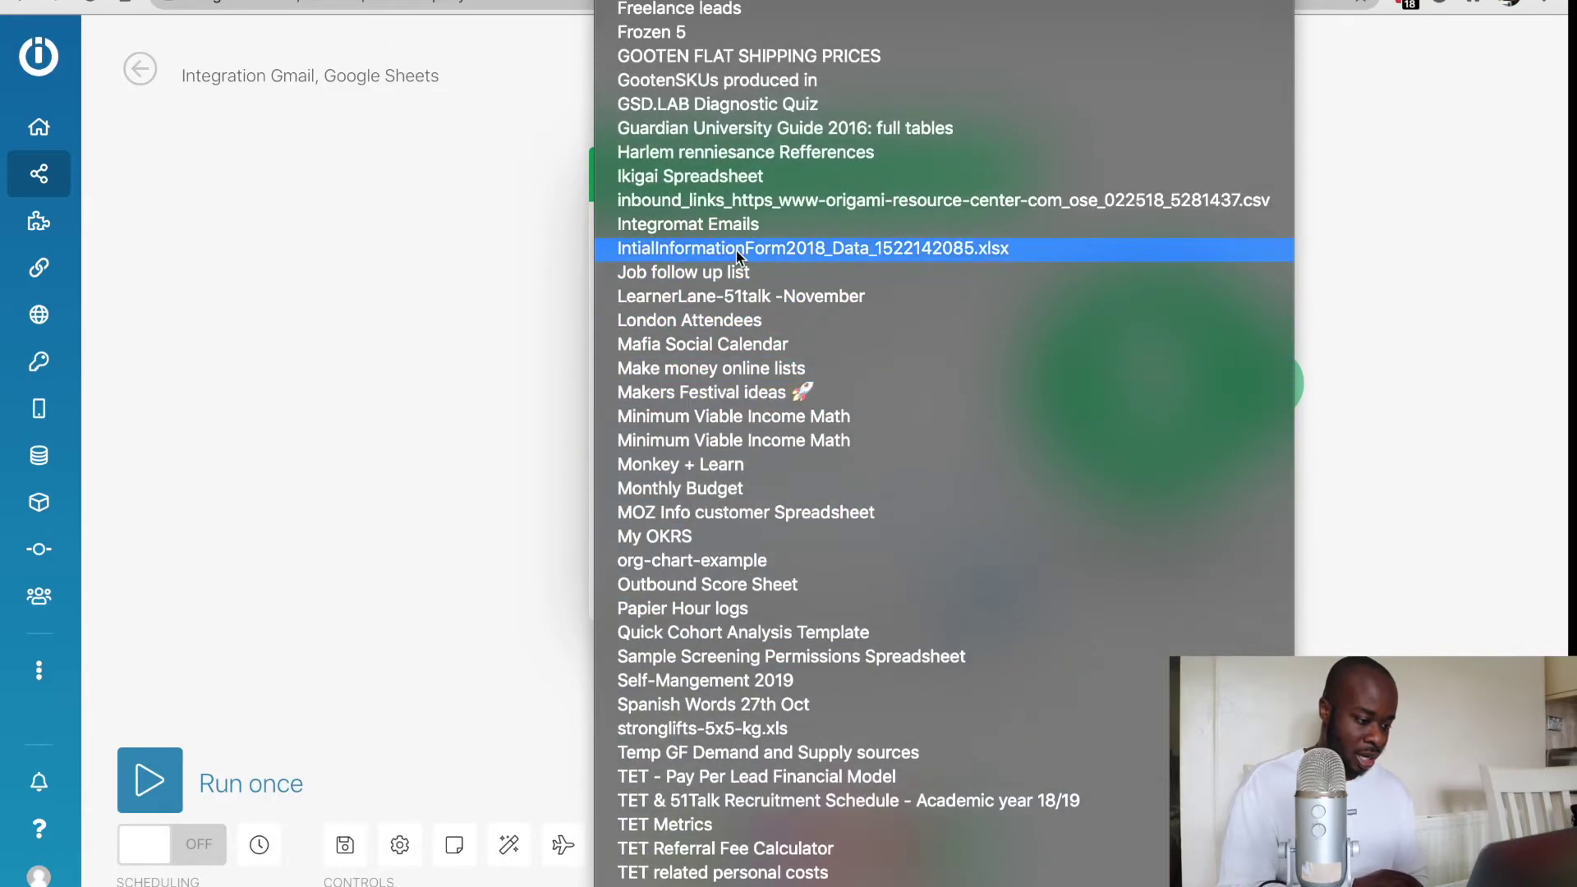
{"action": "left_click", "coordinate": [721, 224]}
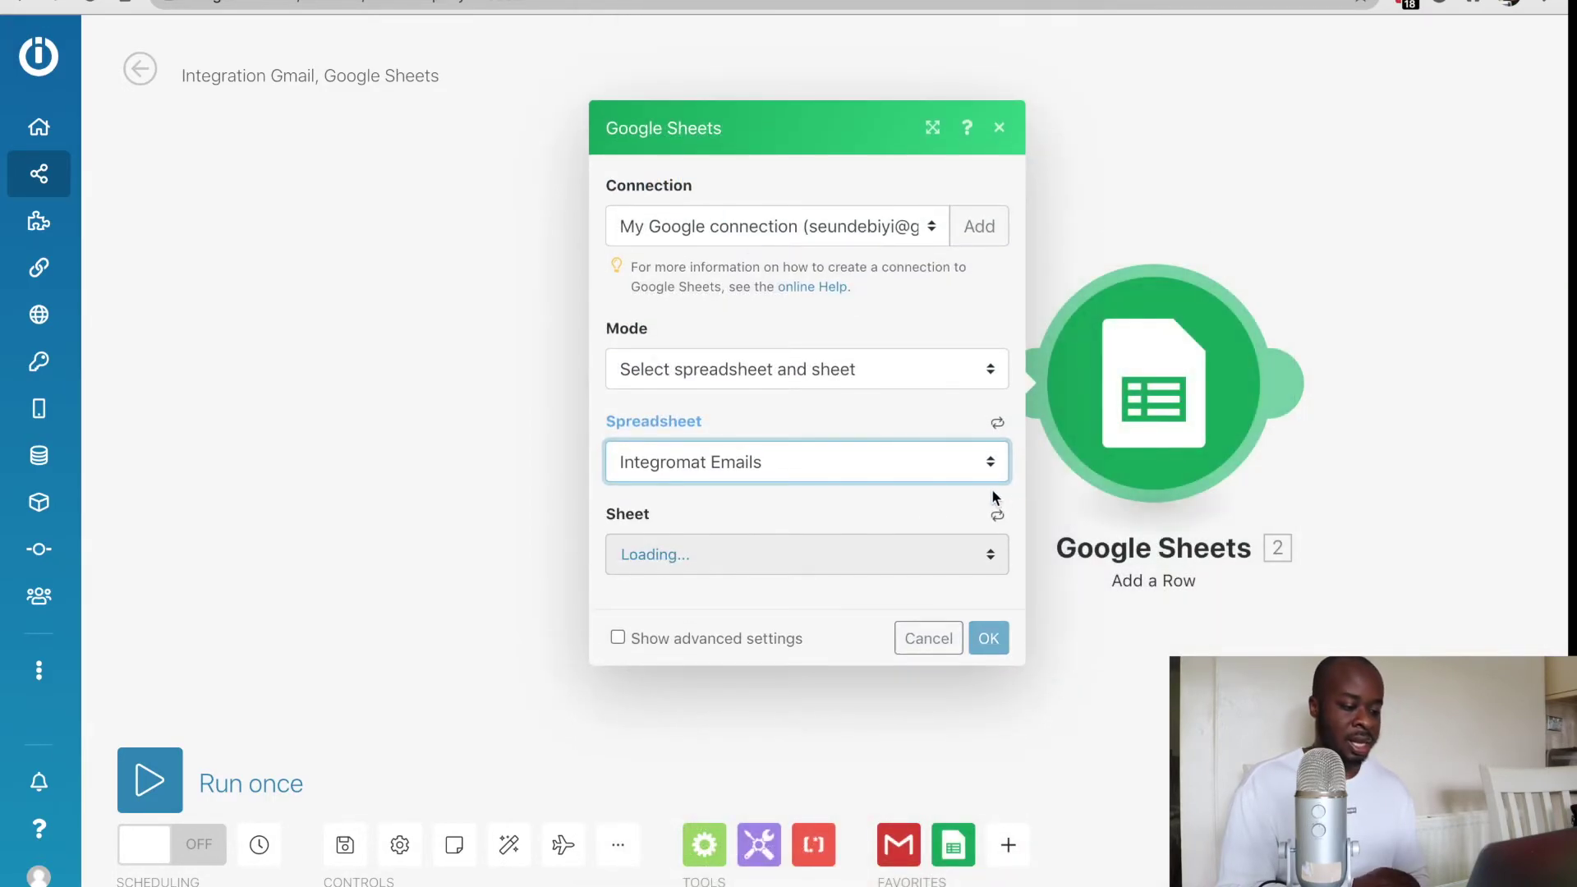
{"action": "left_click", "coordinate": [839, 568]}
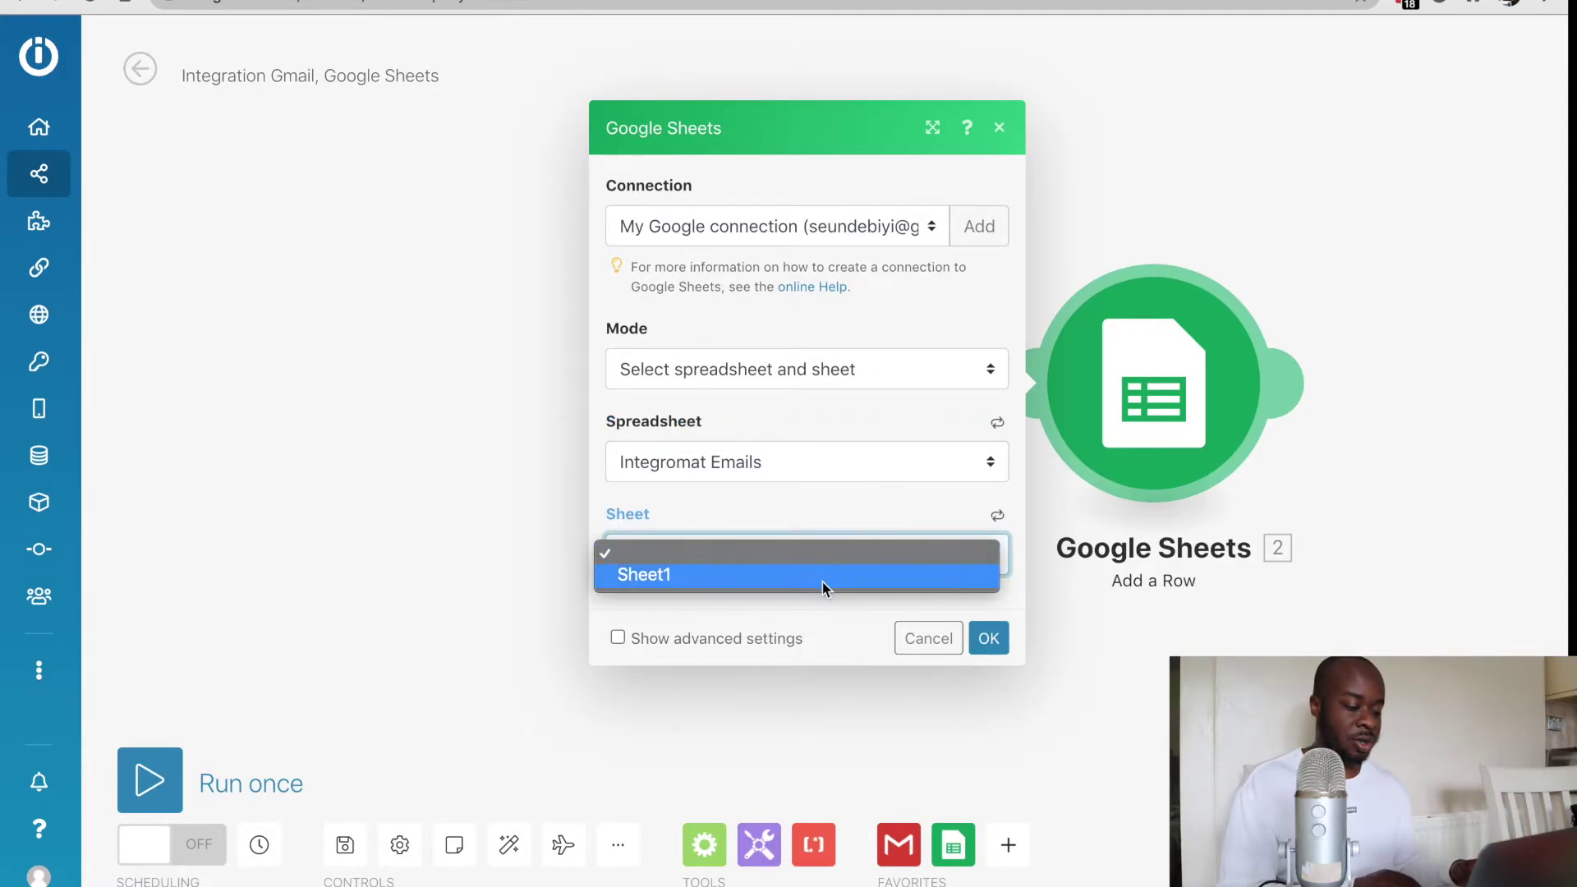
{"action": "left_click", "coordinate": [776, 574]}
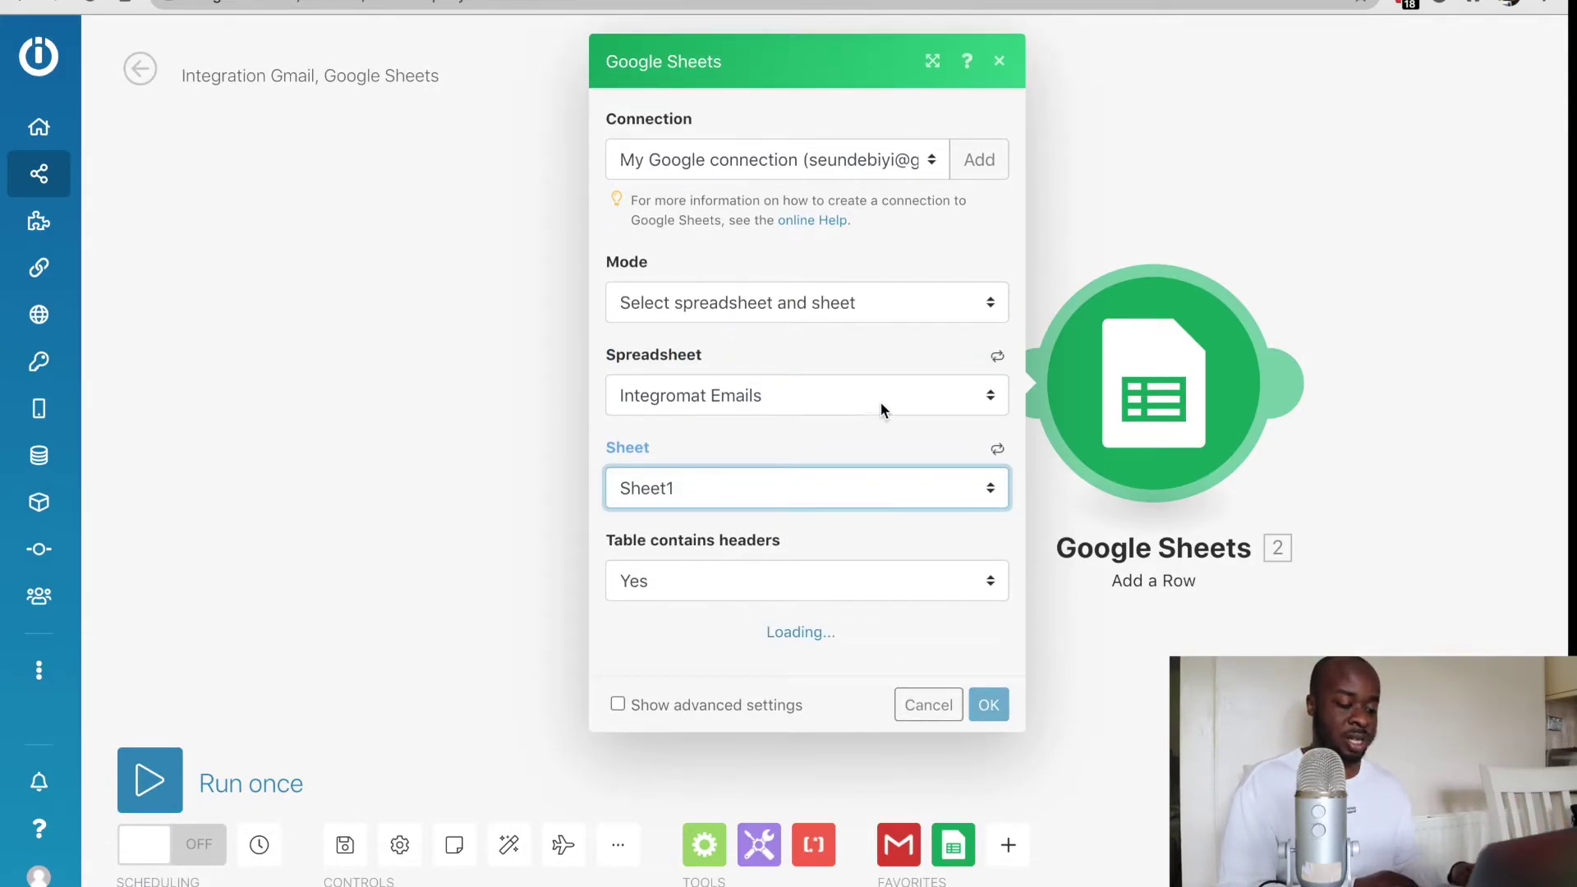
Review the Name, Email and Subject column headers in the spreadsheet.
{"action": "scroll", "coordinate": [800, 669], "scroll_direction": "down", "scroll_amount": 3}
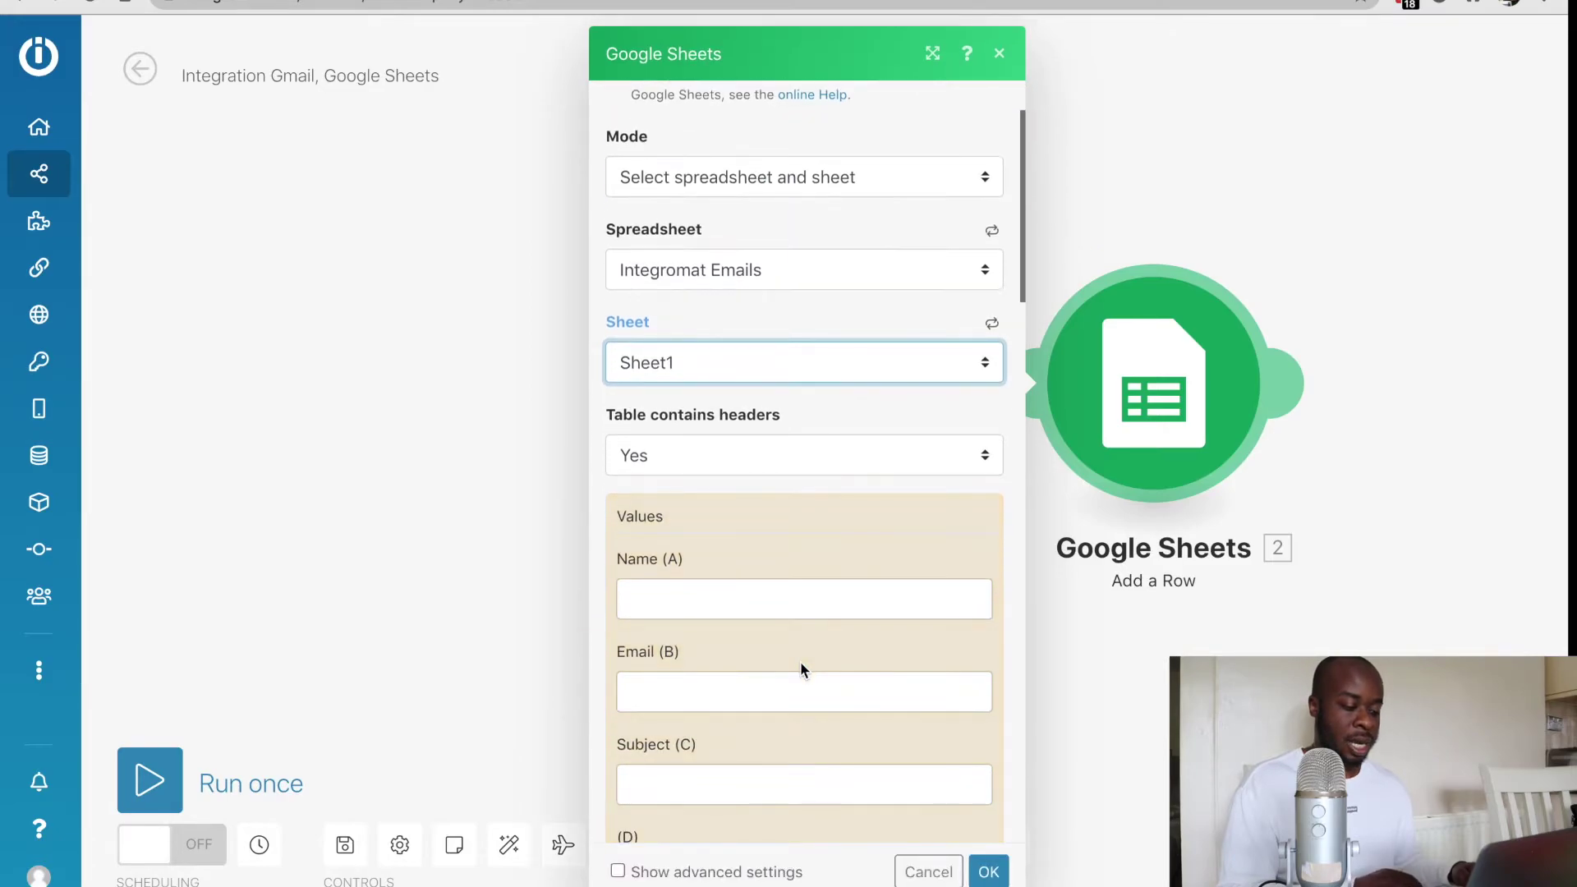
{"action": "scroll", "coordinate": [776, 563], "scroll_direction": "down", "scroll_amount": 5}
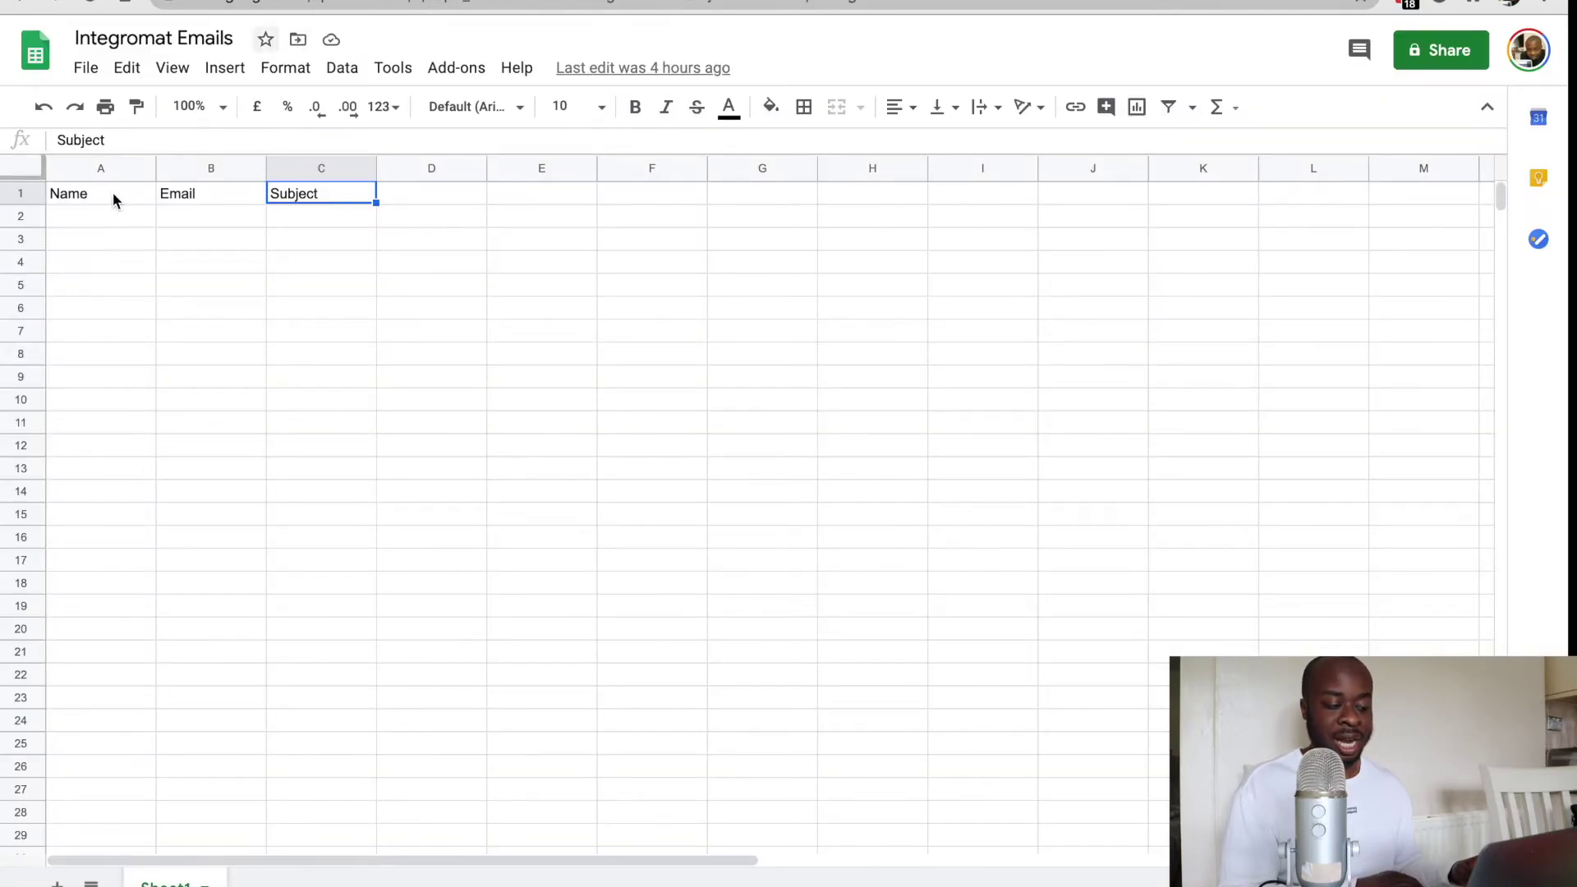
{"action": "left_click", "coordinate": [134, 197]}
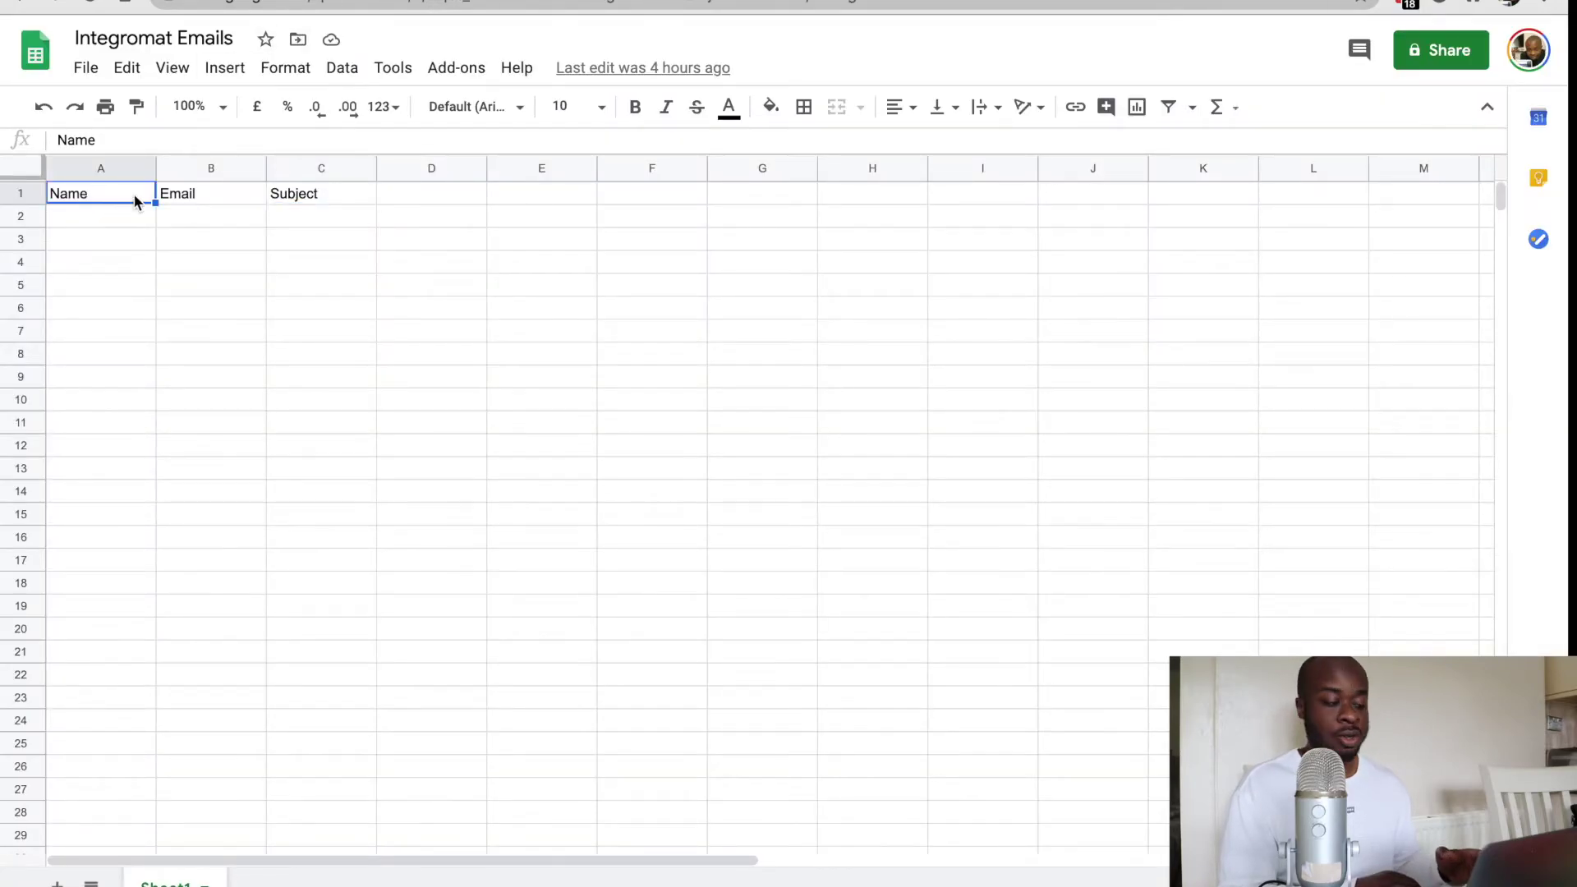
{"action": "left_click", "coordinate": [219, 197]}
{"action": "left_click", "coordinate": [309, 197]}
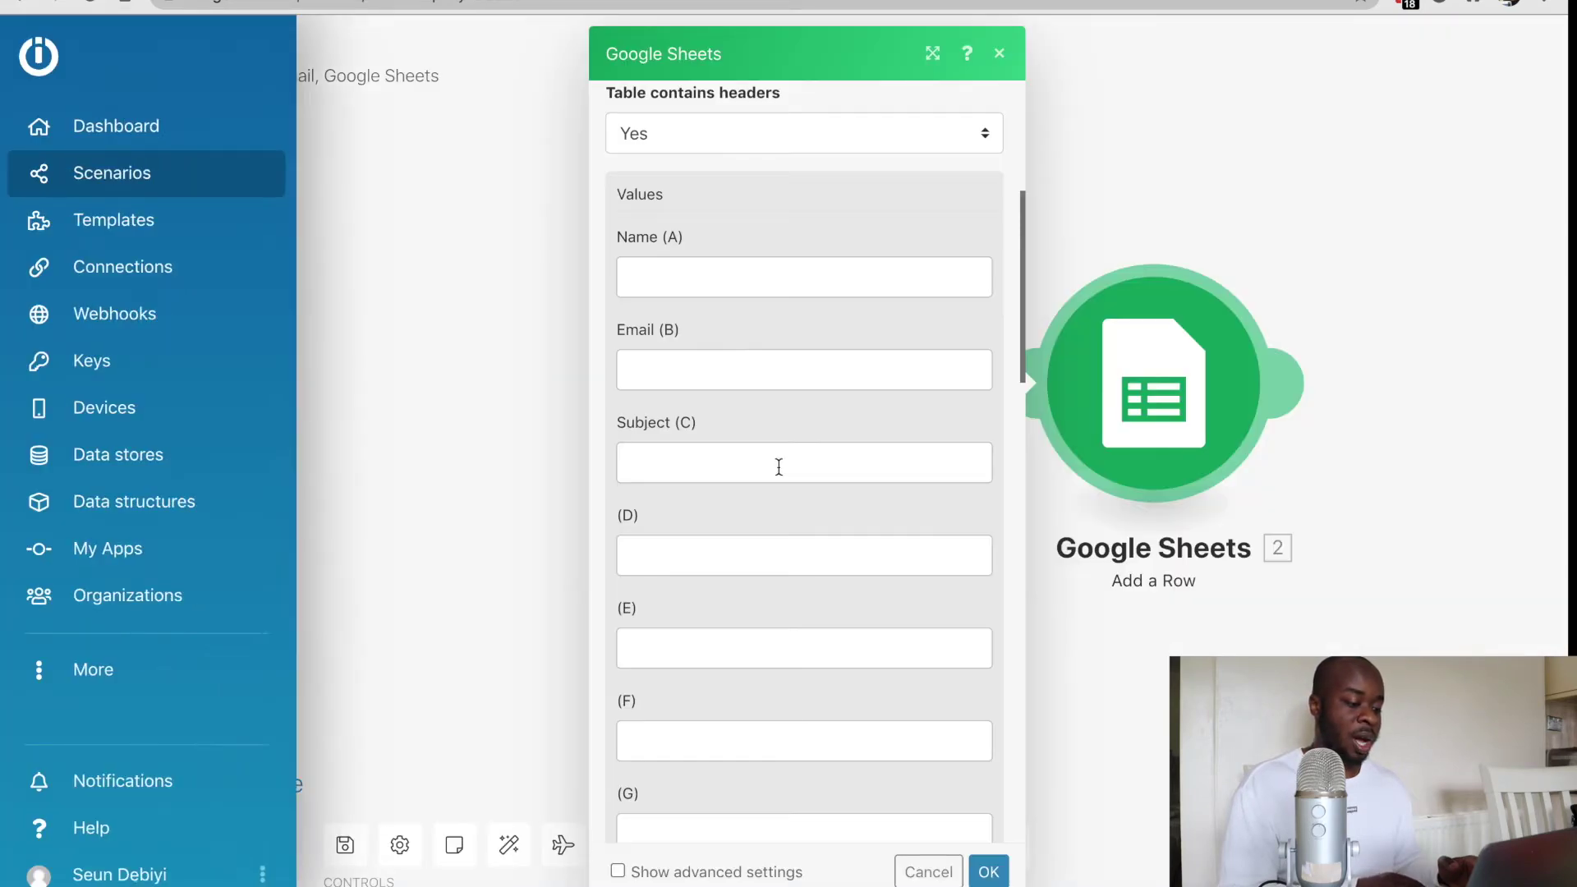
{"action": "scroll", "coordinate": [772, 465], "scroll_direction": "down", "scroll_amount": 4}
Map the sender name, sender email address and subject into the Name (A), Email (B) and Subject (C) columns.
{"action": "scroll", "coordinate": [767, 466], "scroll_direction": "up", "scroll_amount": 1}
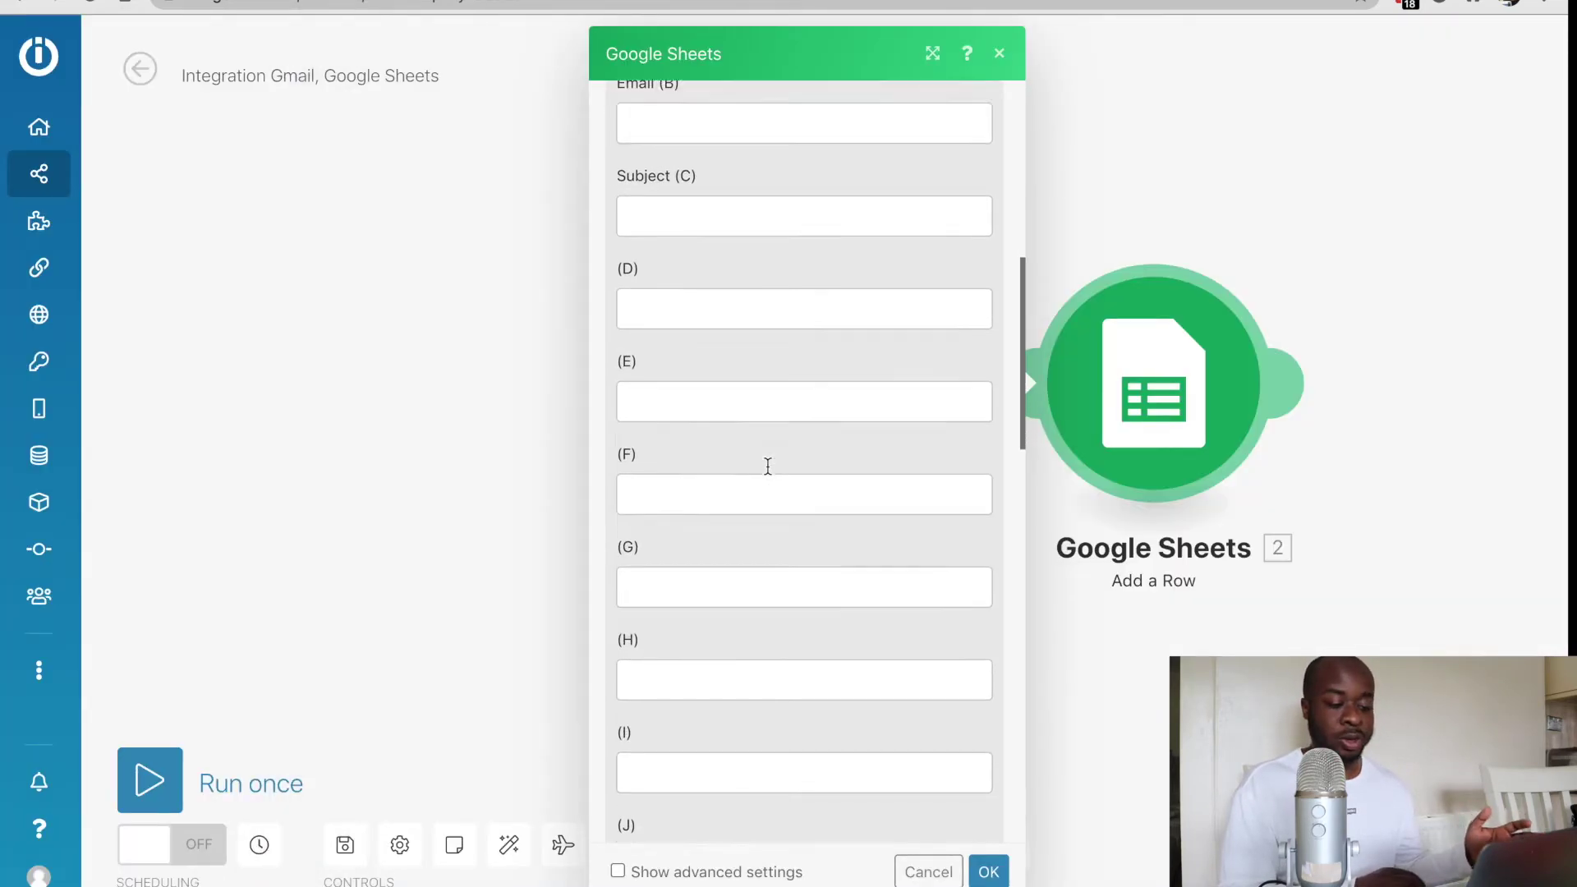
{"action": "scroll", "coordinate": [768, 465], "scroll_direction": "up", "scroll_amount": 3}
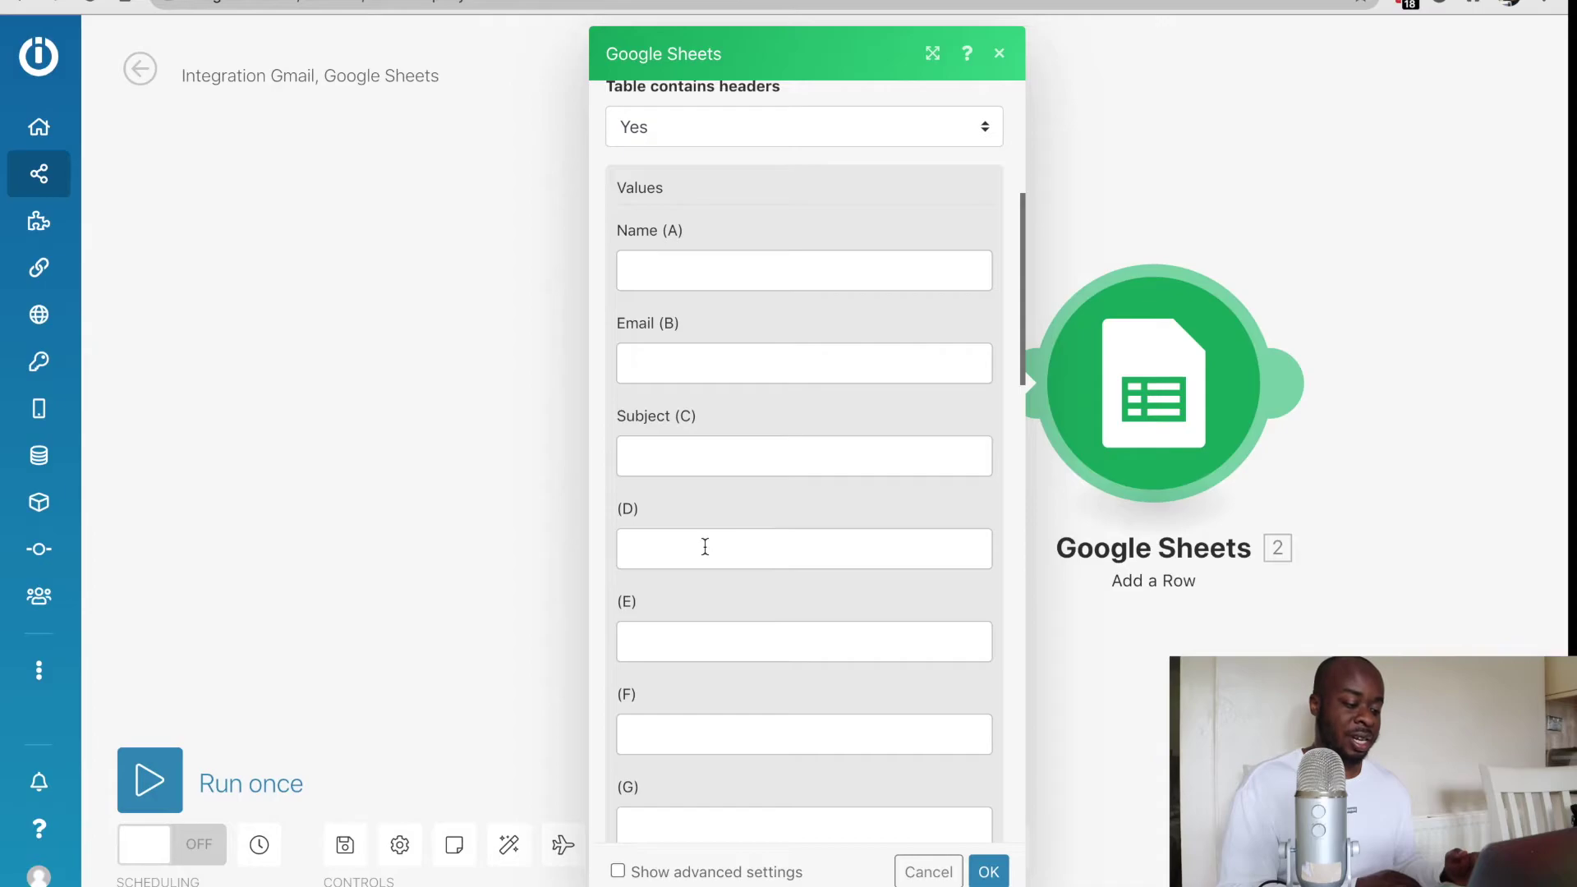
{"action": "scroll", "coordinate": [706, 712], "scroll_direction": "up", "scroll_amount": 2}
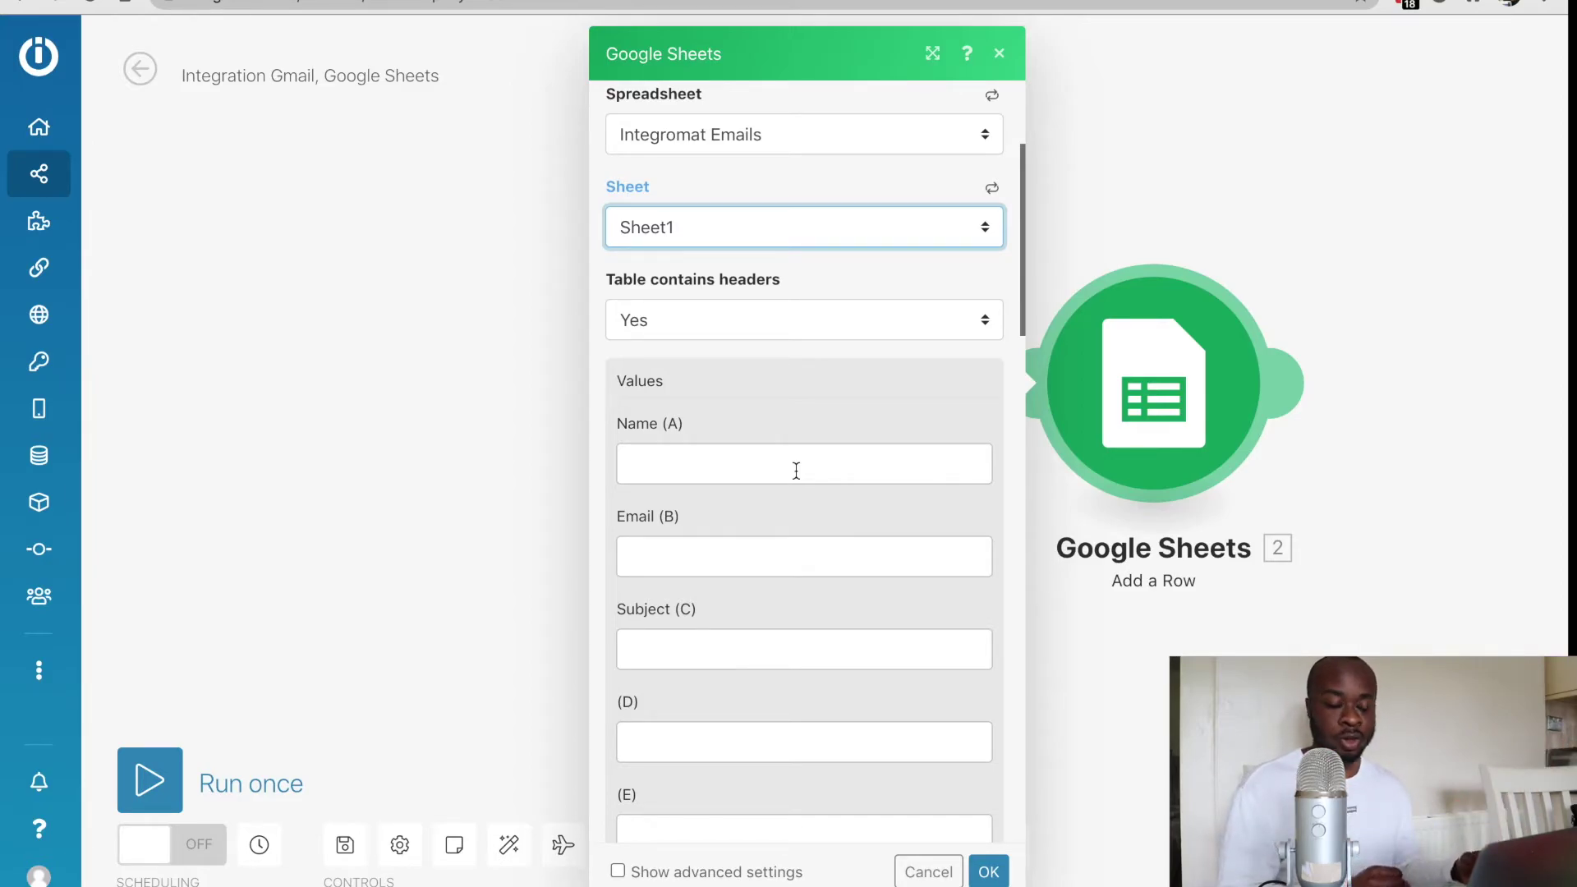
{"action": "scroll", "coordinate": [802, 410], "scroll_direction": "down", "scroll_amount": 2}
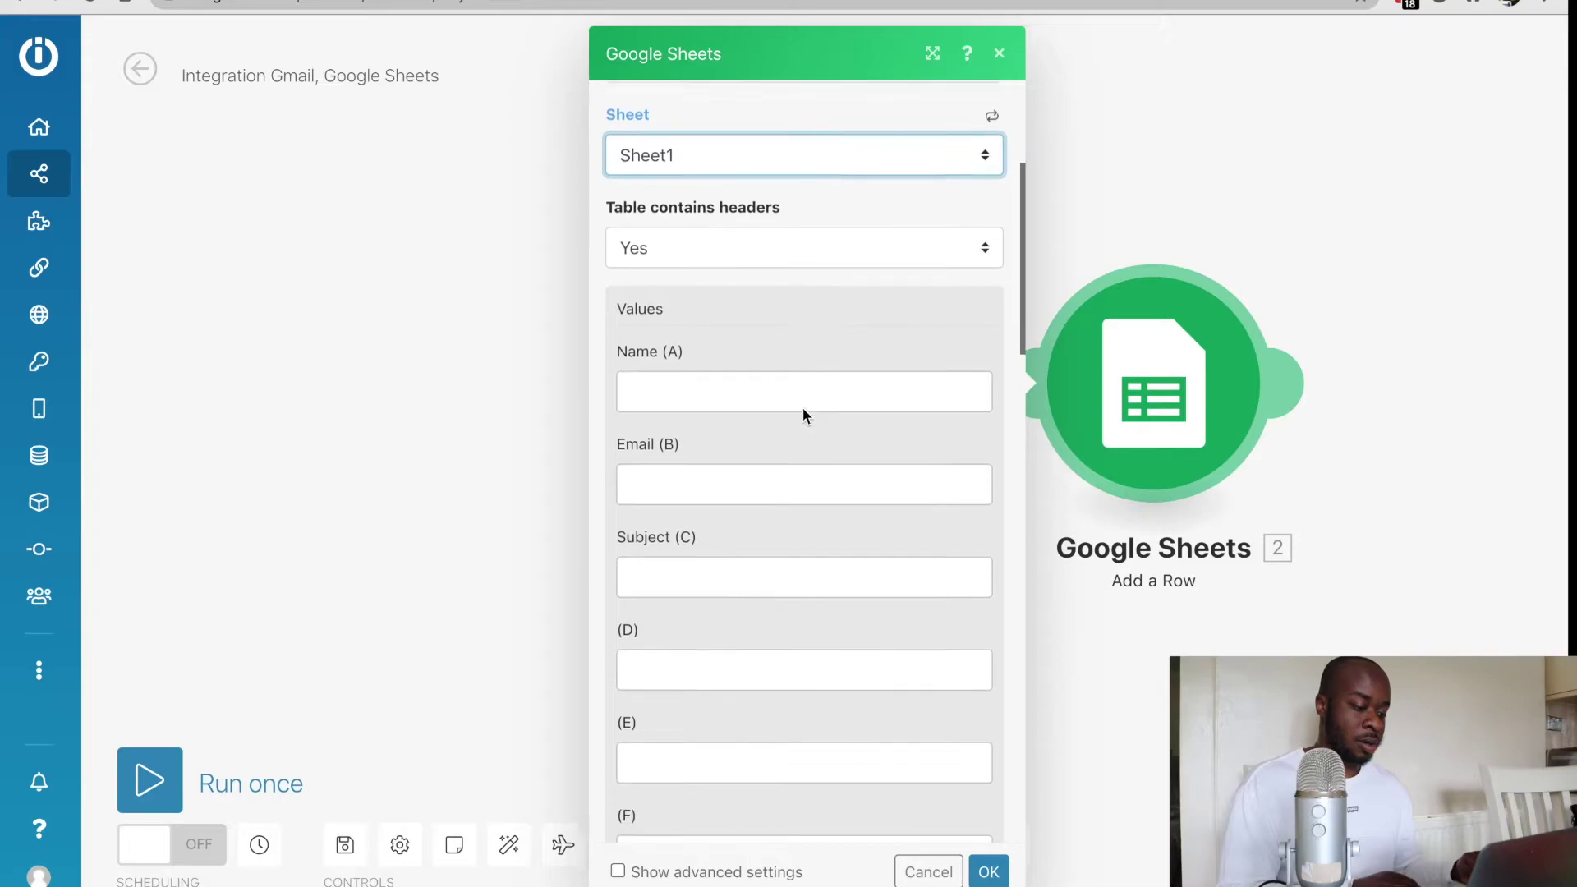
{"action": "left_click", "coordinate": [744, 358]}
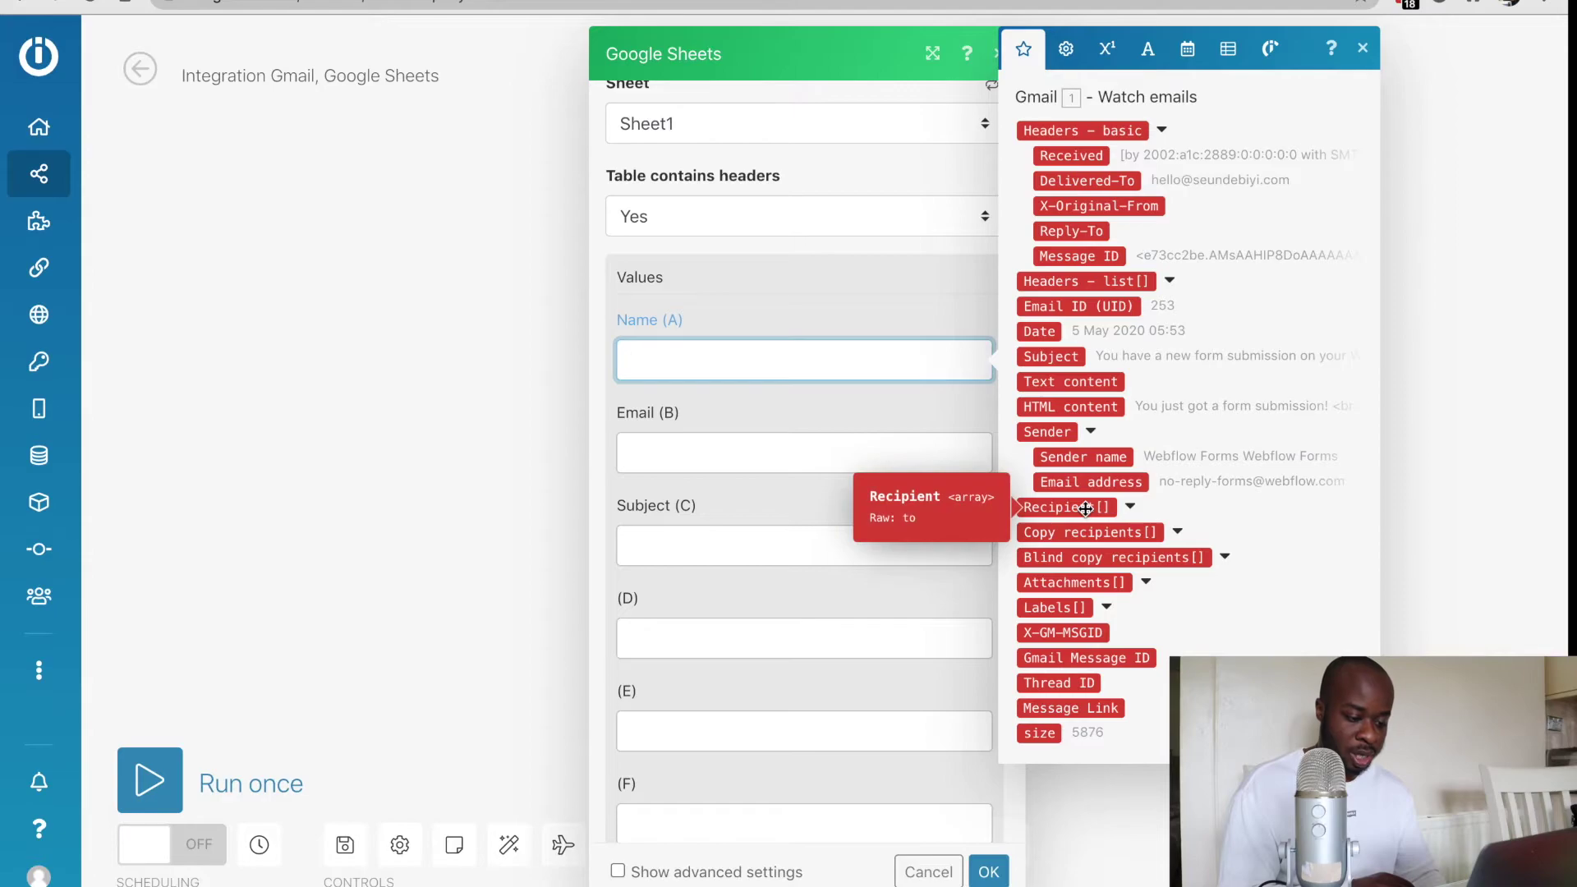
{"action": "left_click", "coordinate": [1077, 460]}
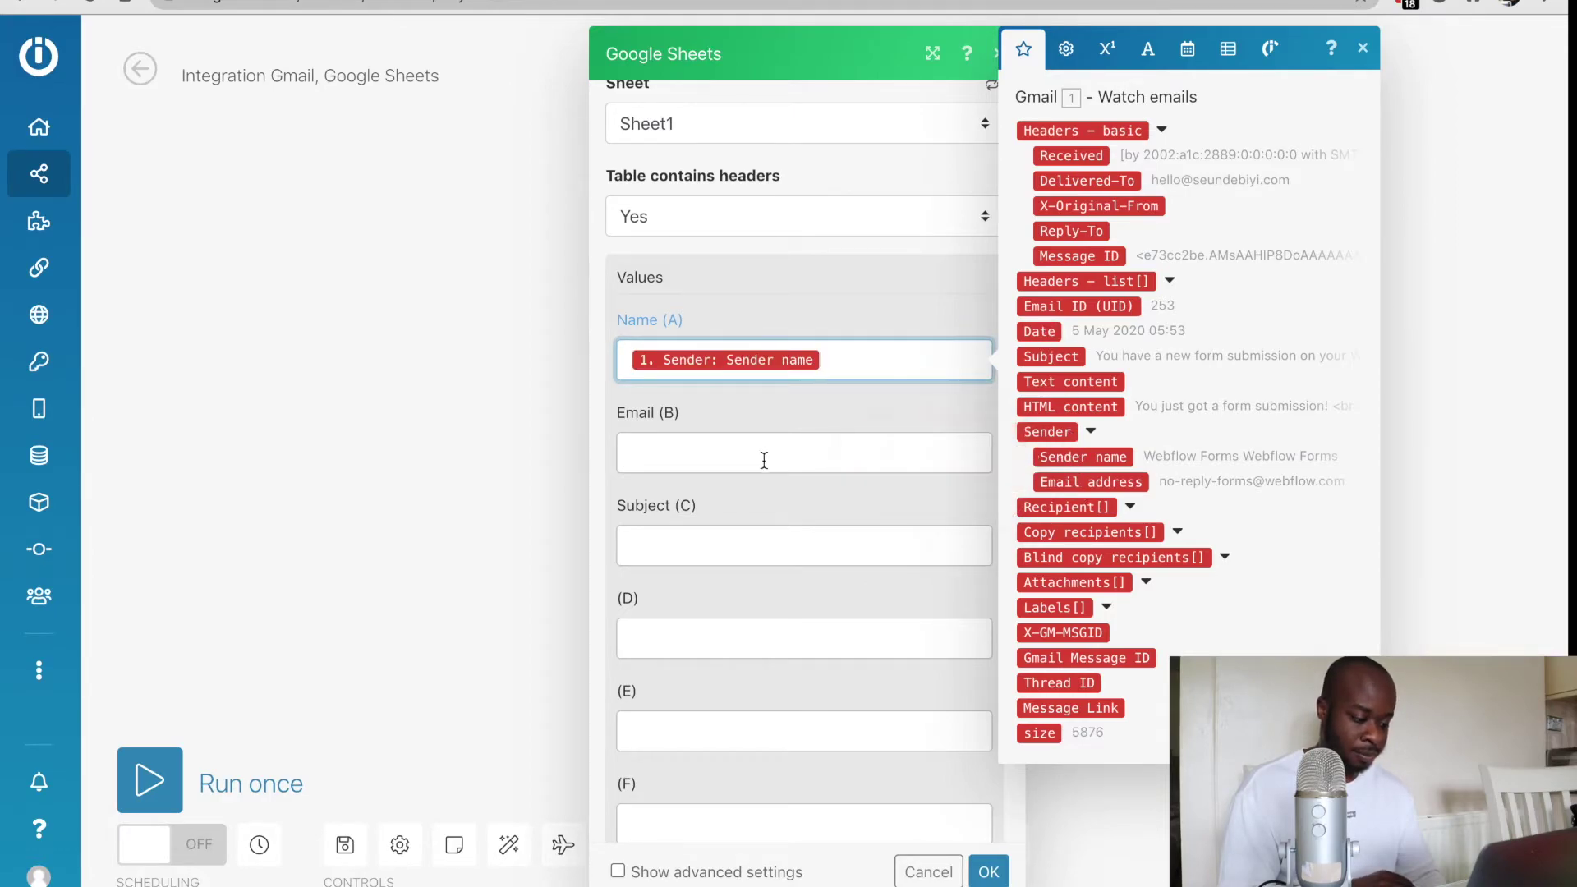
{"action": "left_click", "coordinate": [733, 456]}
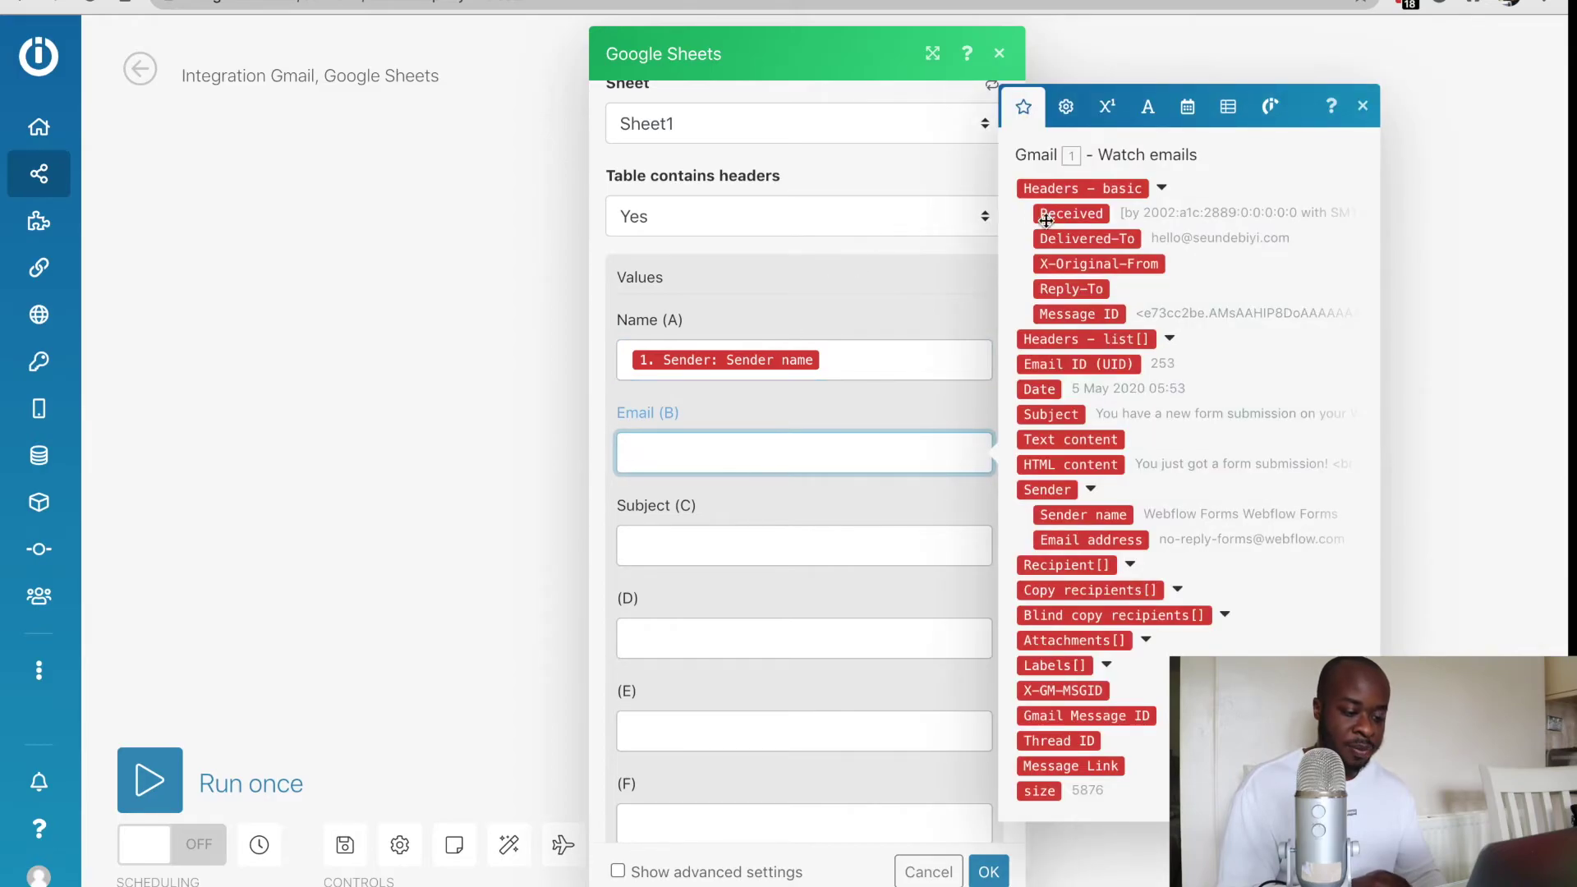
{"action": "left_click", "coordinate": [1095, 542]}
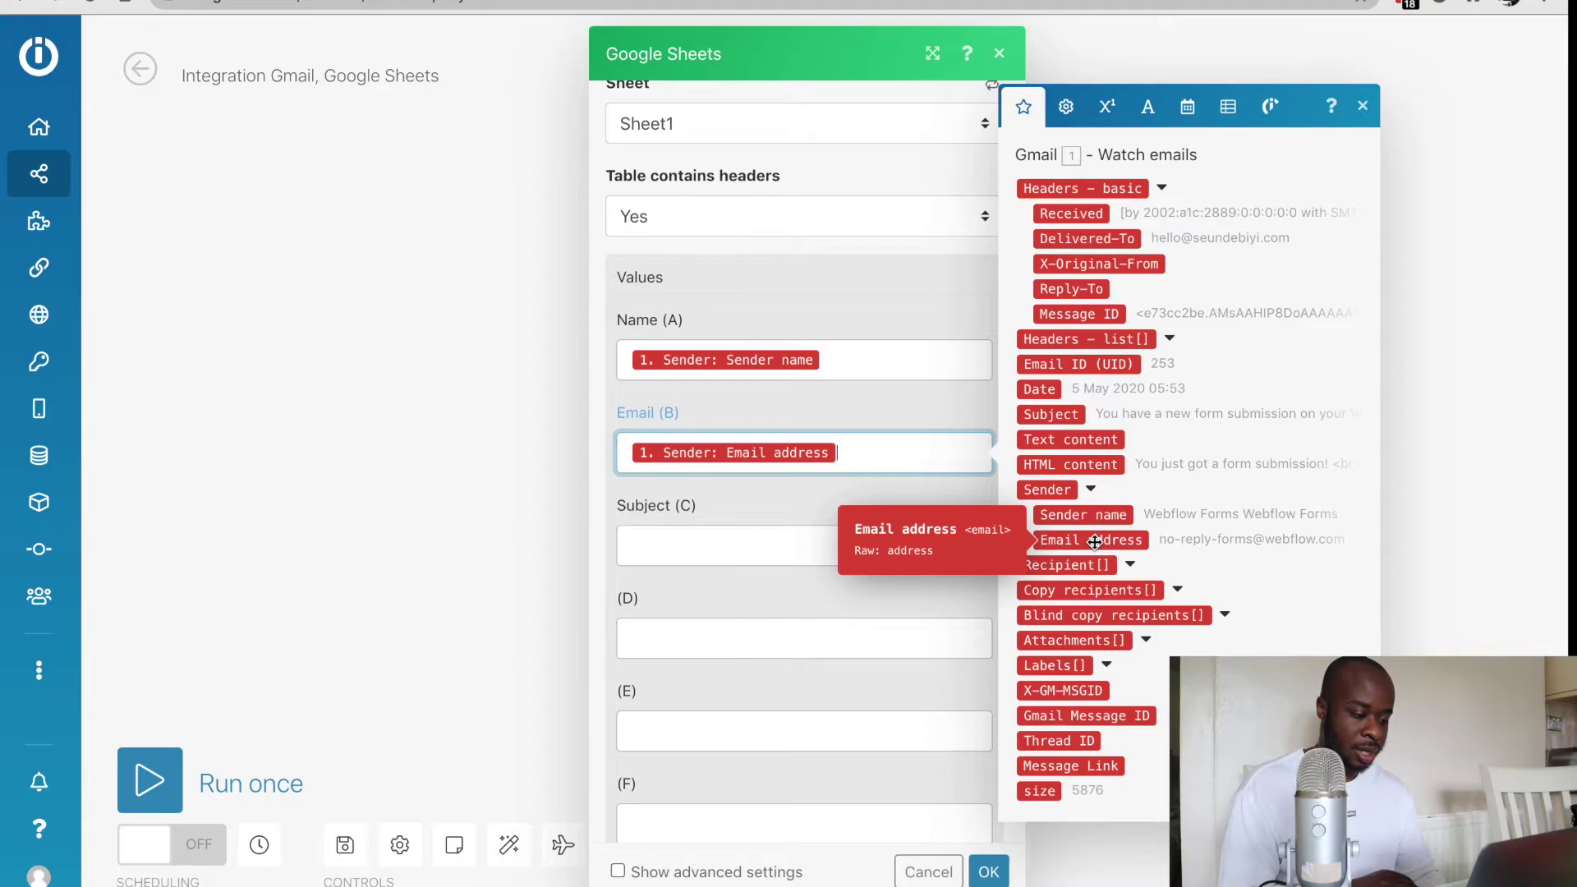
{"action": "left_click", "coordinate": [772, 551]}
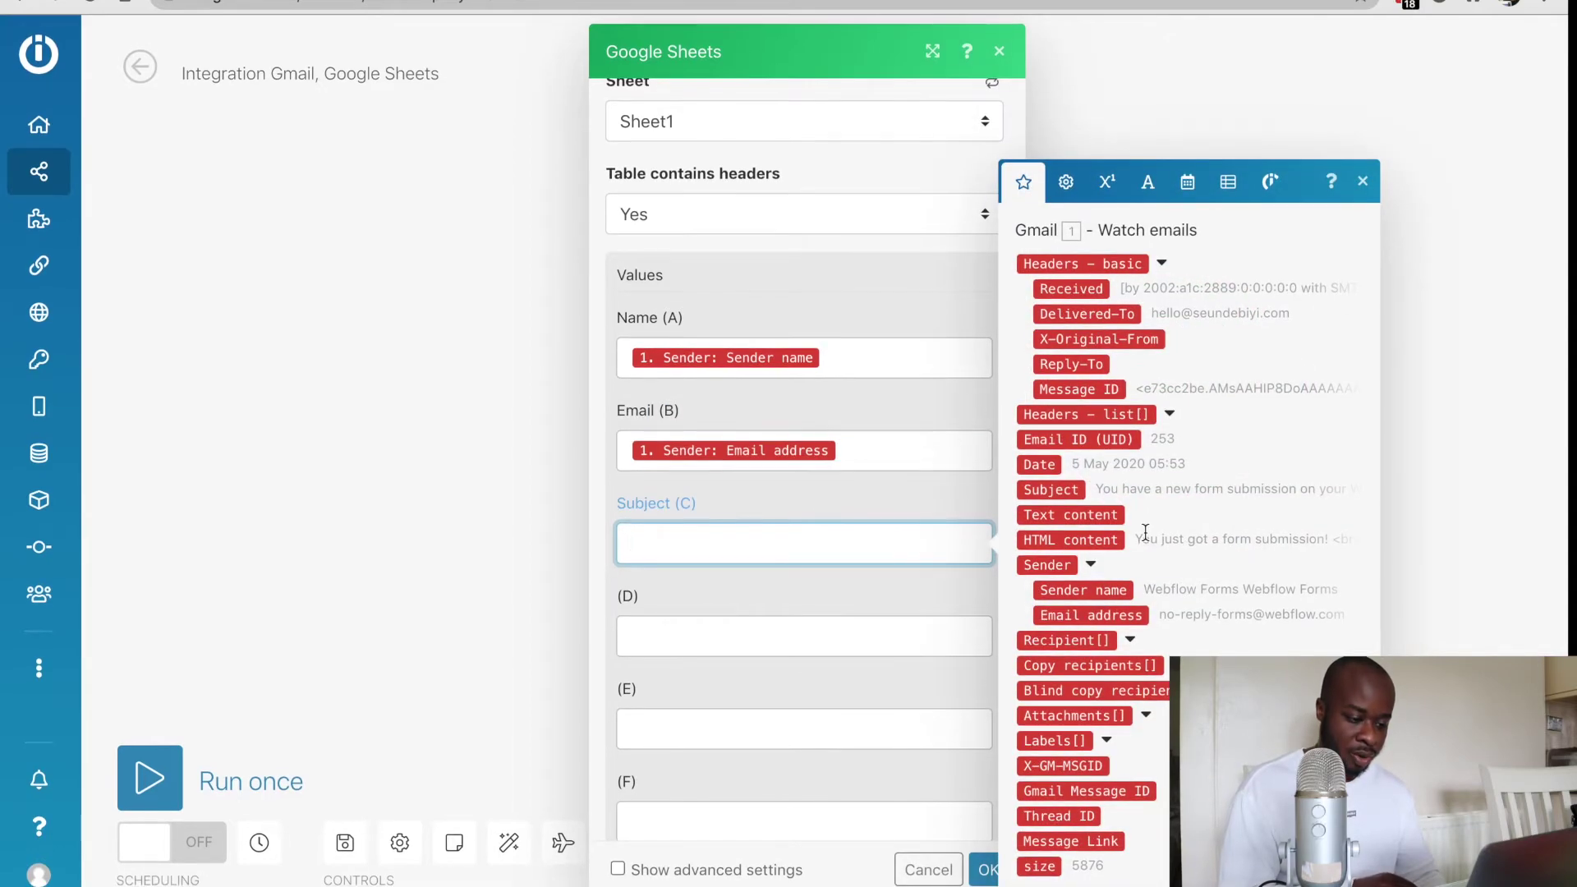
{"action": "left_click", "coordinate": [1051, 491]}
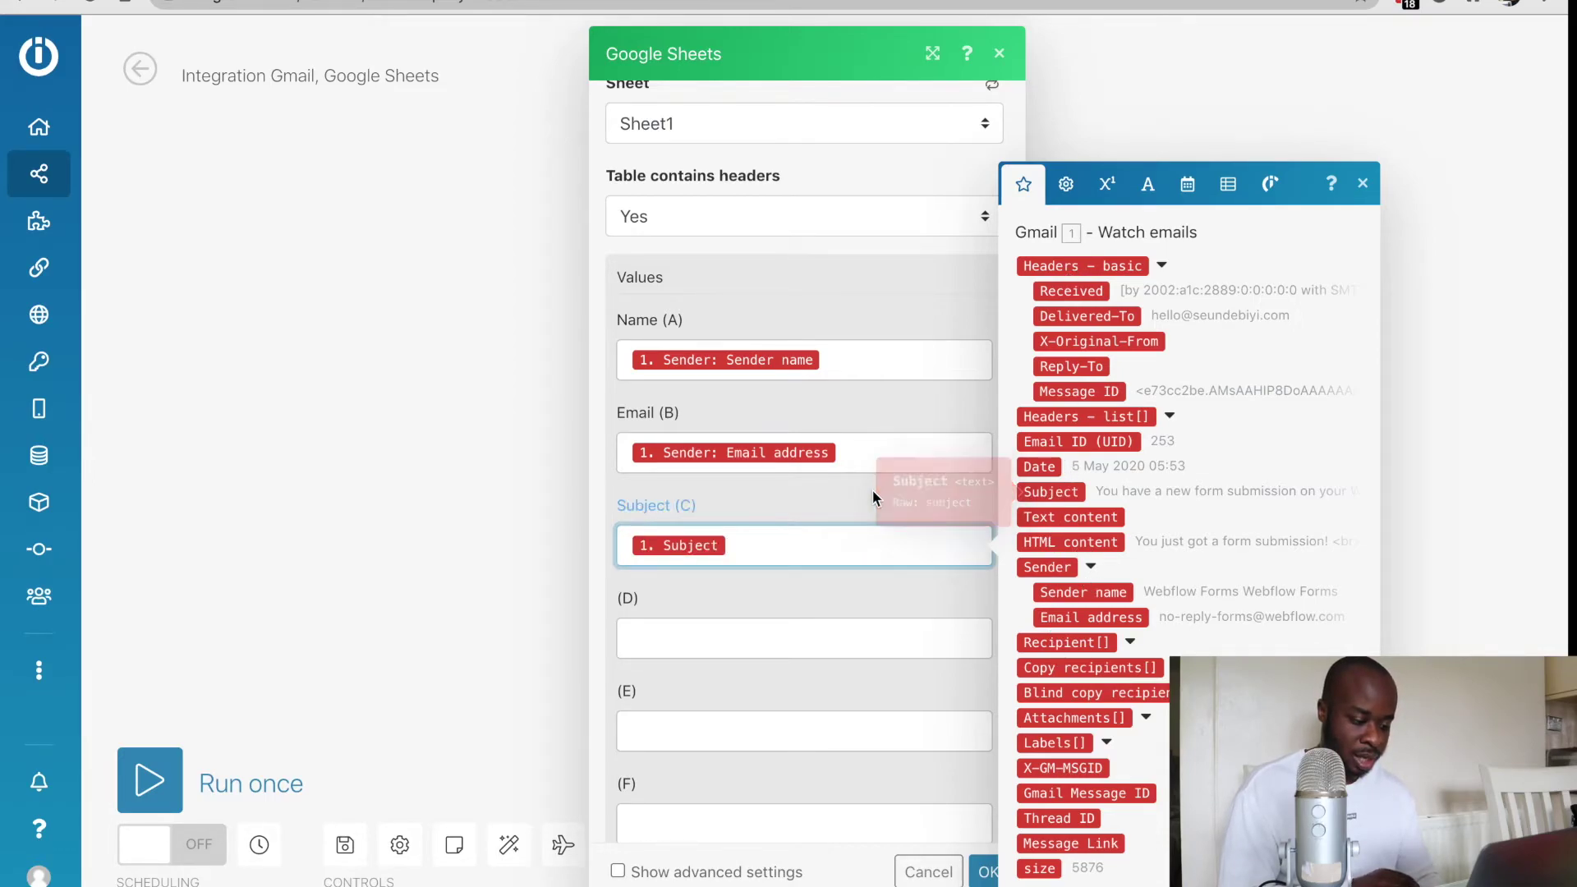
Close the email field list and save the Google Sheets module settings with OK.
{"action": "left_click", "coordinate": [849, 491]}
{"action": "scroll", "coordinate": [849, 491], "scroll_direction": "down", "scroll_amount": 2}
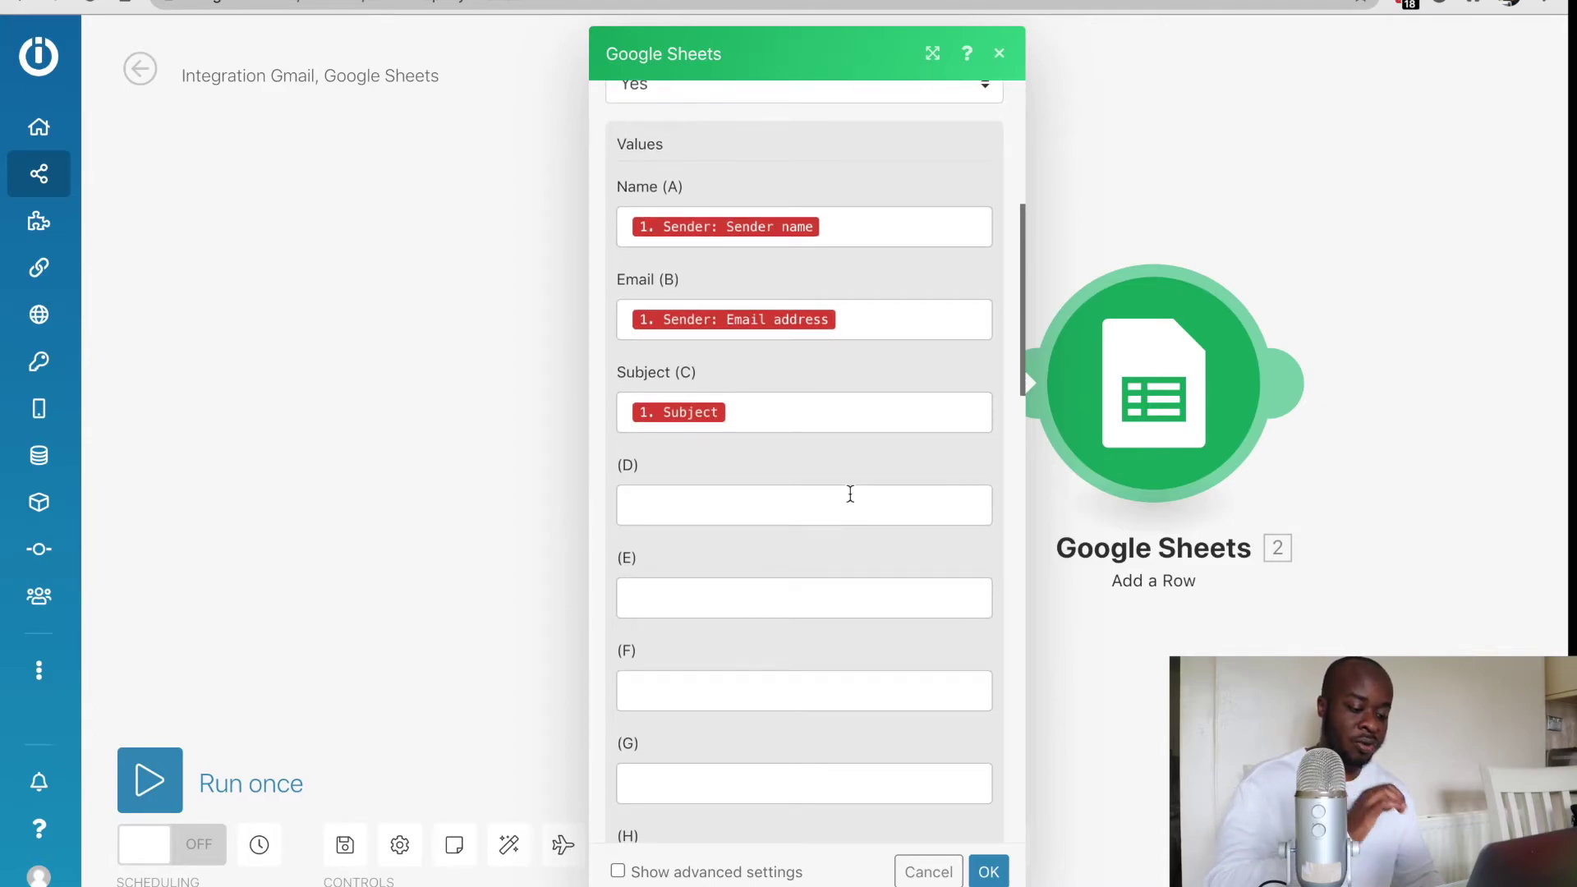
{"action": "scroll", "coordinate": [849, 491], "scroll_direction": "up", "scroll_amount": 6}
{"action": "scroll", "coordinate": [849, 491], "scroll_direction": "down", "scroll_amount": 3}
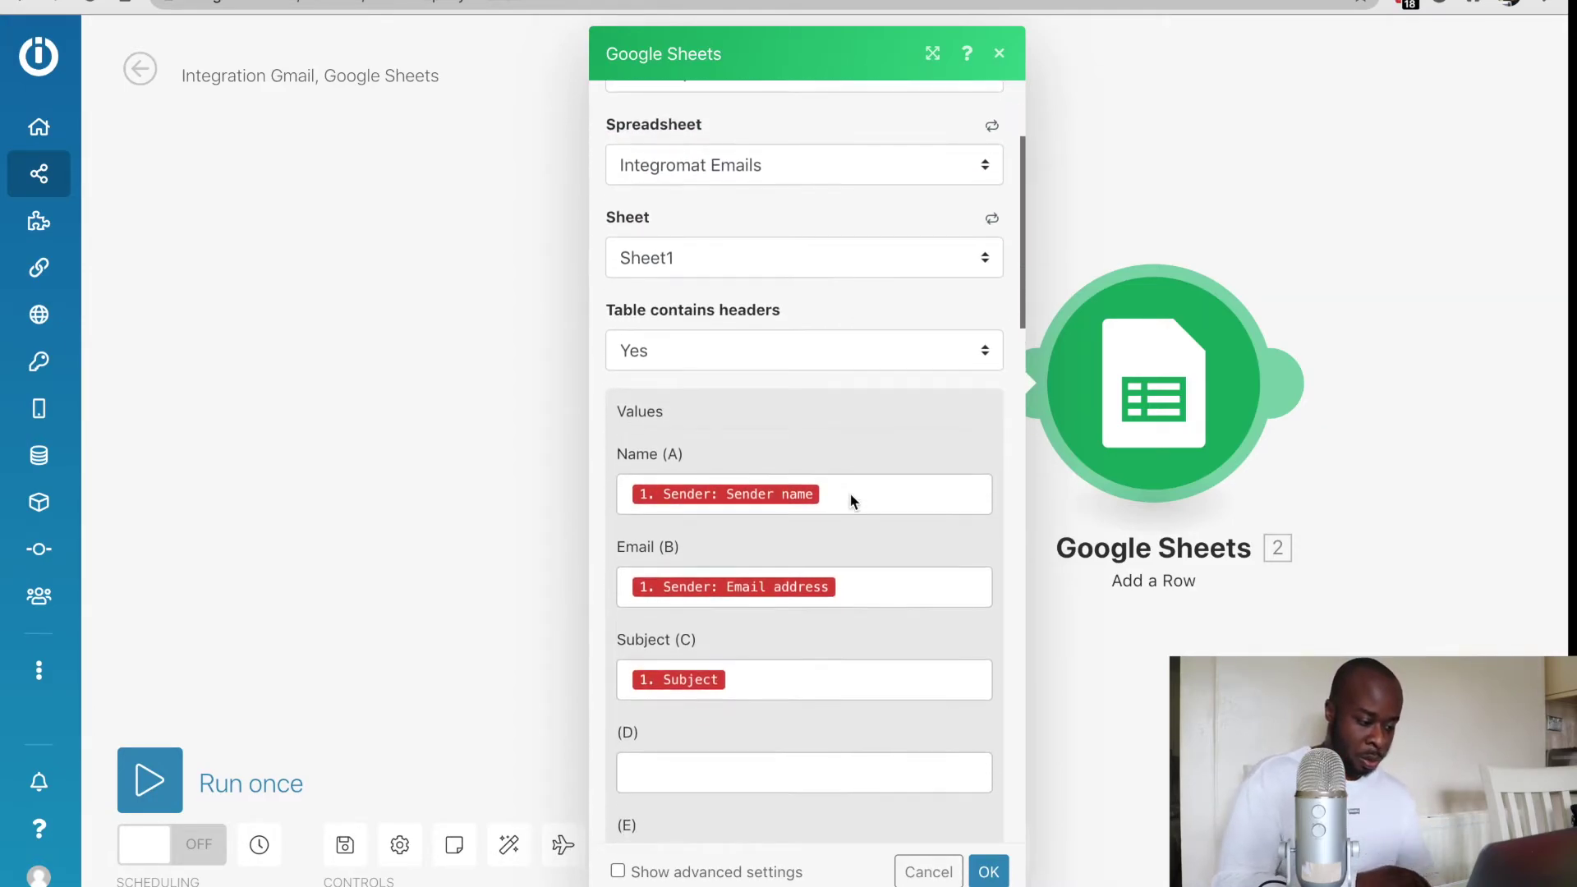
{"action": "scroll", "coordinate": [850, 492], "scroll_direction": "down", "scroll_amount": 5}
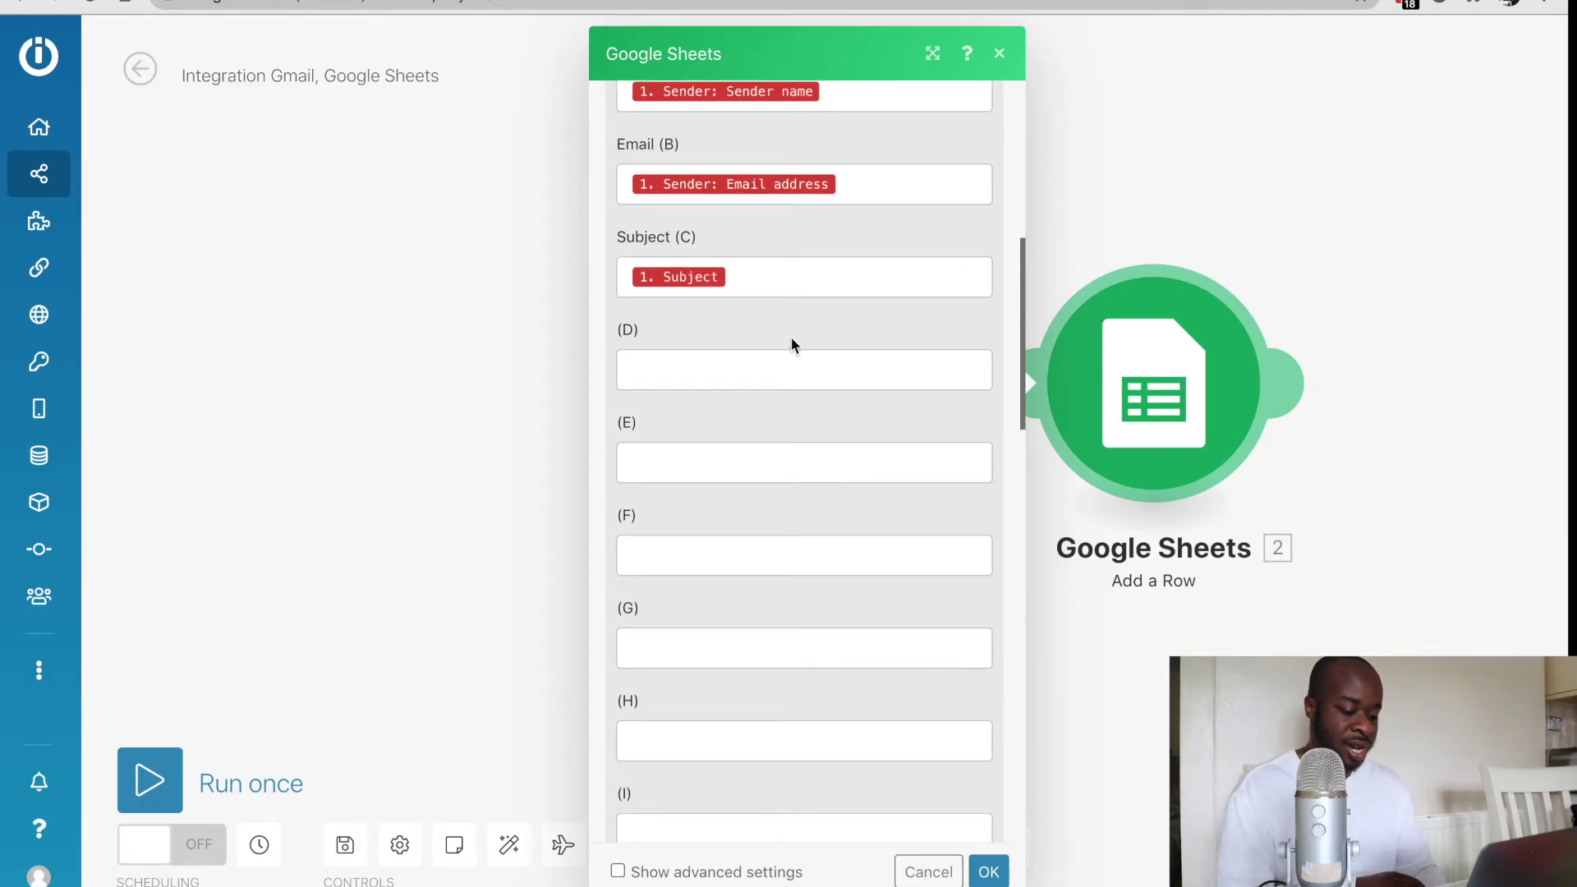
{"action": "scroll", "coordinate": [970, 631], "scroll_direction": "down", "scroll_amount": 2}
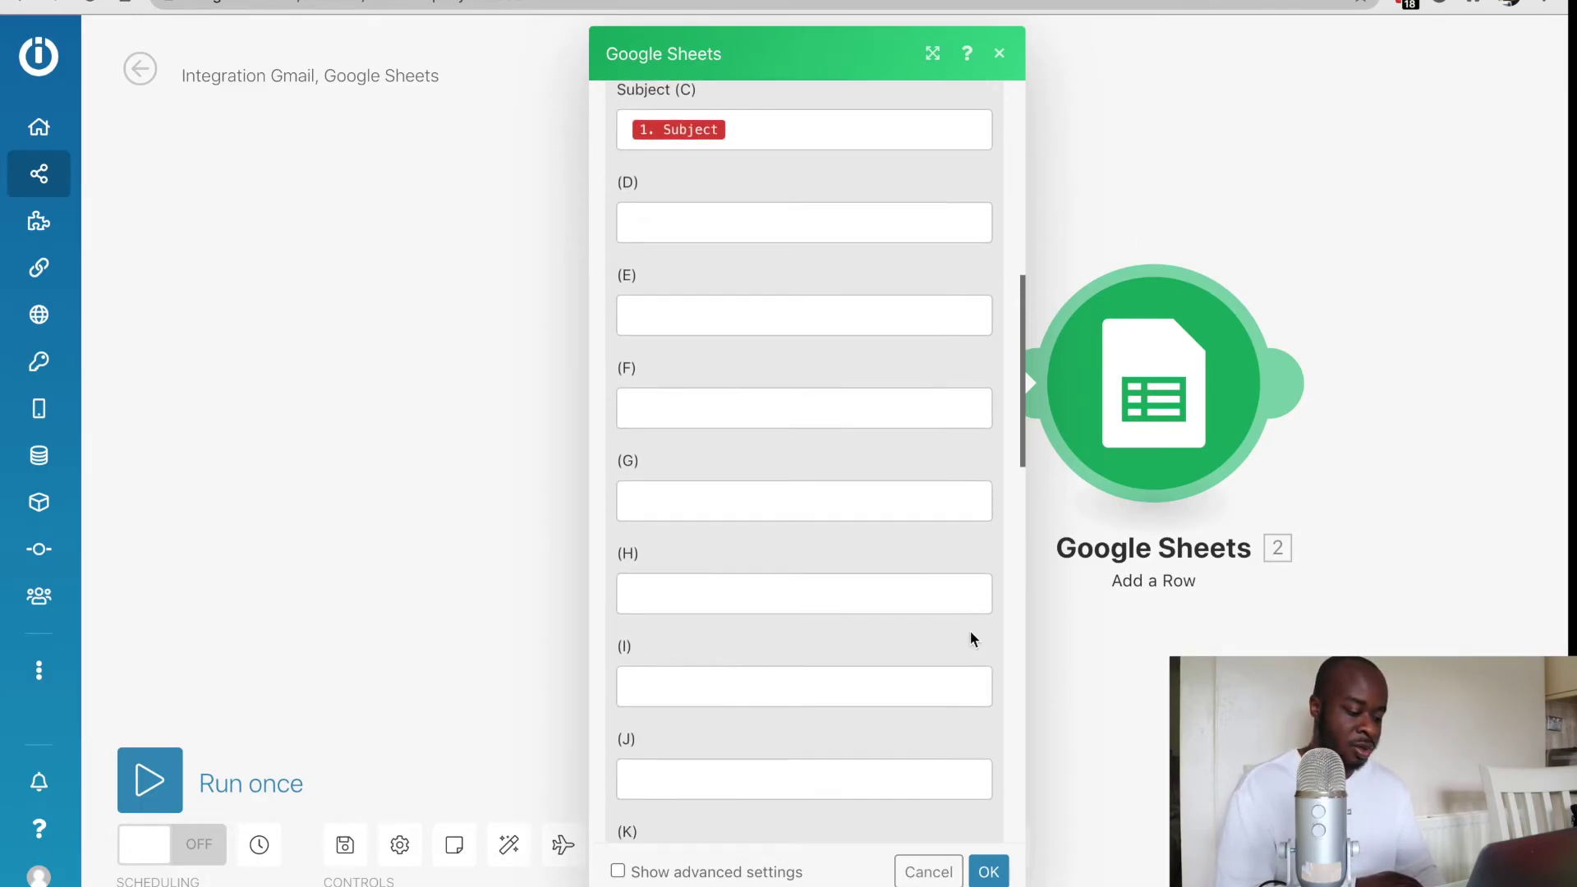
{"action": "left_click", "coordinate": [988, 871]}
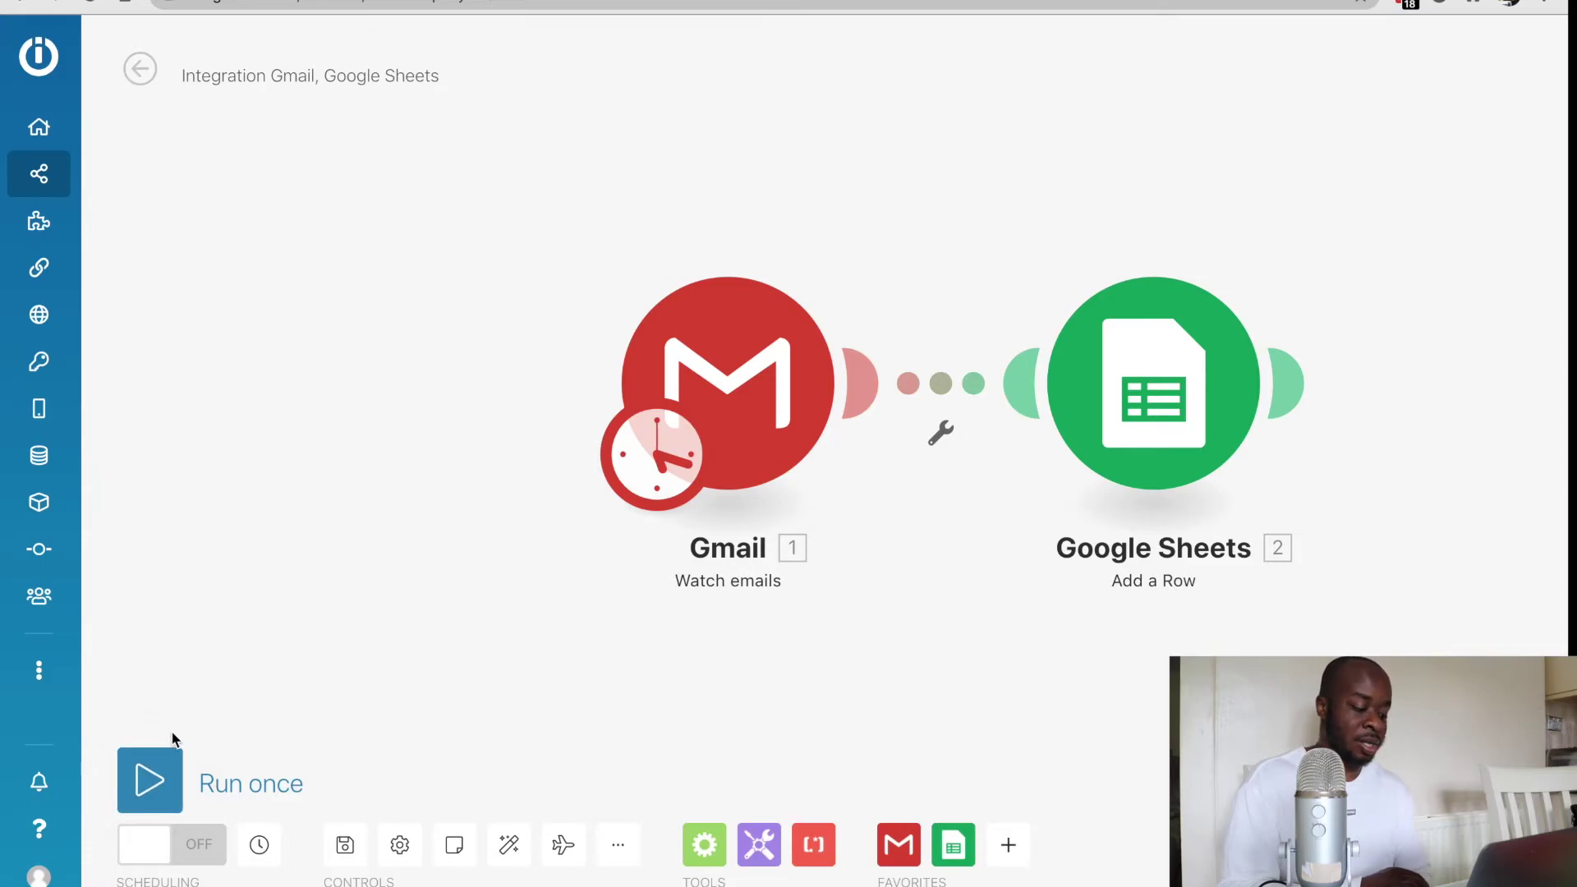
Run the scenario once and follow the log until 1 email is processed and the run completes.
{"action": "left_click", "coordinate": [150, 790]}
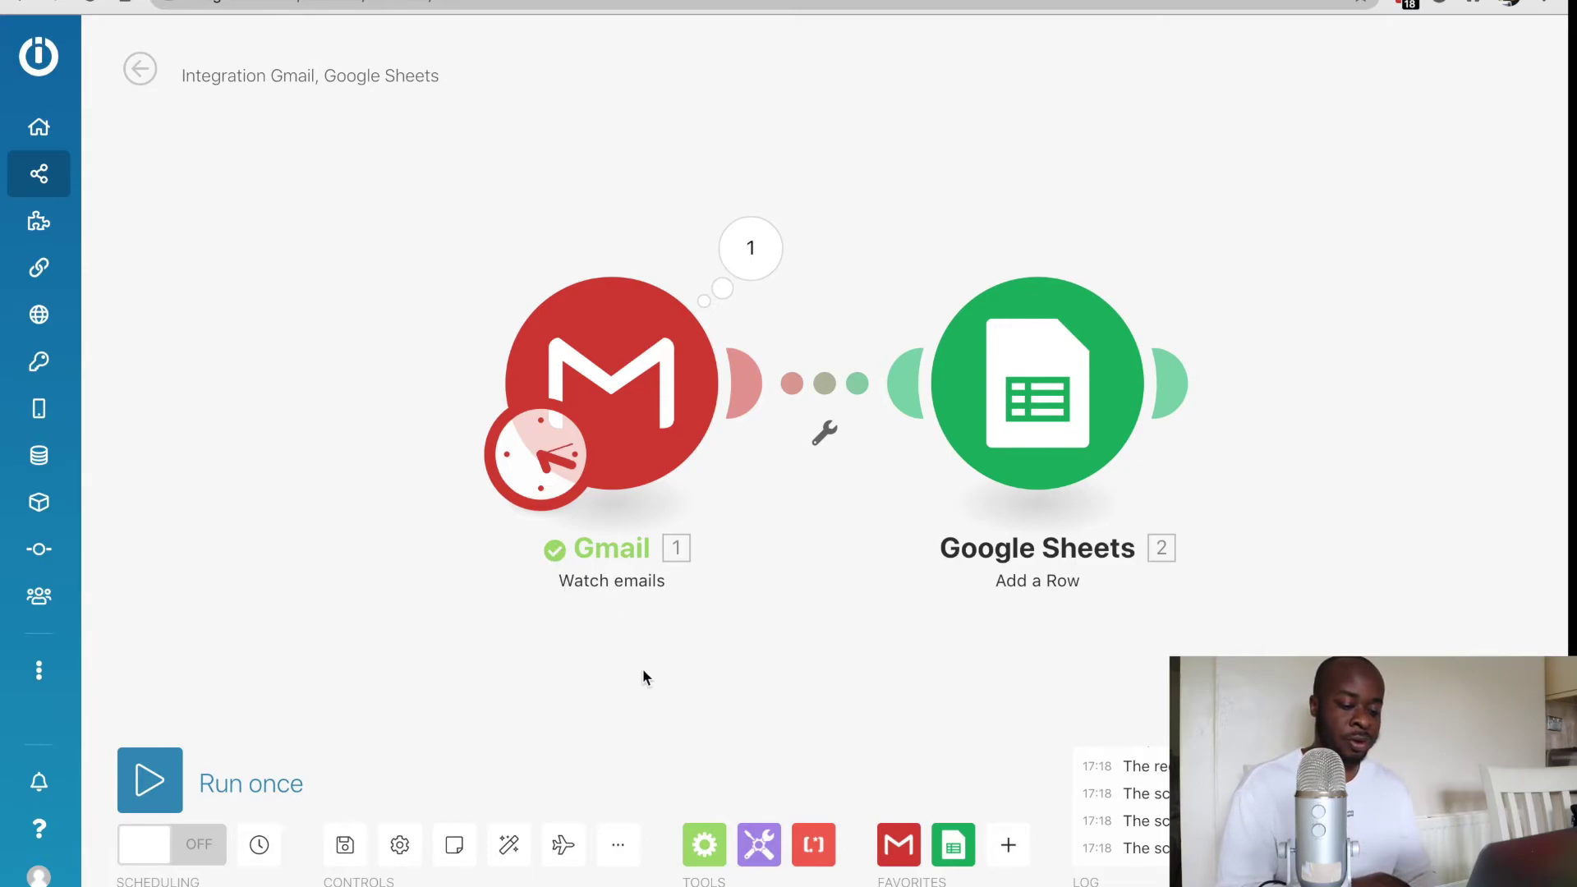
{"action": "mouse_move", "coordinate": [1406, 824]}
{"action": "scroll", "coordinate": [1407, 824], "scroll_direction": "up", "scroll_amount": 2}
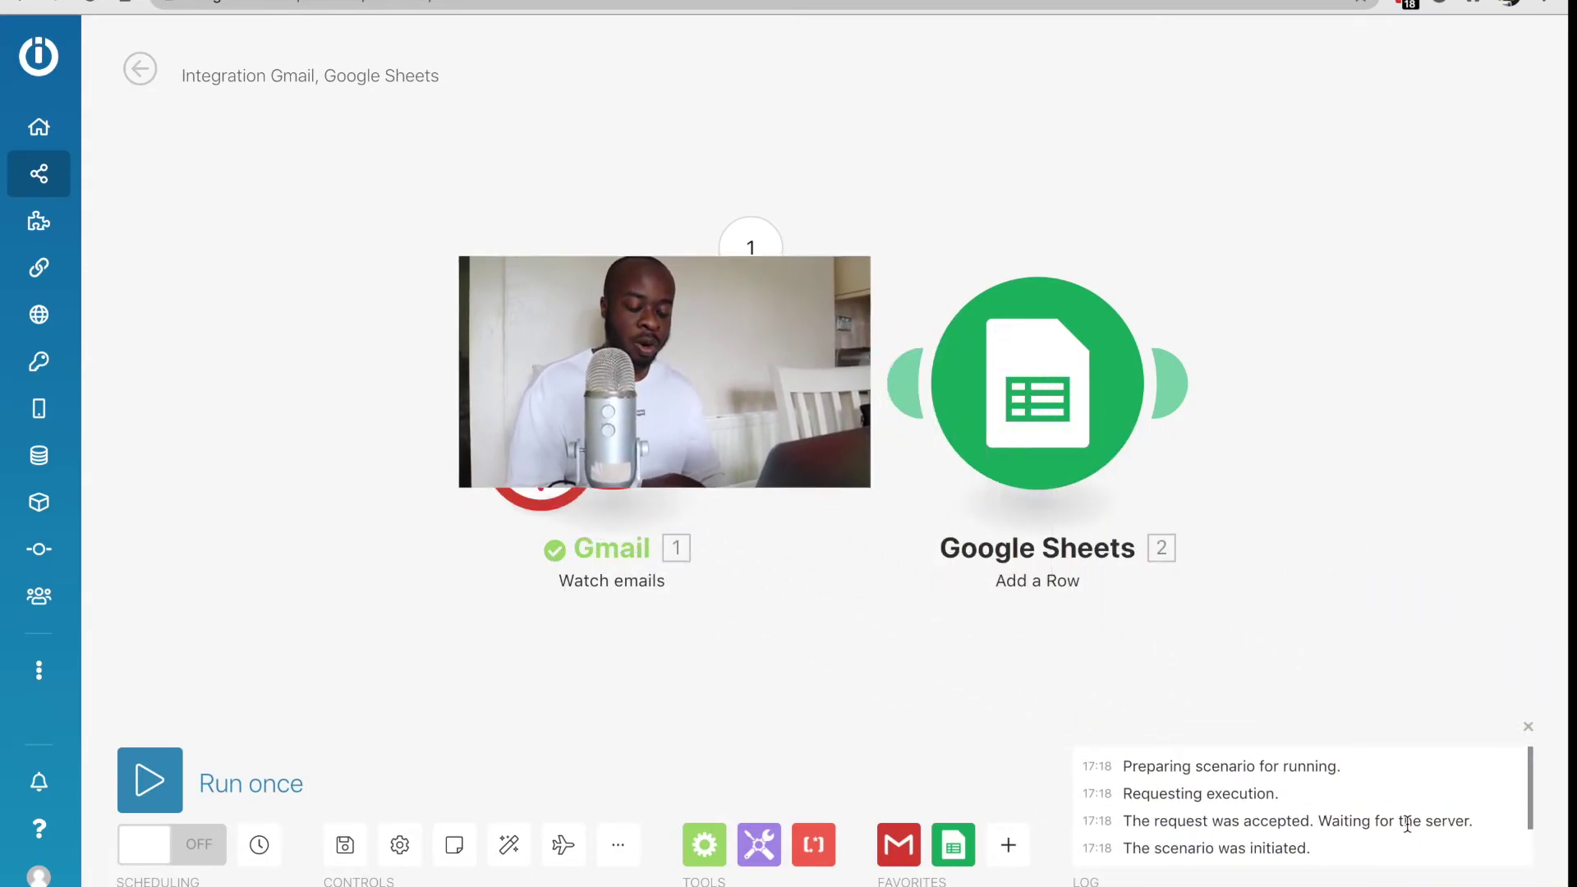
{"action": "scroll", "coordinate": [1407, 824], "scroll_direction": "down", "scroll_amount": 2}
{"action": "scroll", "coordinate": [1407, 824], "scroll_direction": "up", "scroll_amount": 2}
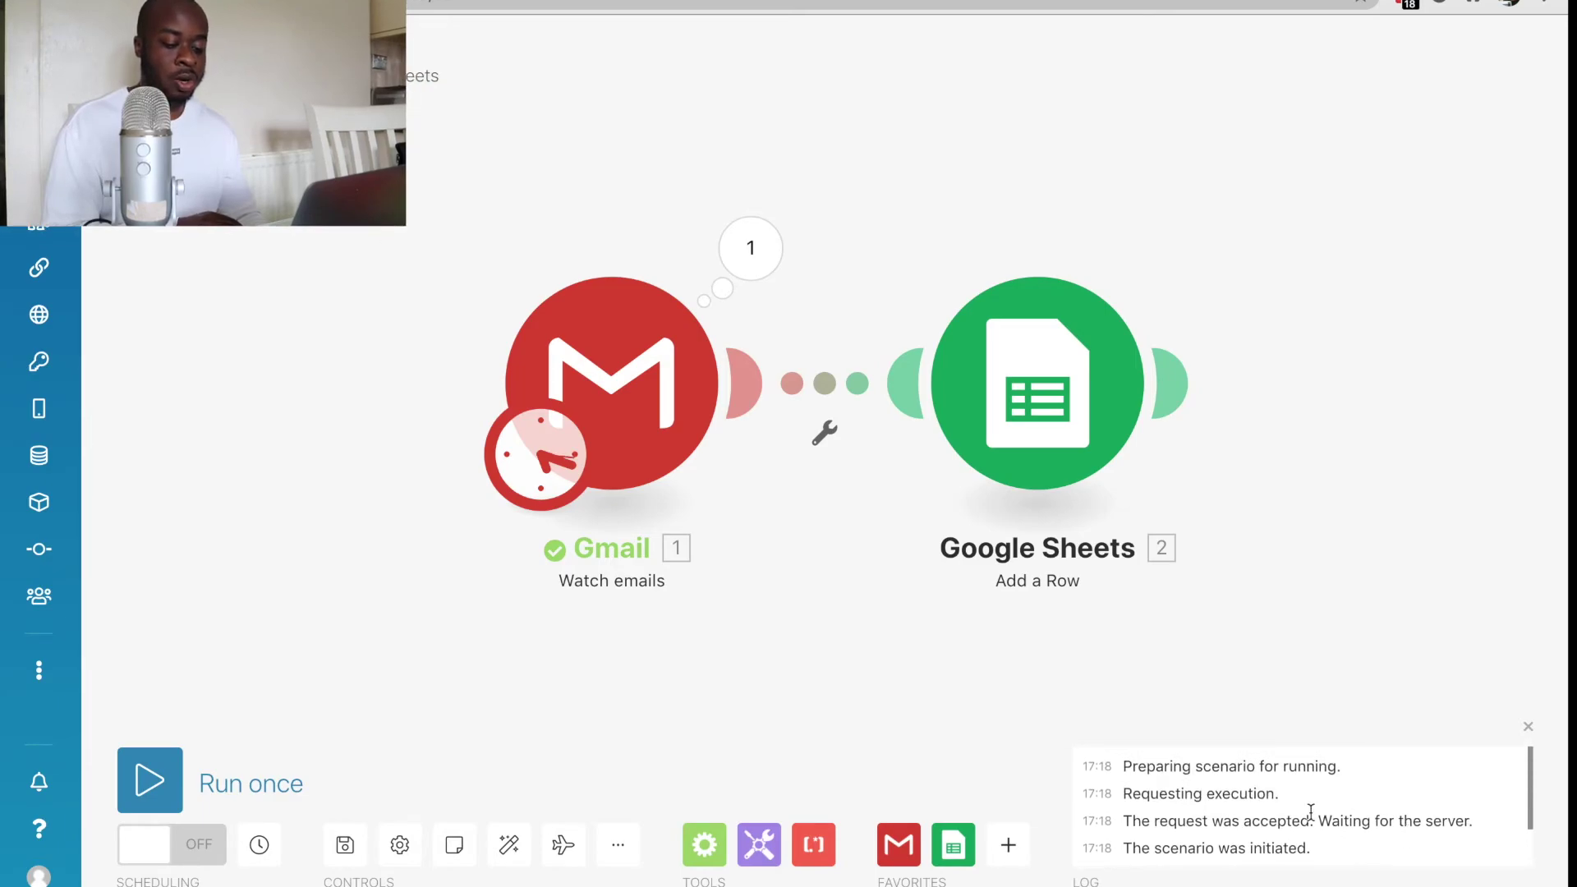
{"action": "scroll", "coordinate": [1311, 811], "scroll_direction": "down", "scroll_amount": 2}
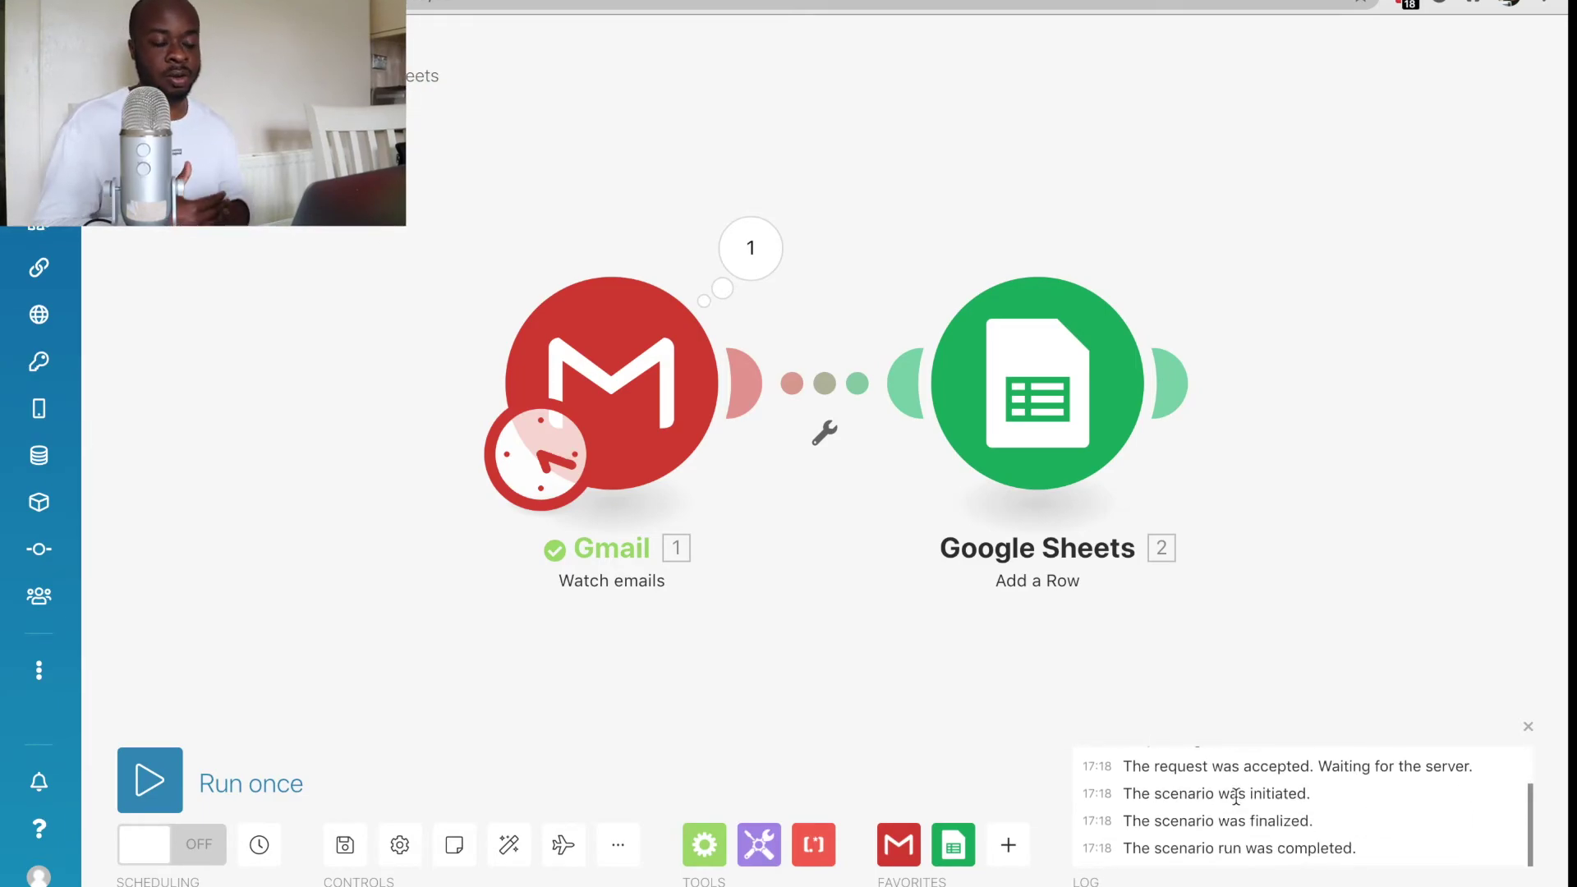
Turn on scheduling at regular 15-minute intervals and activate it.
{"action": "left_click", "coordinate": [161, 854]}
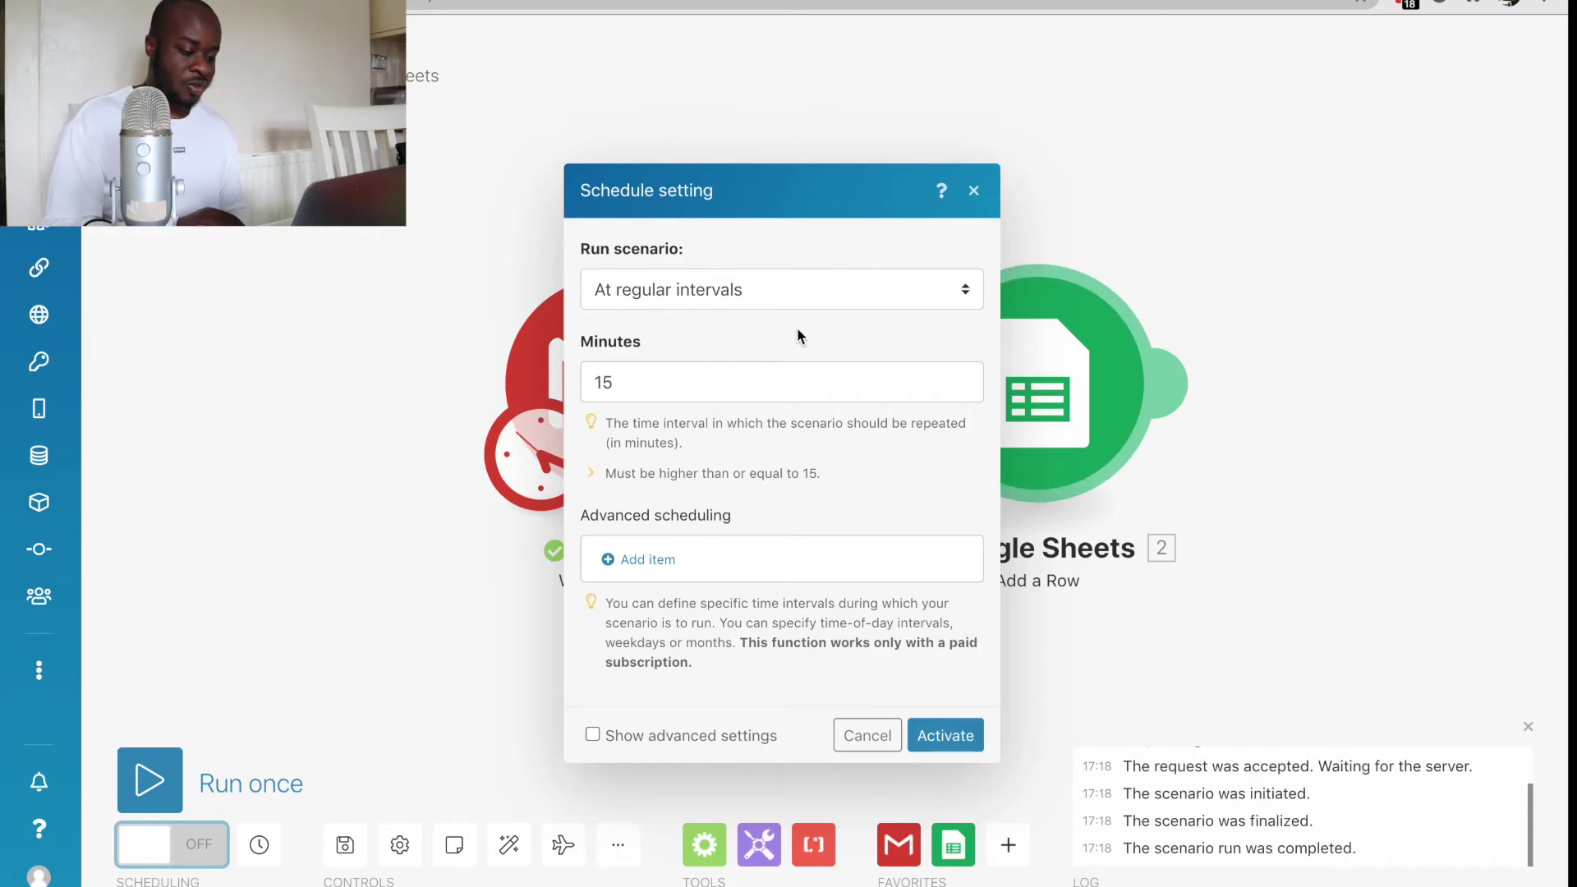
{"action": "left_click", "coordinate": [946, 733]}
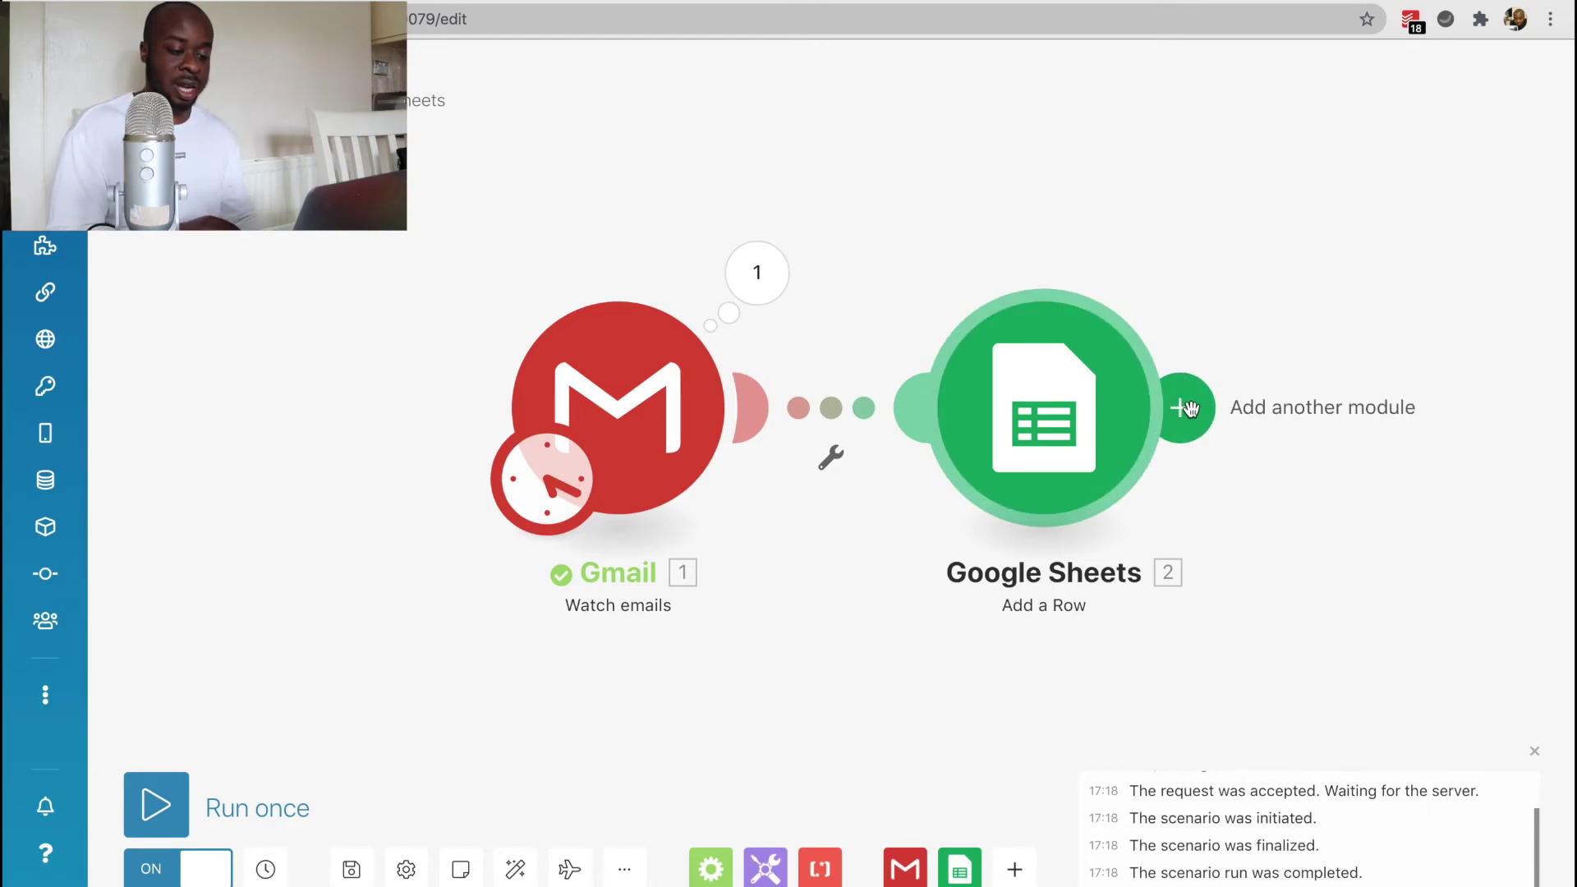
{"action": "left_click", "coordinate": [1188, 408]}
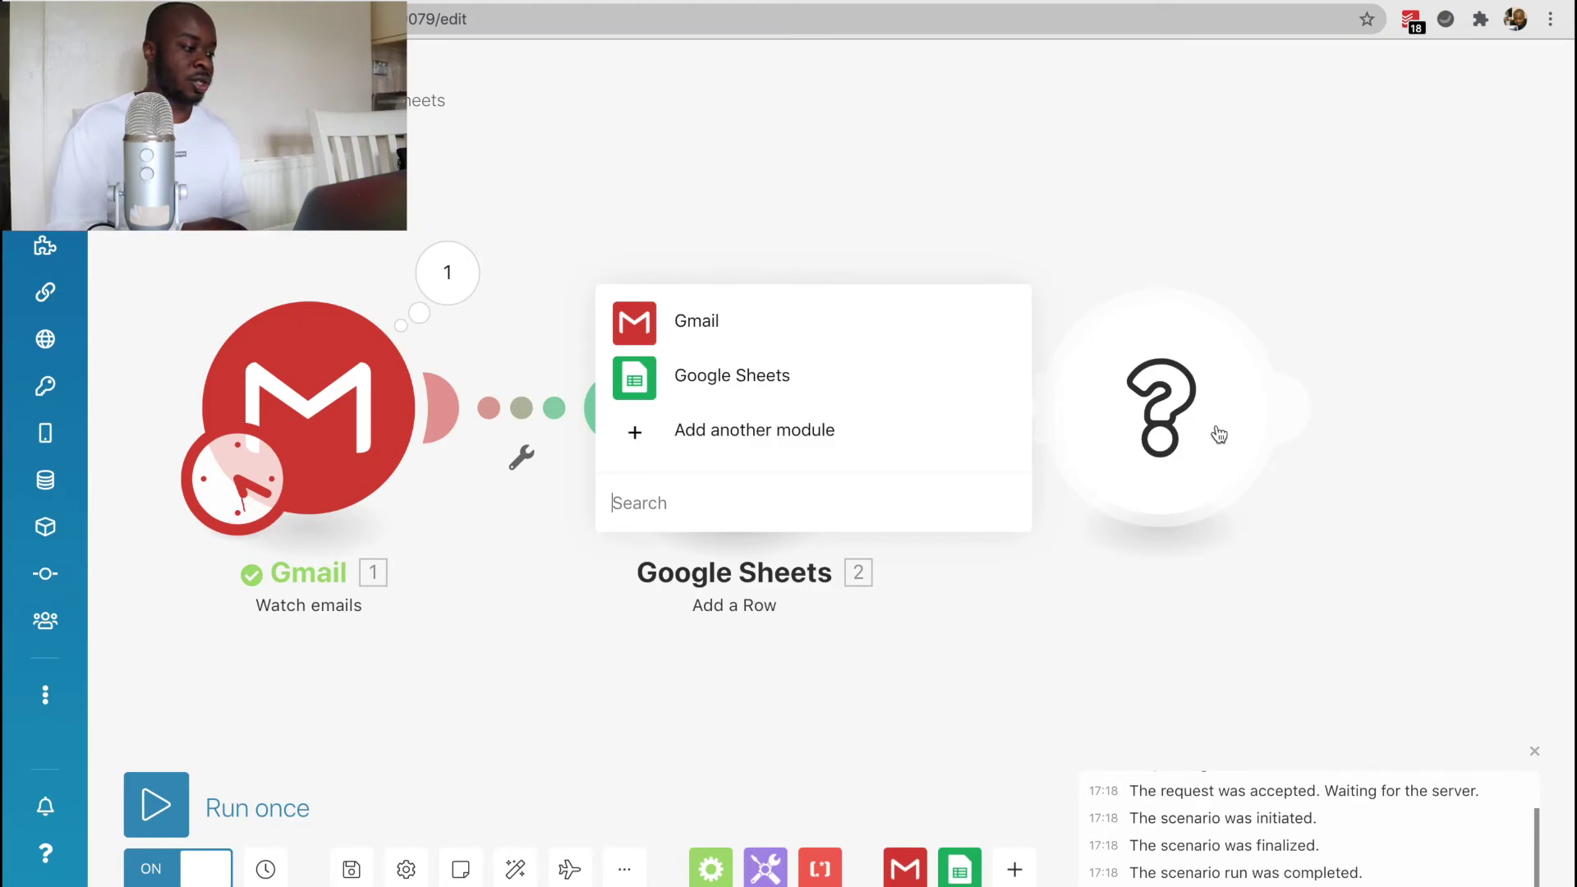
{"action": "mouse_move", "coordinate": [45, 525]}
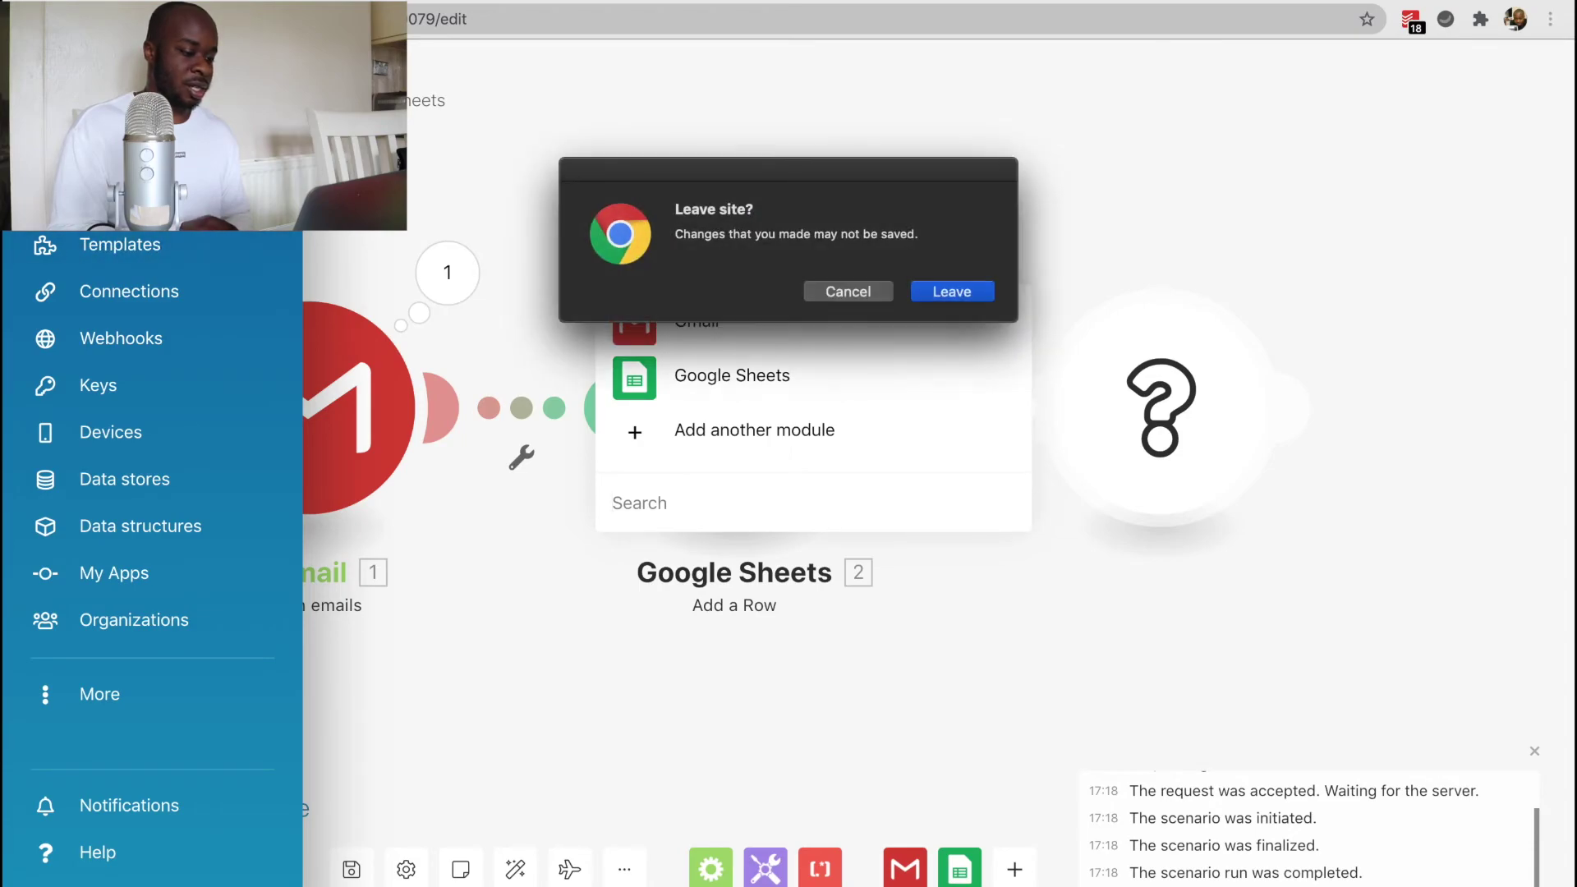
{"action": "left_click", "coordinate": [958, 289]}
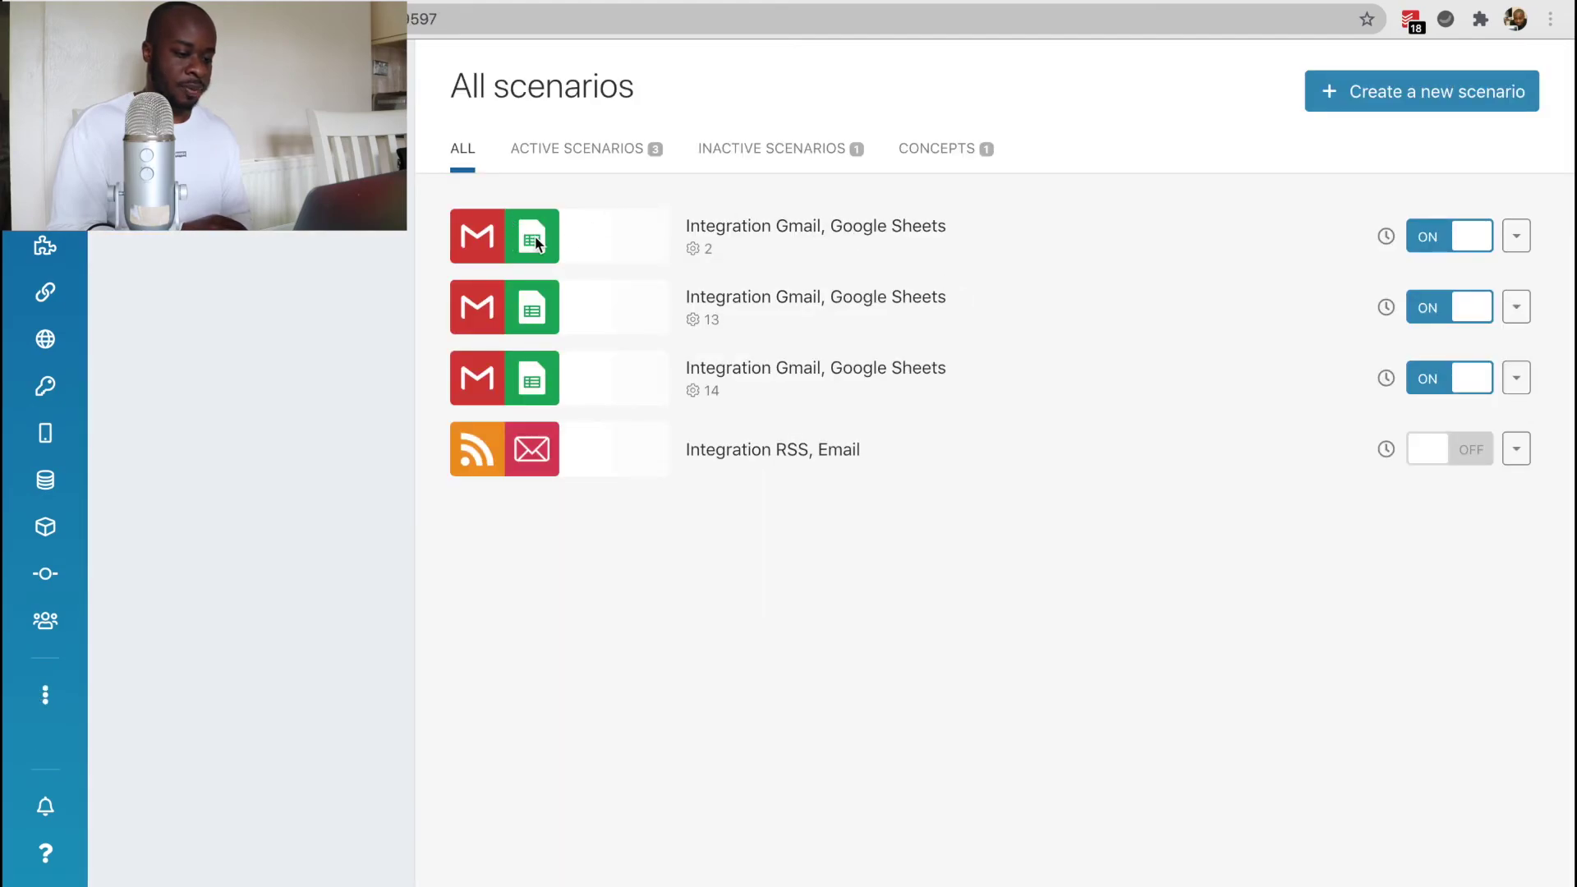
{"action": "left_click", "coordinate": [610, 250]}
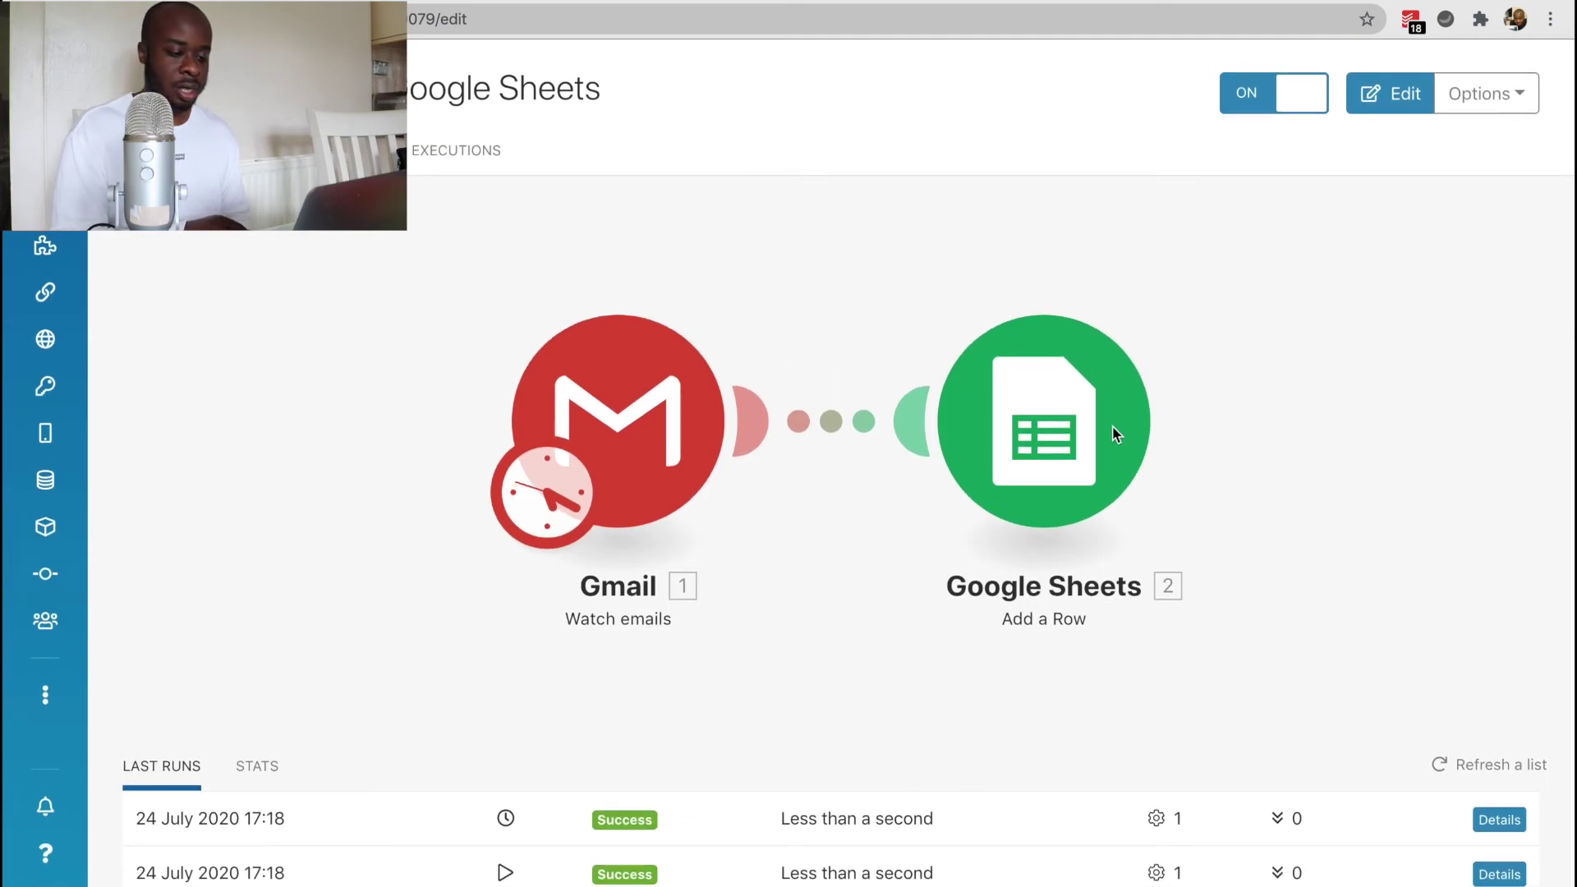
{"action": "left_click", "coordinate": [1179, 427]}
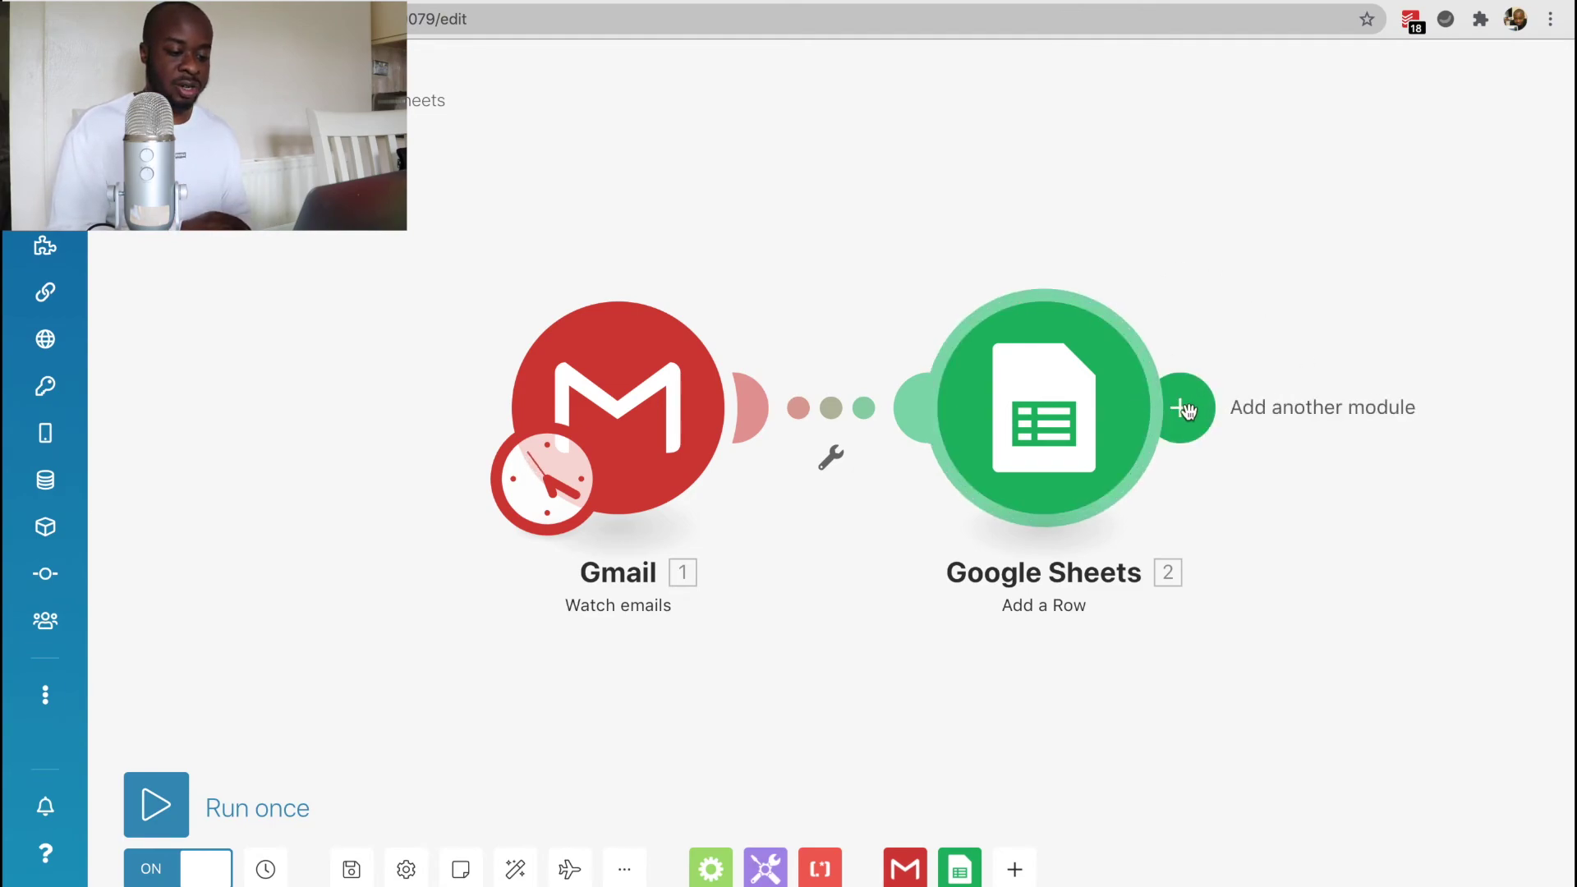
Add a Twitter 'Create a Tweet' module after the Google Sheets module.
{"action": "left_click", "coordinate": [1182, 407]}
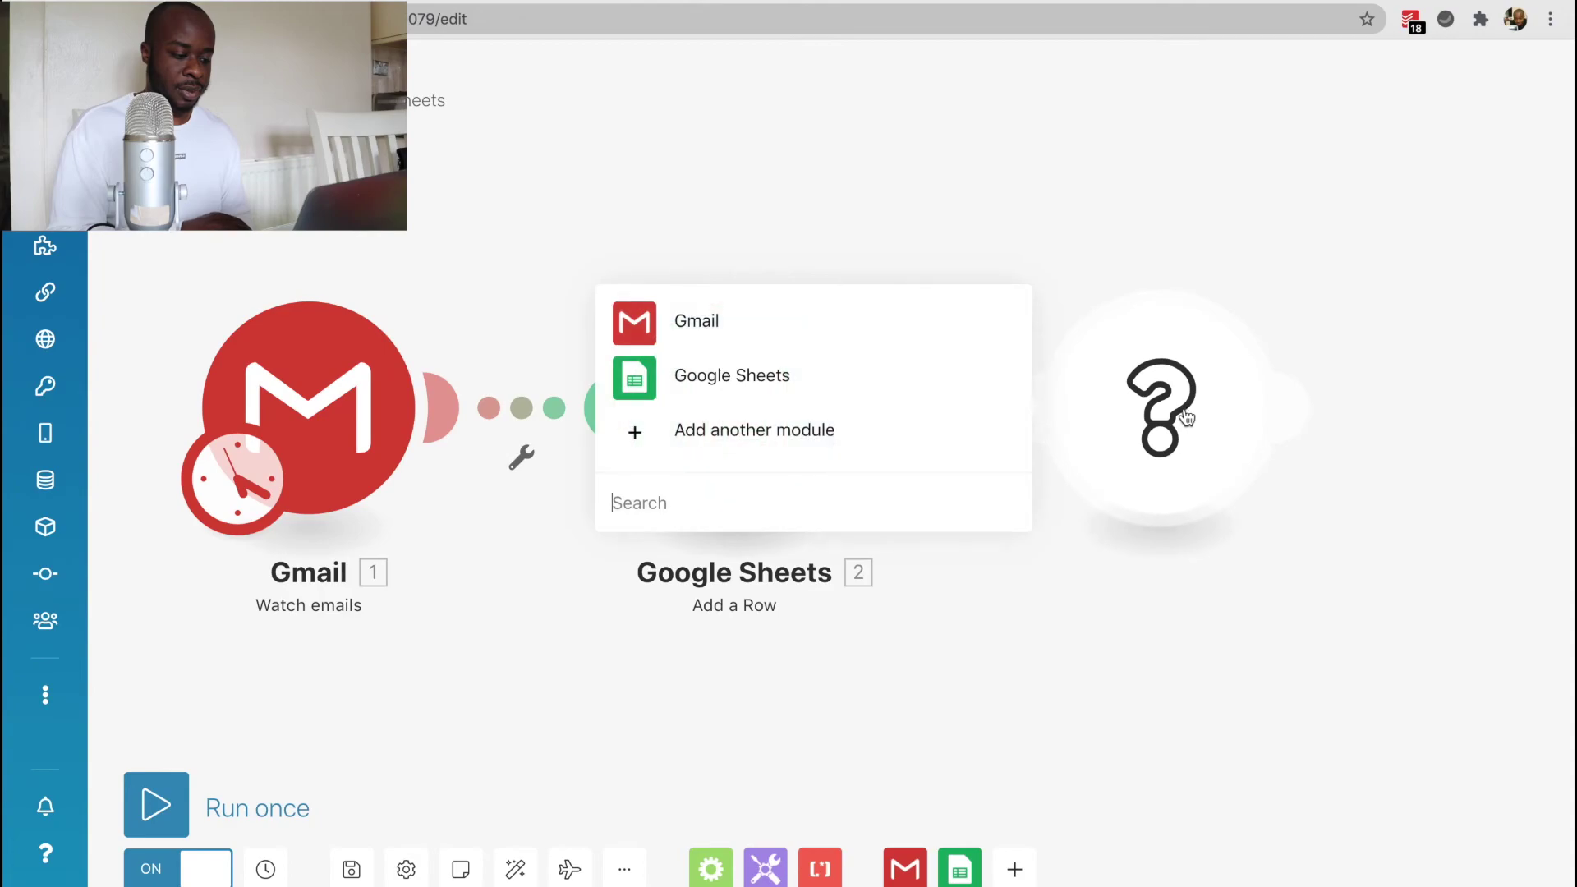
{"action": "left_click", "coordinate": [744, 428]}
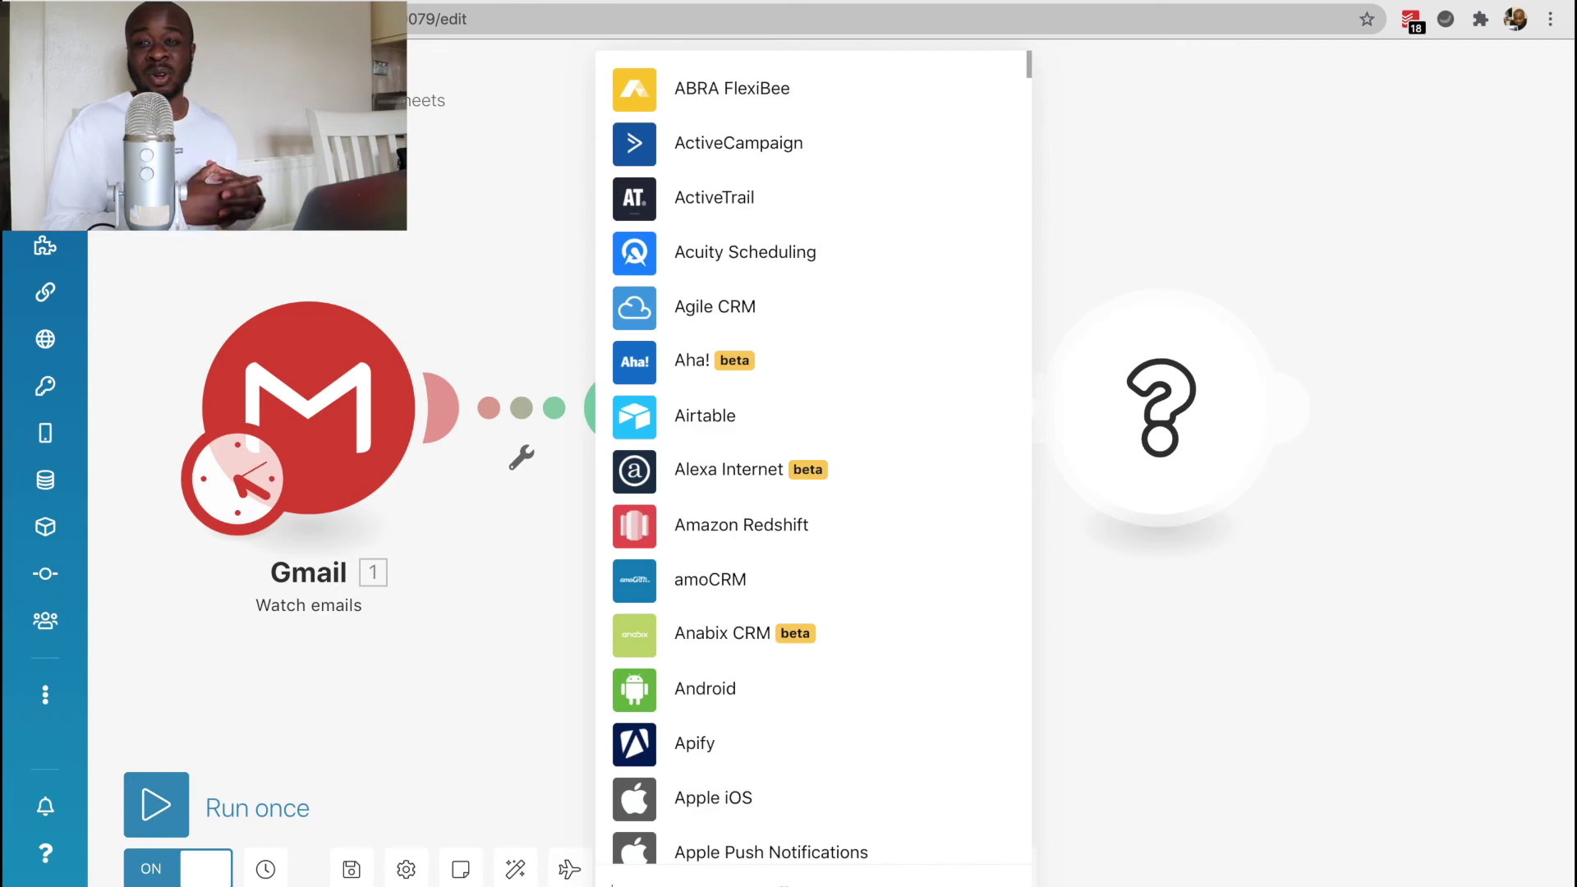
{"action": "type", "text": "tw"}
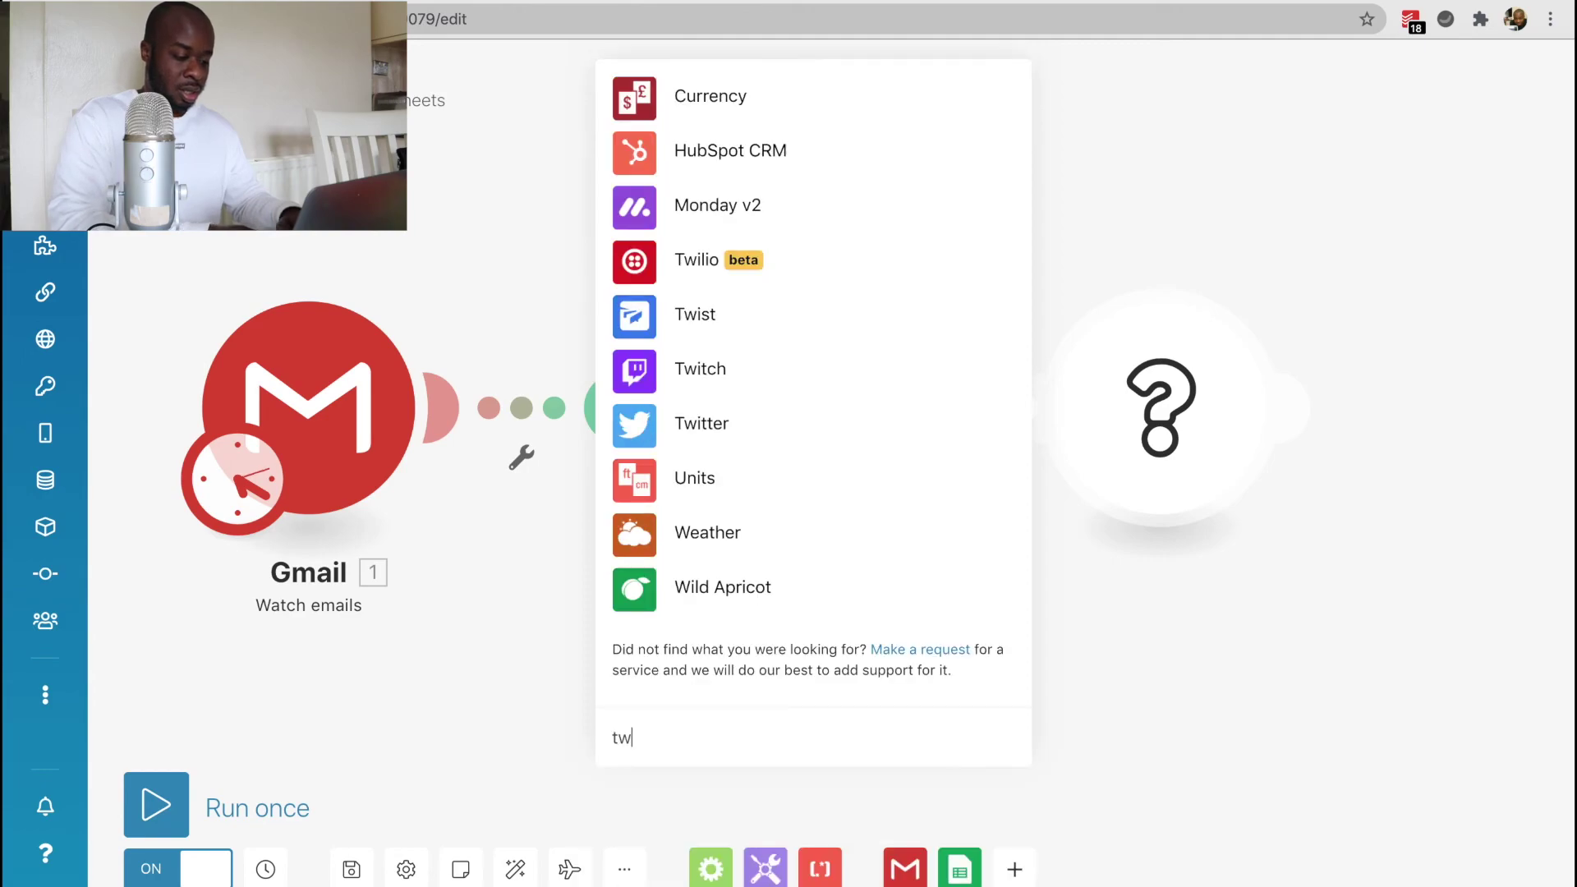
{"action": "type", "text": "i"}
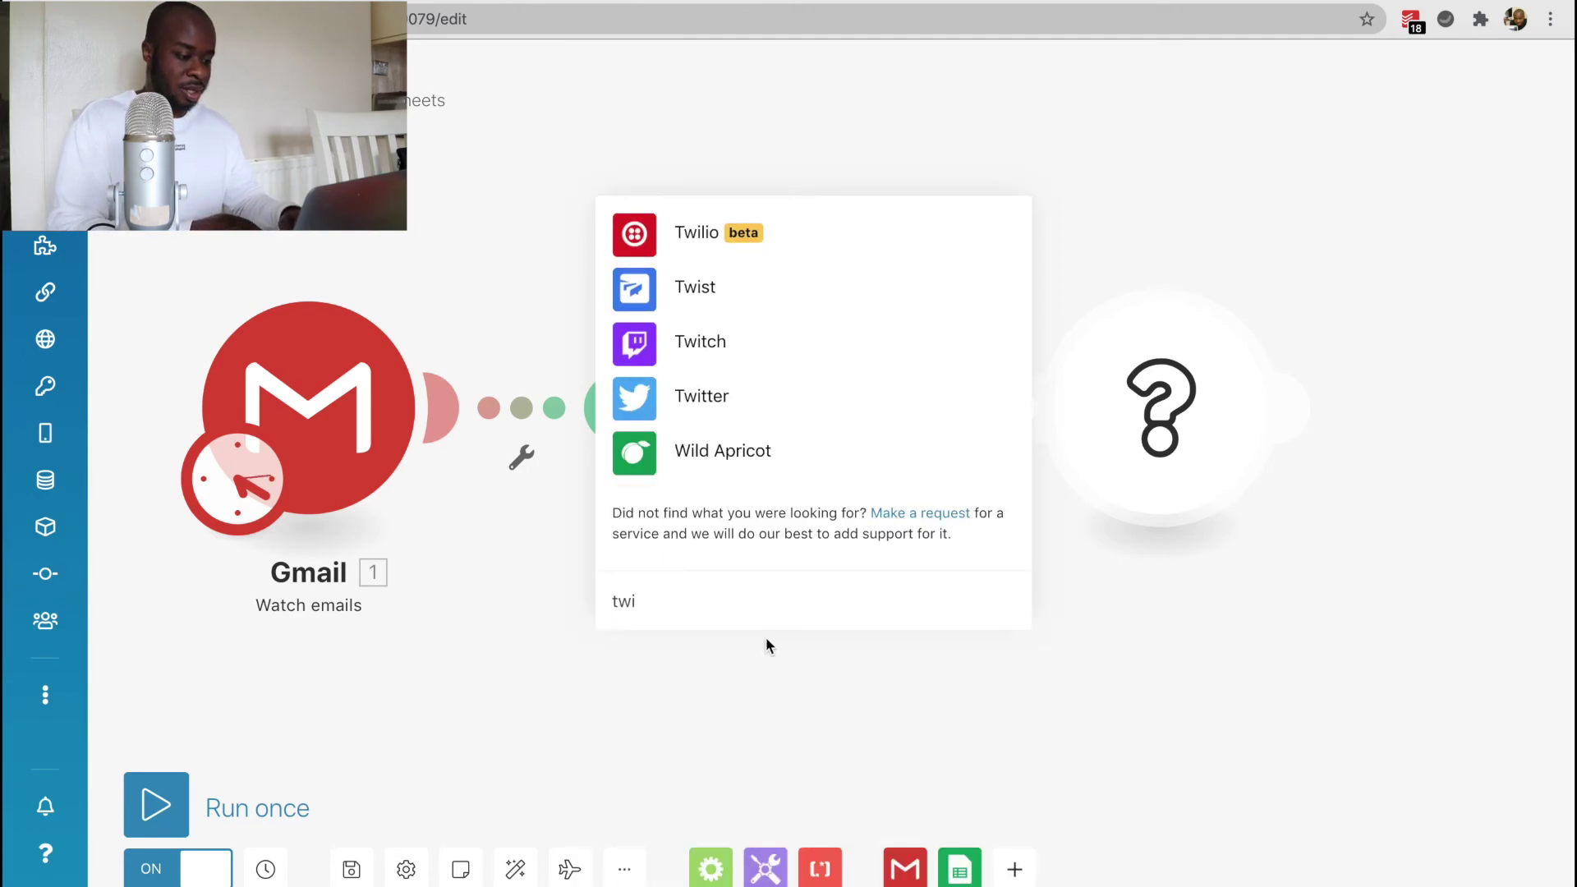
{"action": "left_click", "coordinate": [719, 397]}
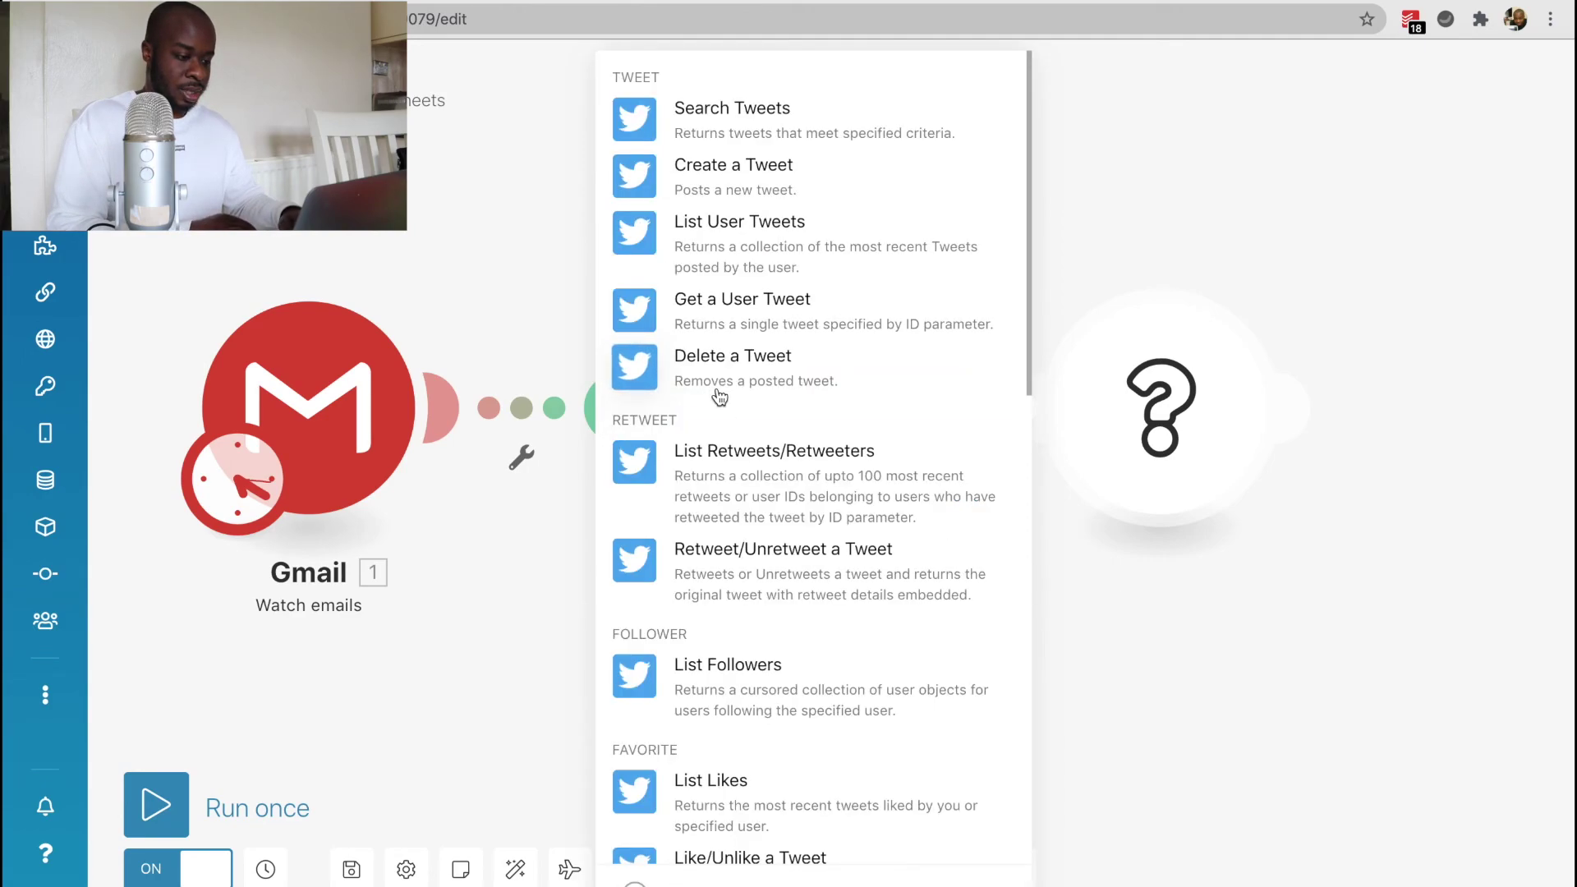
{"action": "left_click", "coordinate": [638, 183]}
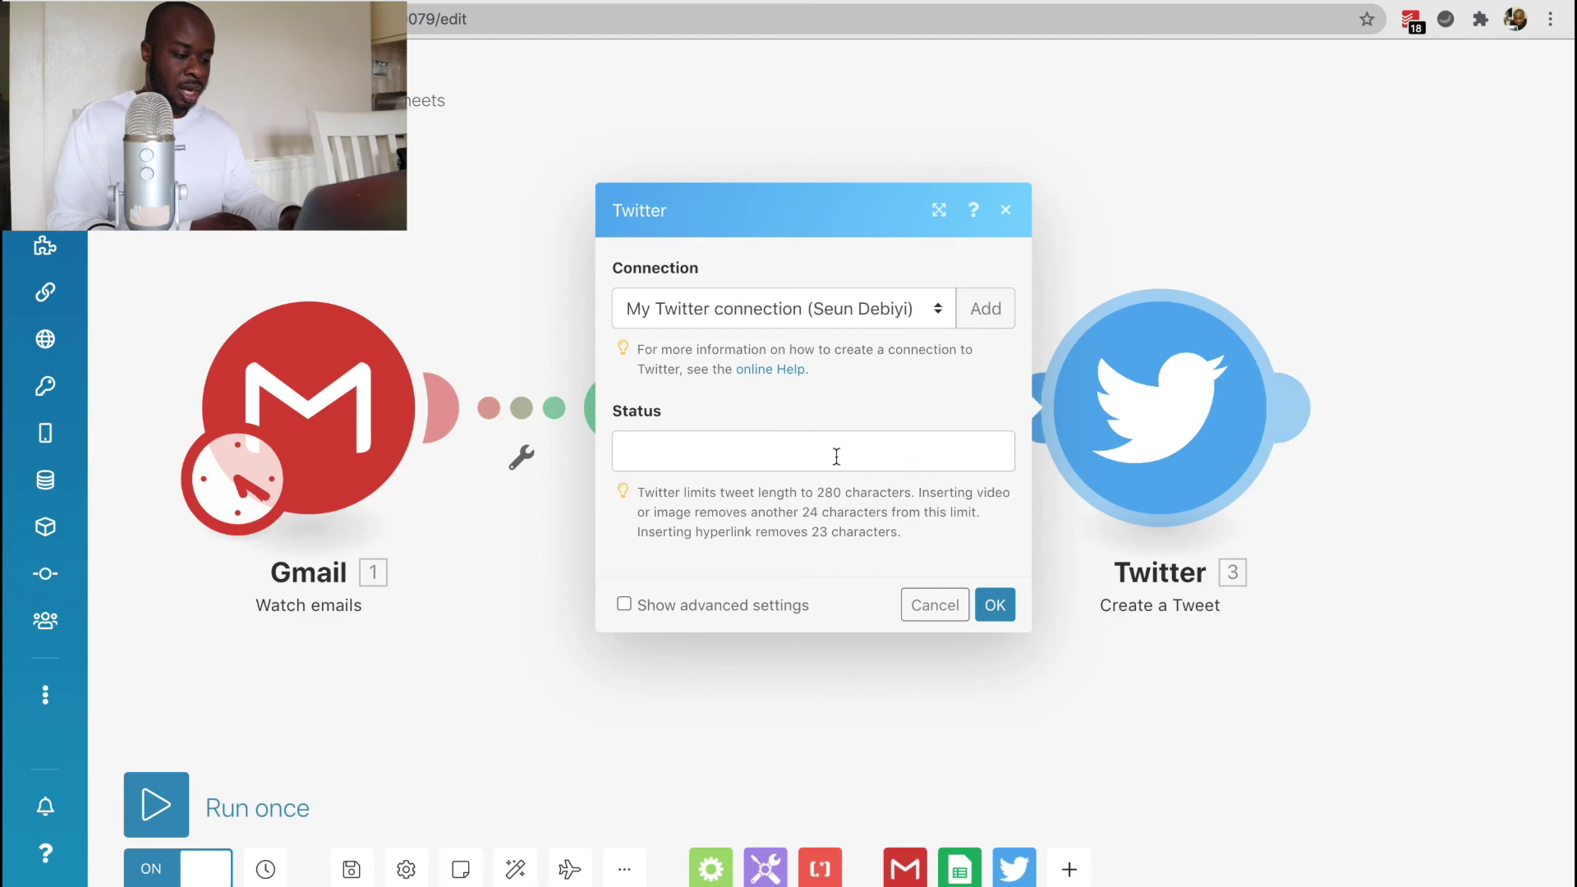
Set the tweet's Status to 'This is a test' and save the module.
{"action": "left_click", "coordinate": [835, 455]}
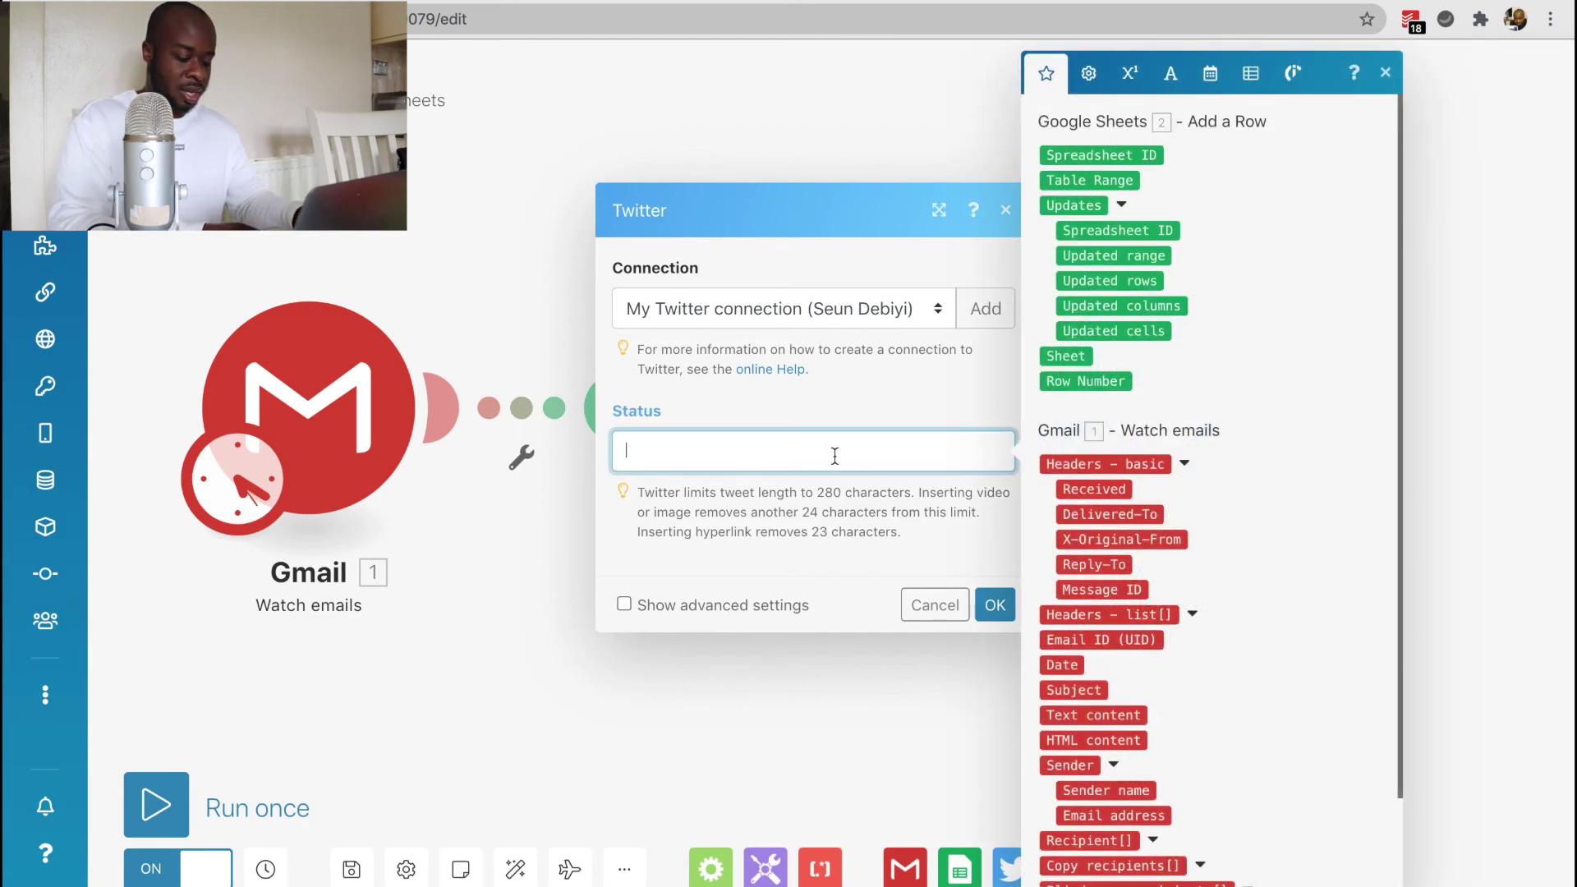
{"action": "type", "text": "Tjis"}
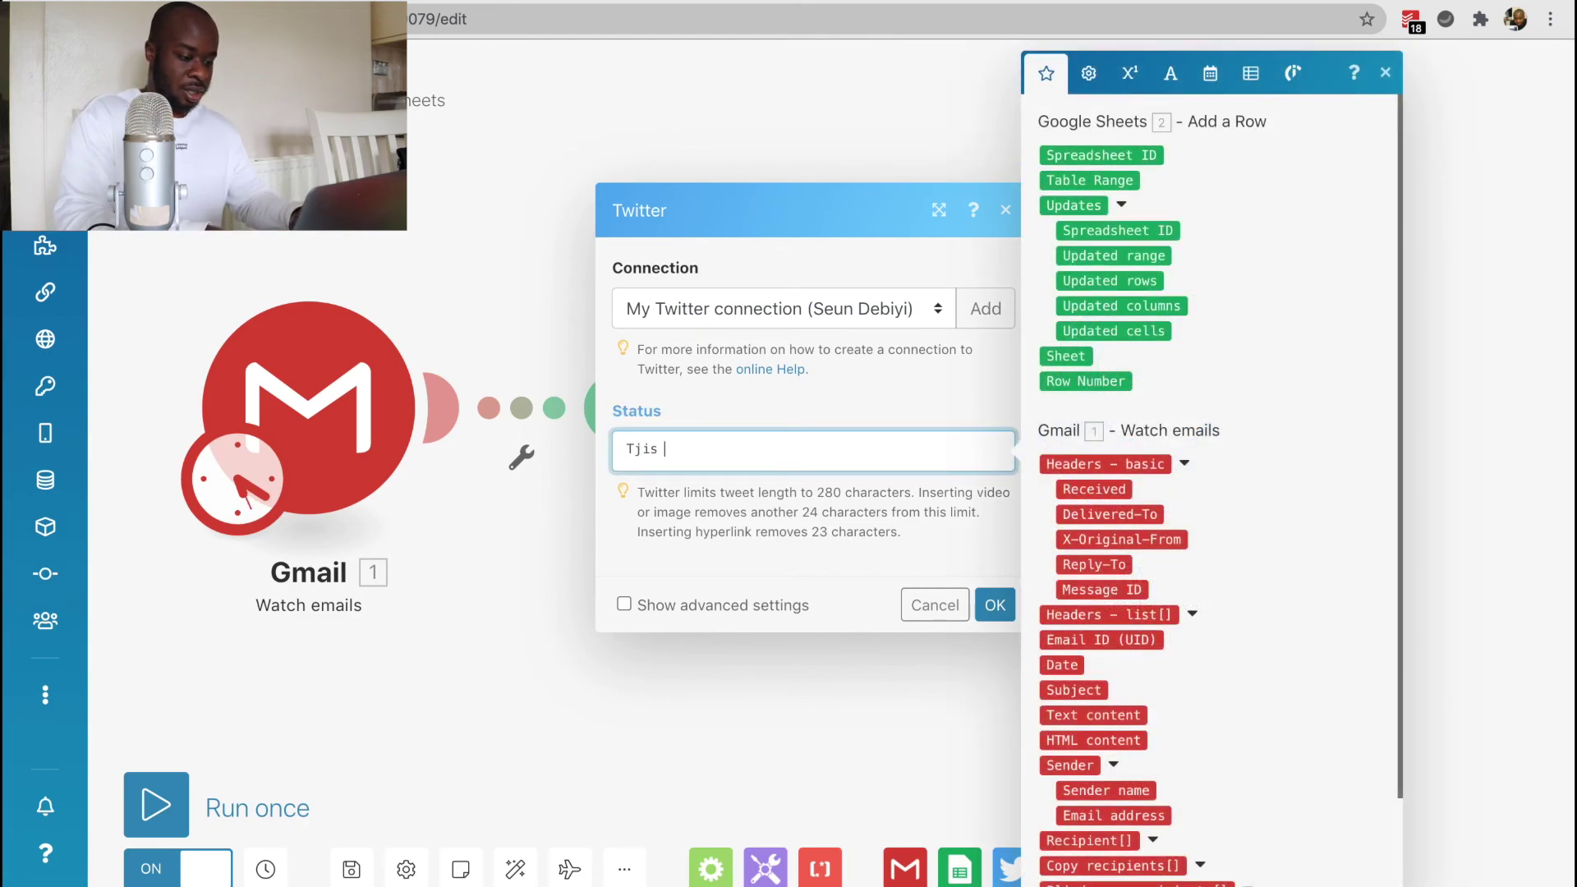
{"action": "key", "text": "BackSpace"}
{"action": "key", "text": "BackSpace"}
{"action": "key", "text": "BackSpace"}
{"action": "type", "text": "hi"}
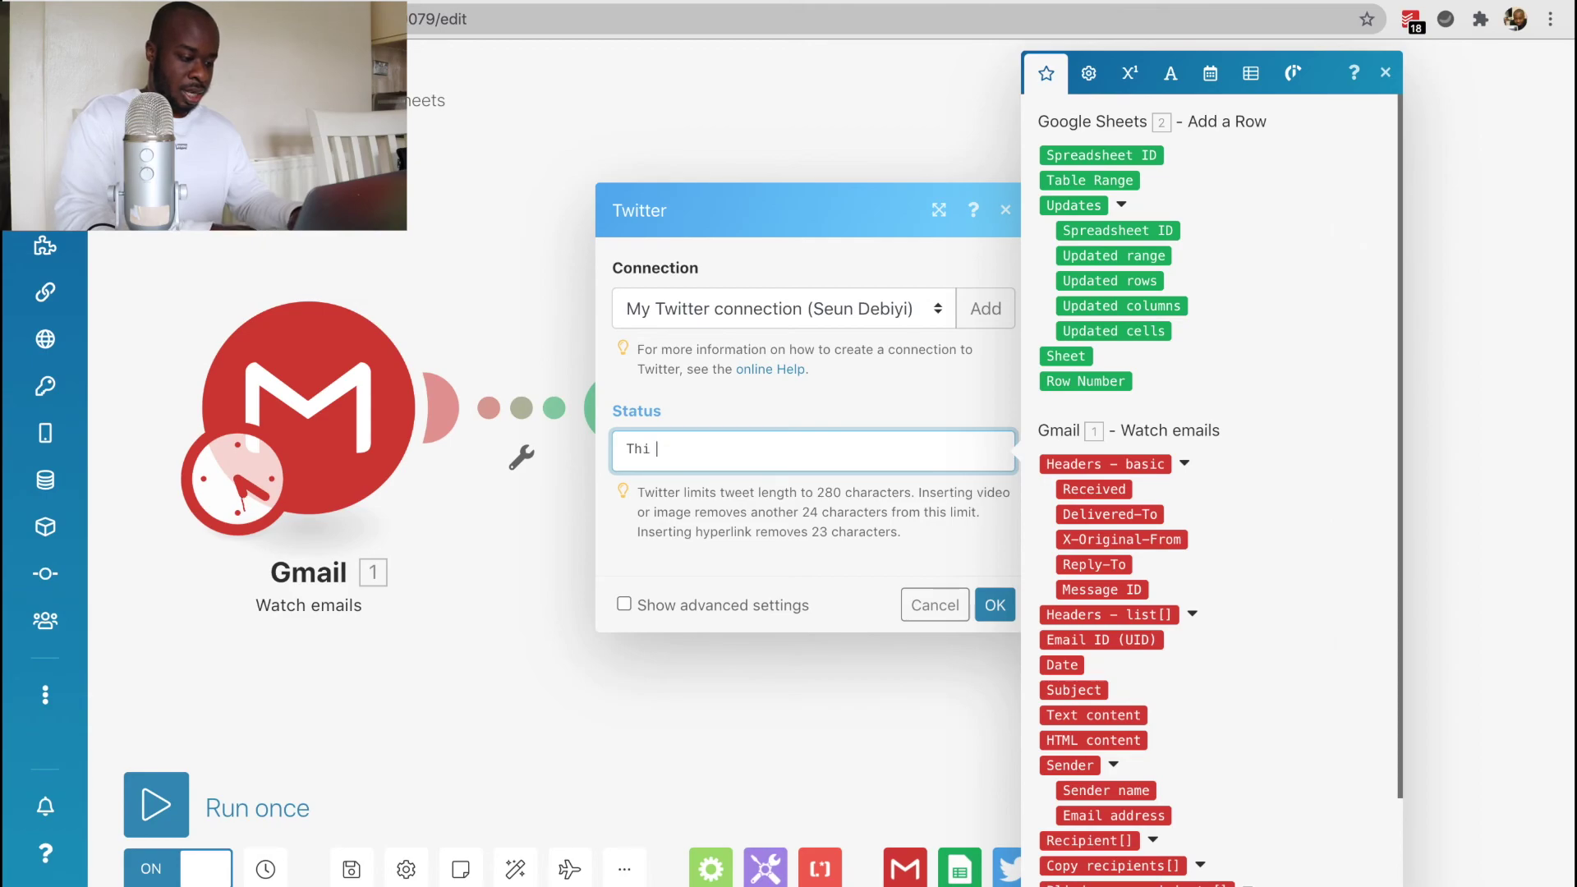
{"action": "type", "text": "s is a test"}
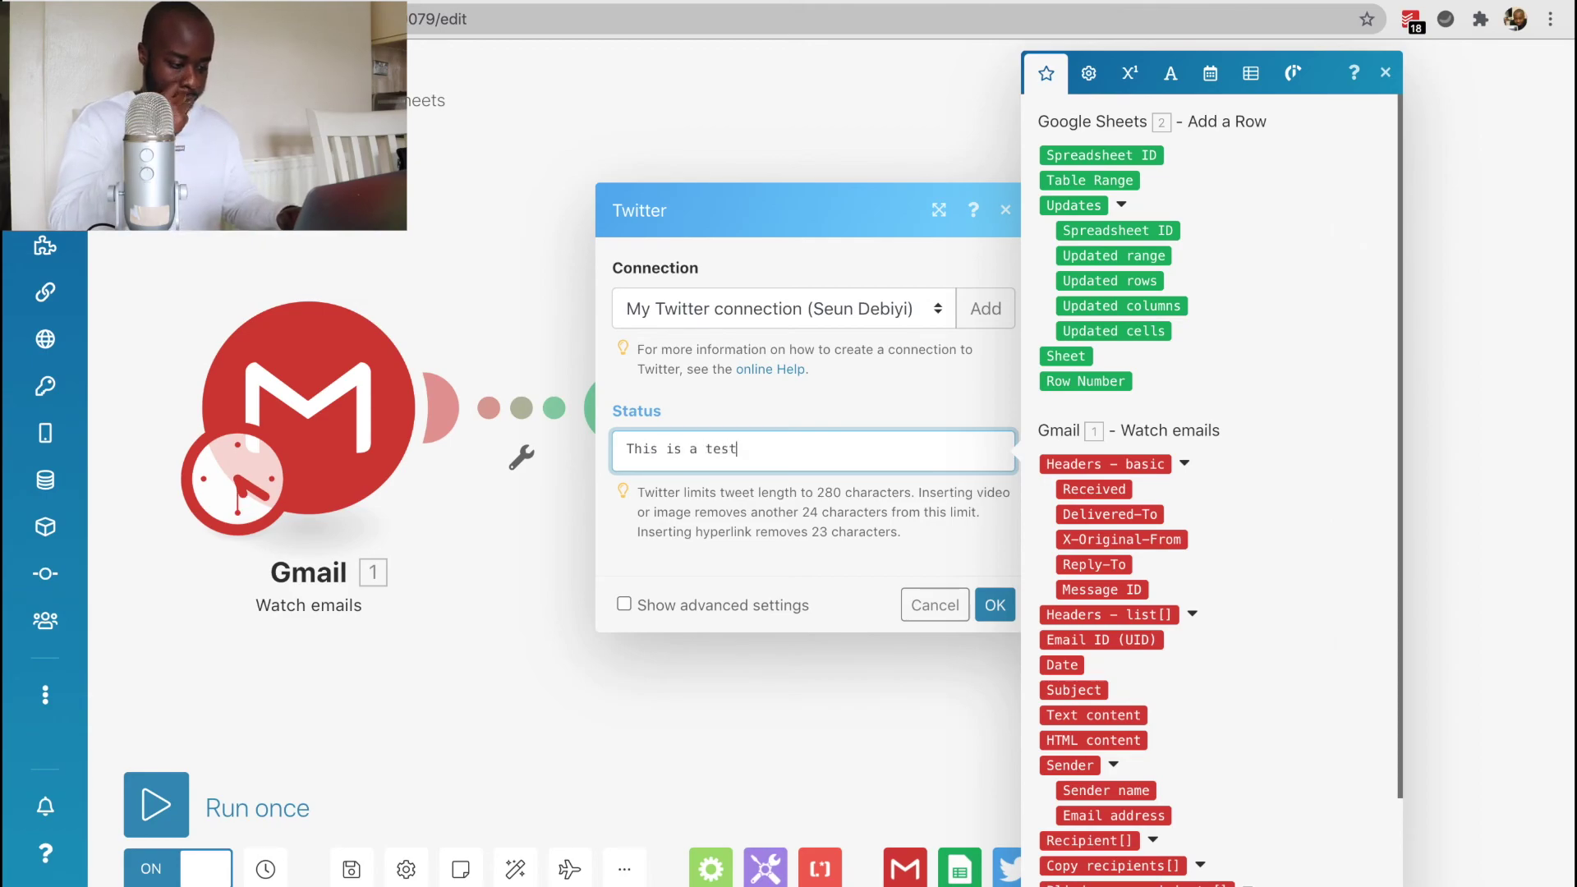
{"action": "left_click", "coordinate": [996, 606]}
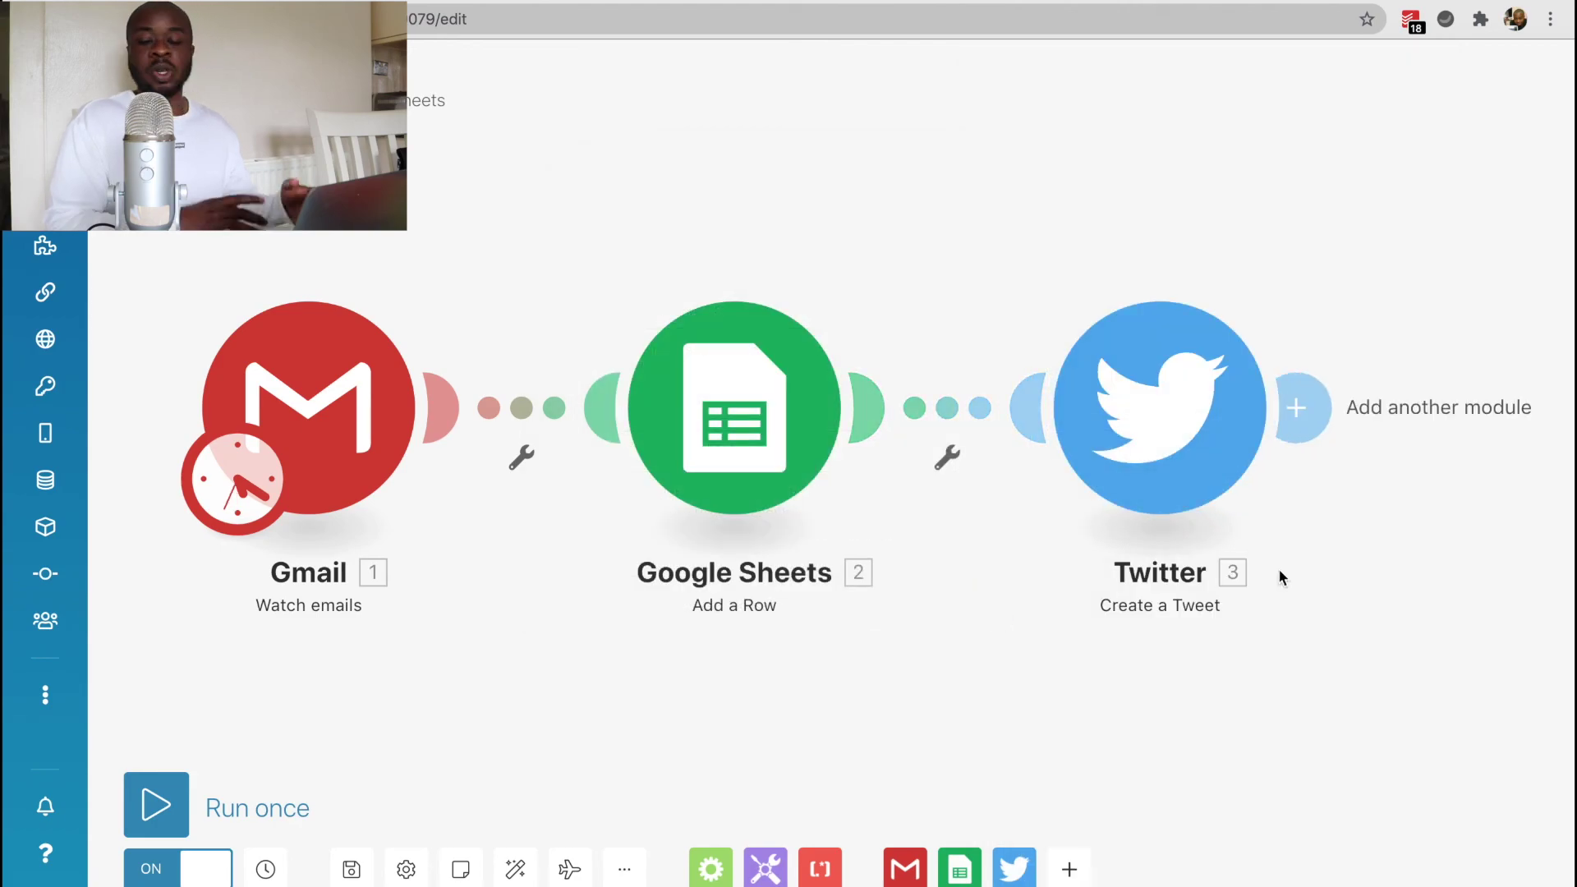